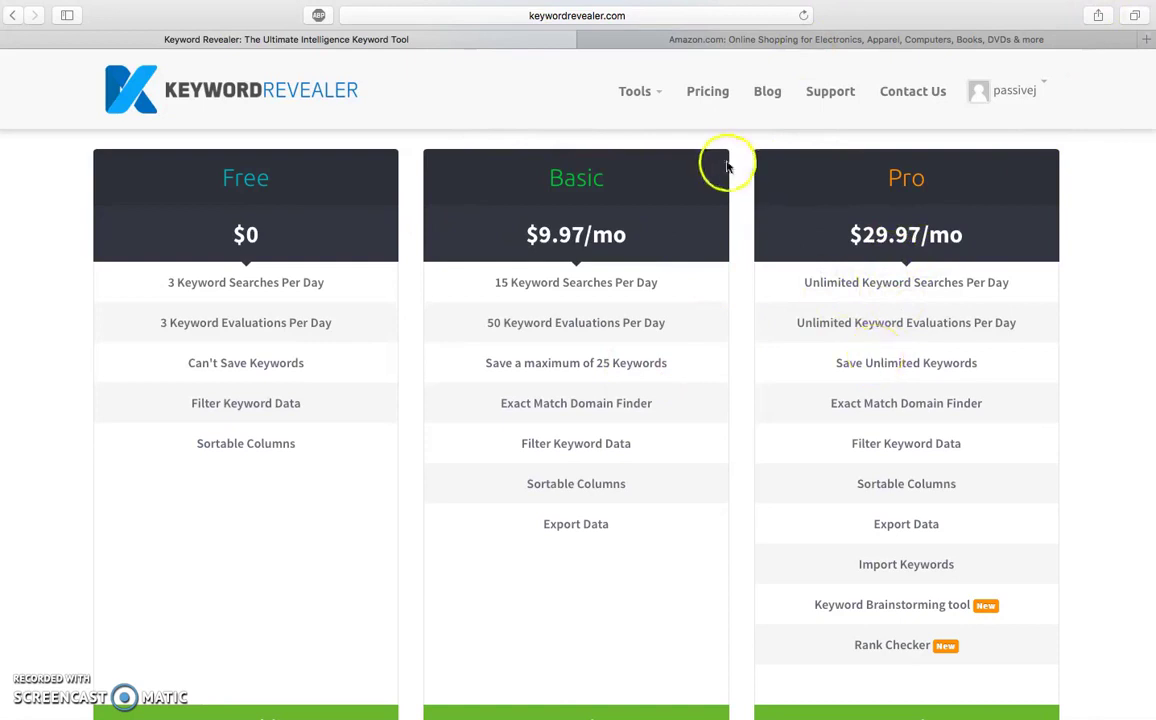
Step: Open the Keyword Revealer keyword search tool, and bring up the Amazon home page
mouse_move(660, 93)
click(592, 127)
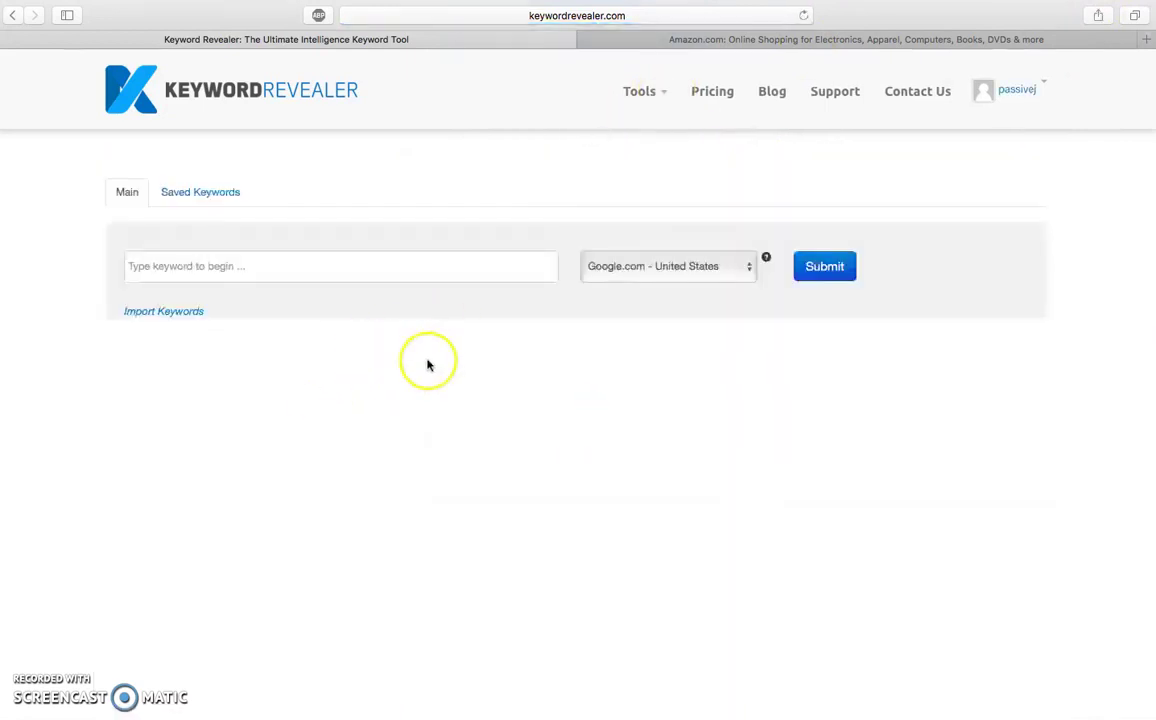
click(831, 40)
click(295, 38)
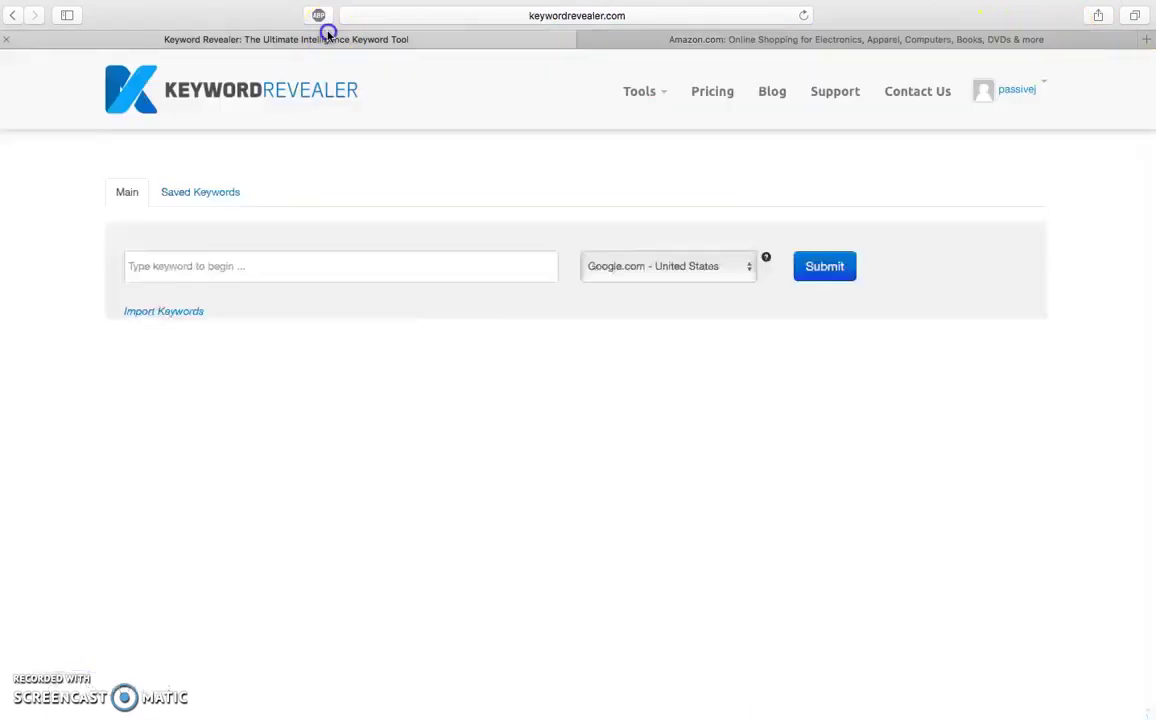
click(945, 40)
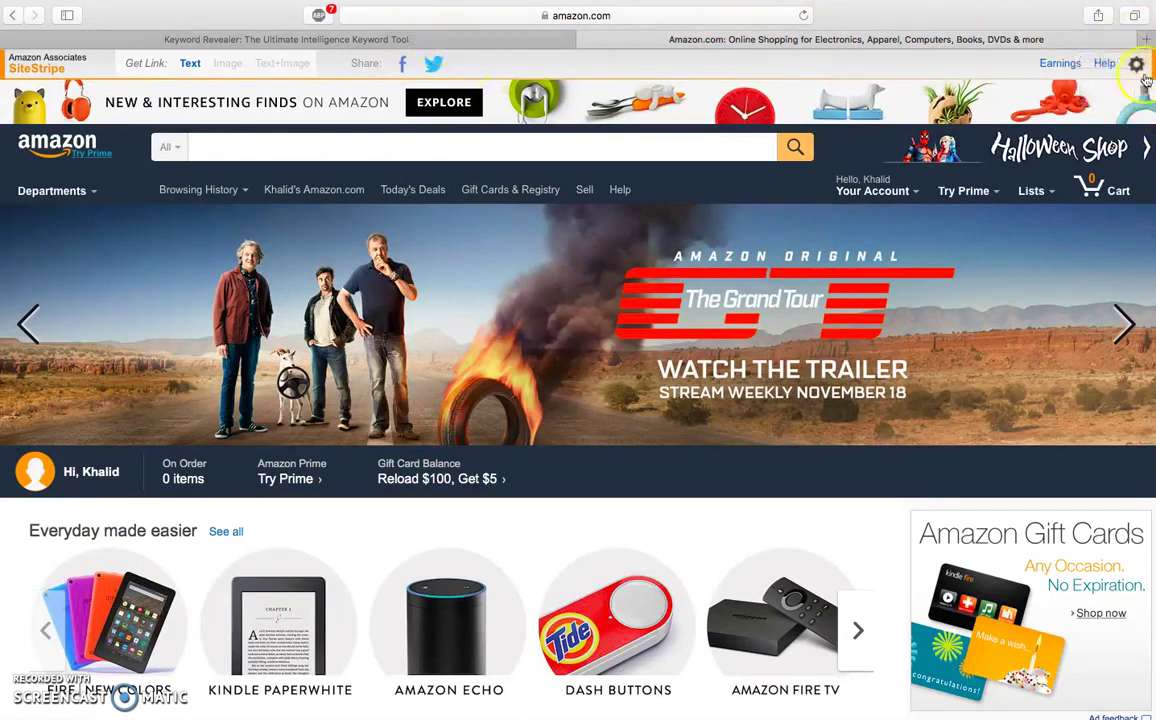
Step: Open the Google AdWords Keyword Planner in a new tab and go to its sign-in
click(1147, 40)
text(a)
key(Down)
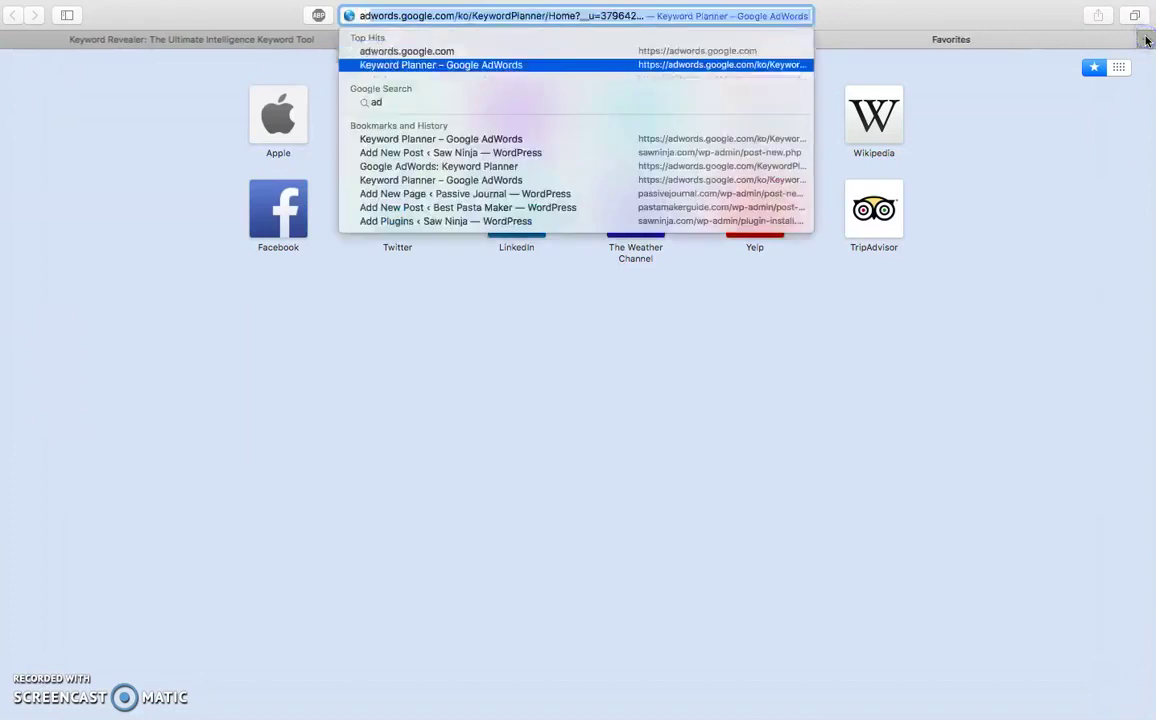
key(Return)
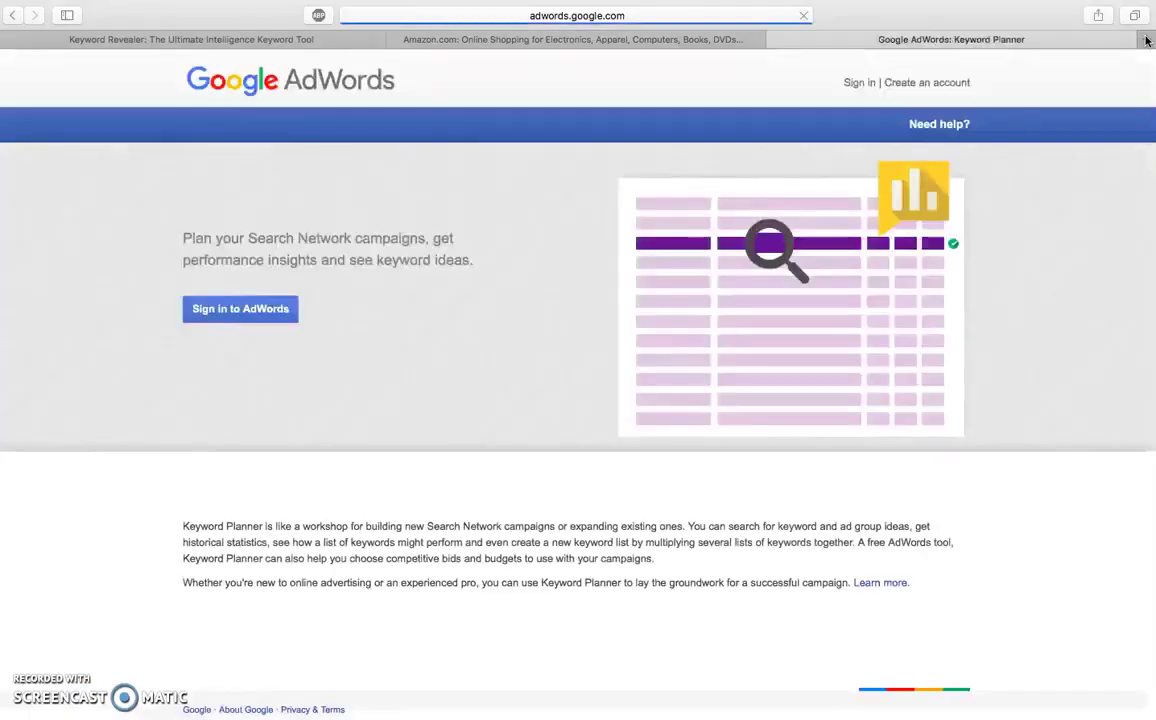
click(855, 82)
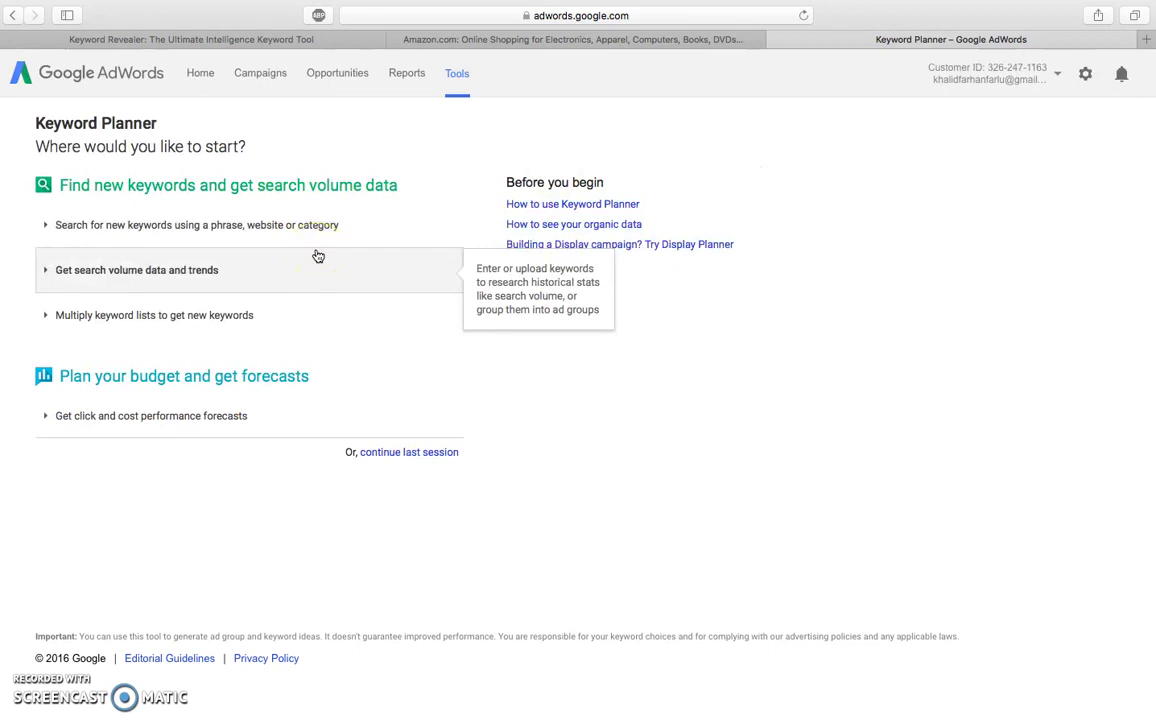
Step: Expand Keyword Planner's option to search for new keywords using a phrase, website or category
click(180, 38)
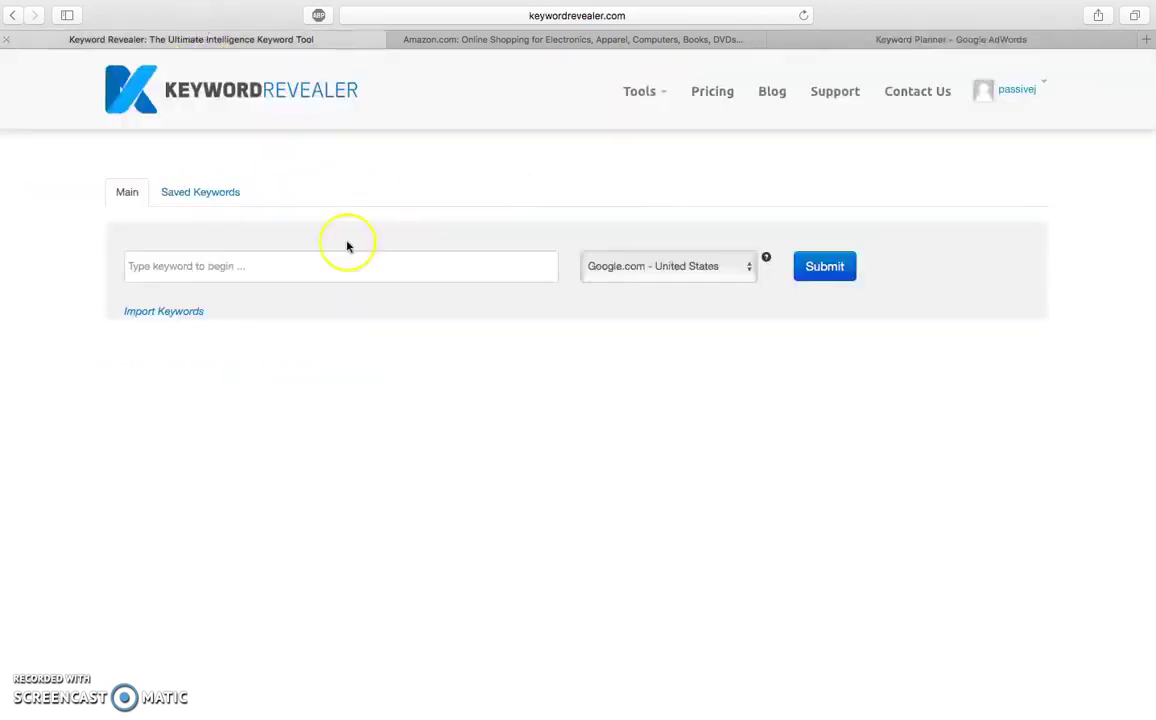
click(877, 41)
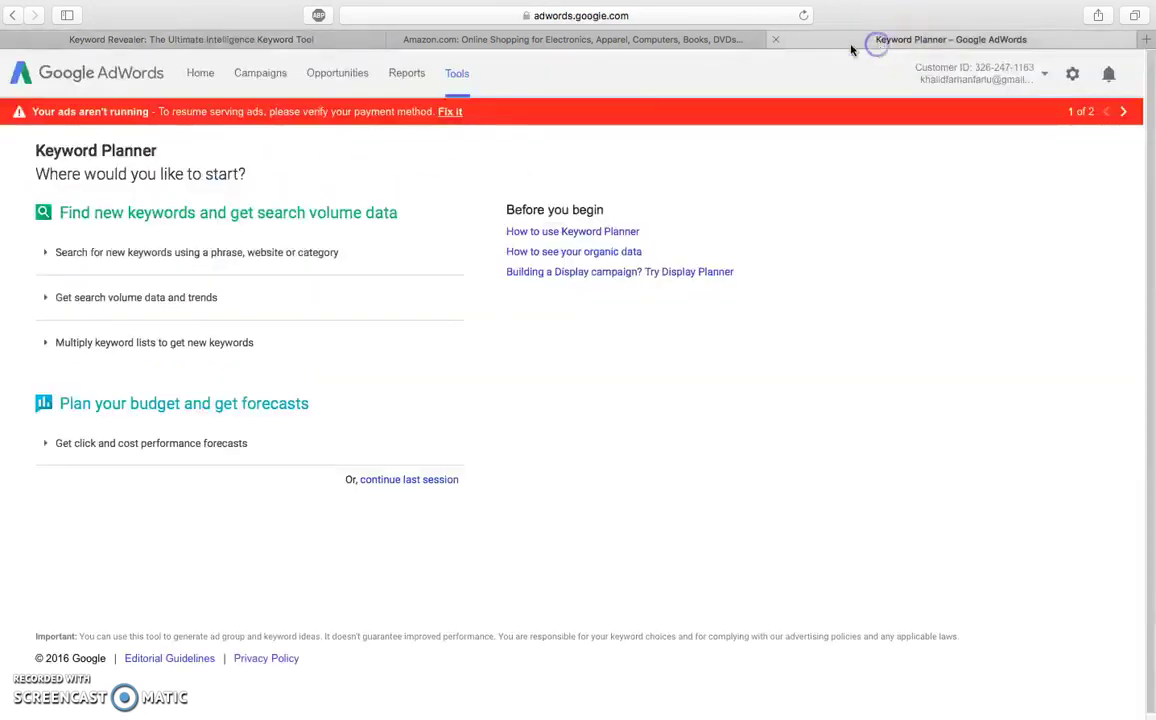
click(190, 262)
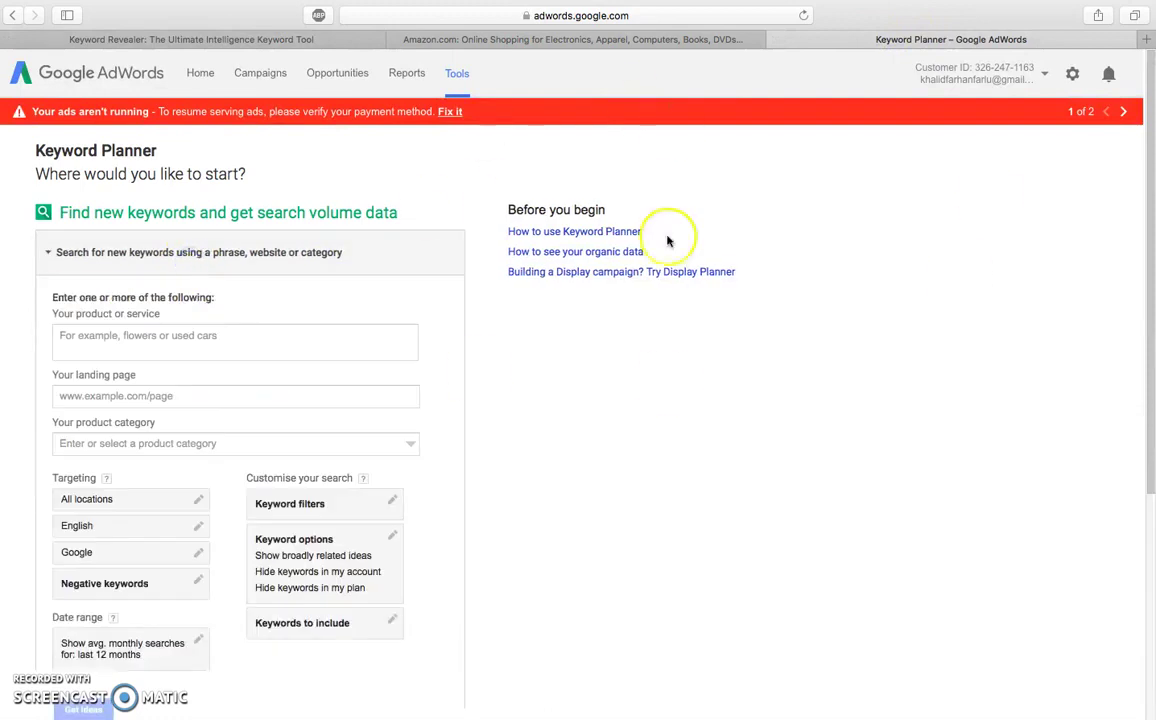
click(530, 17)
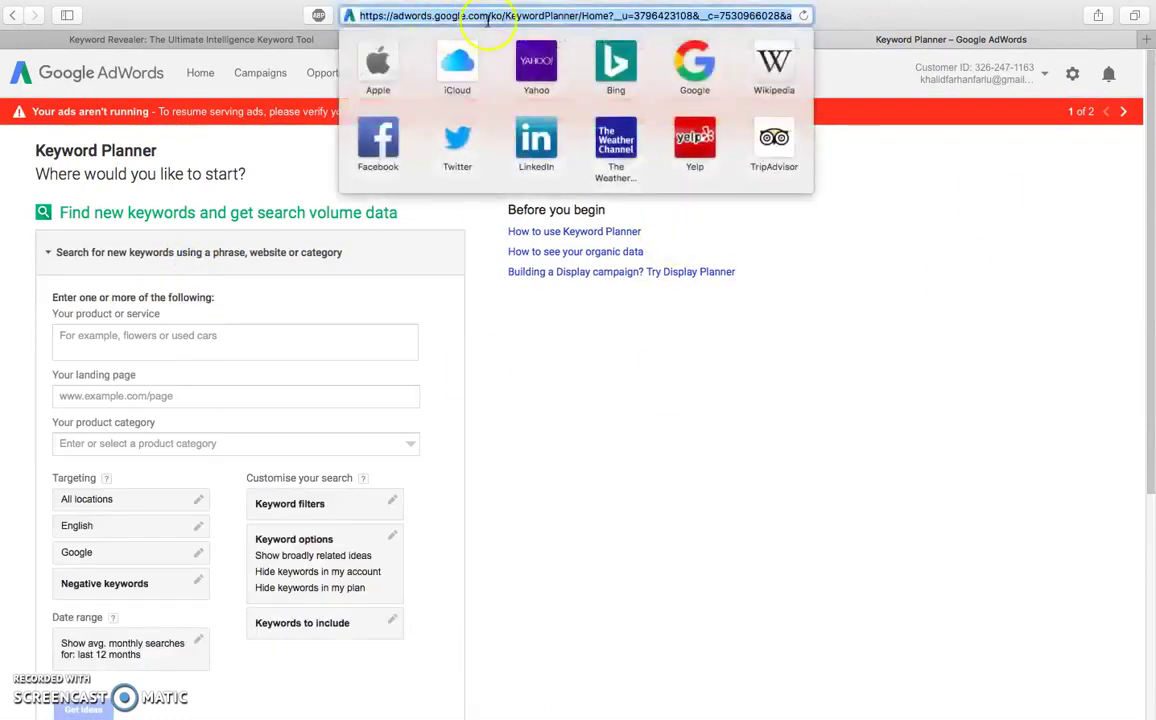
click(1027, 284)
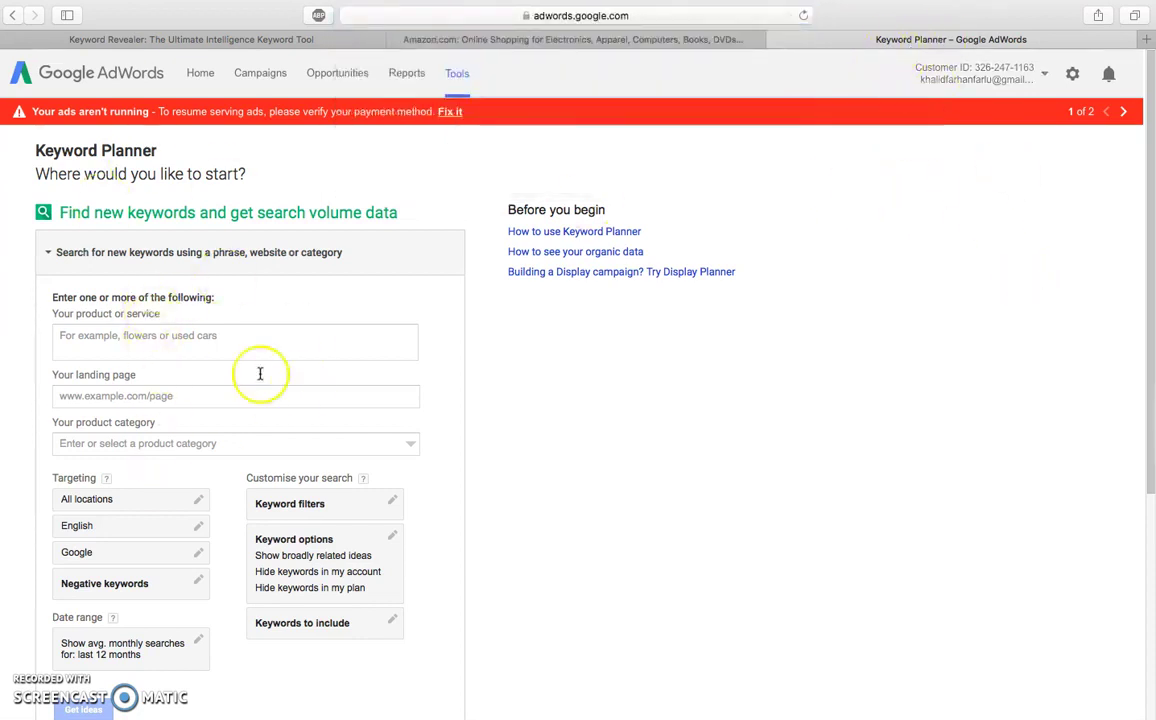
click(463, 73)
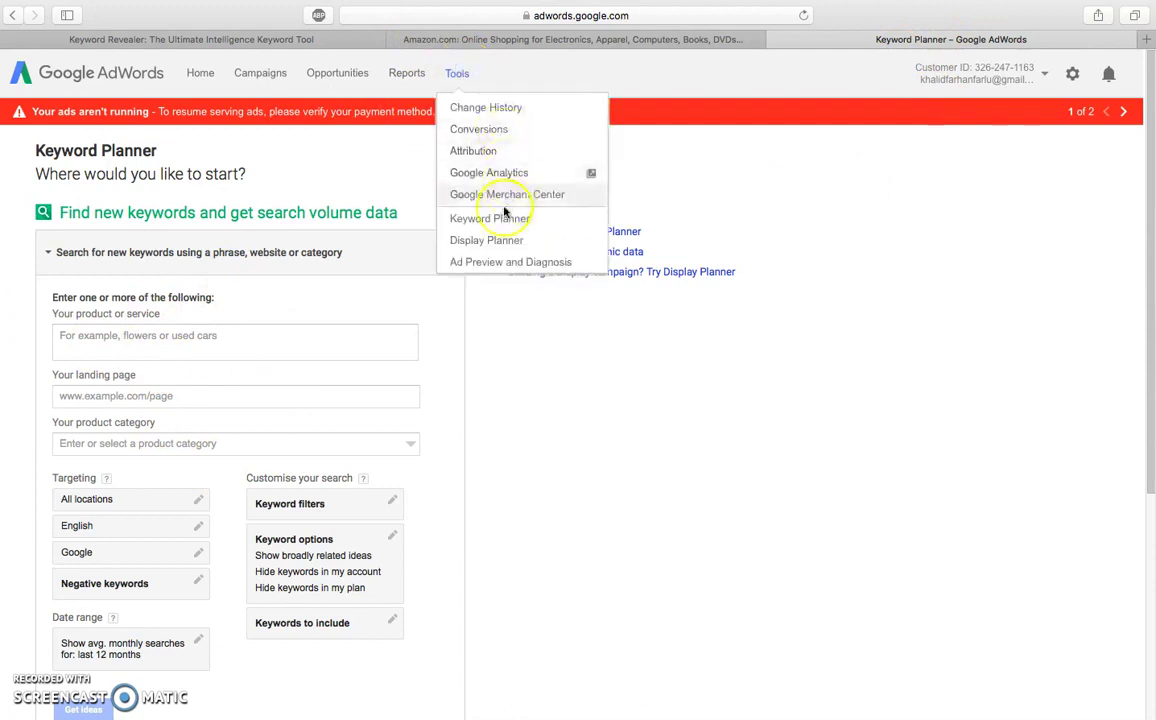
click(865, 255)
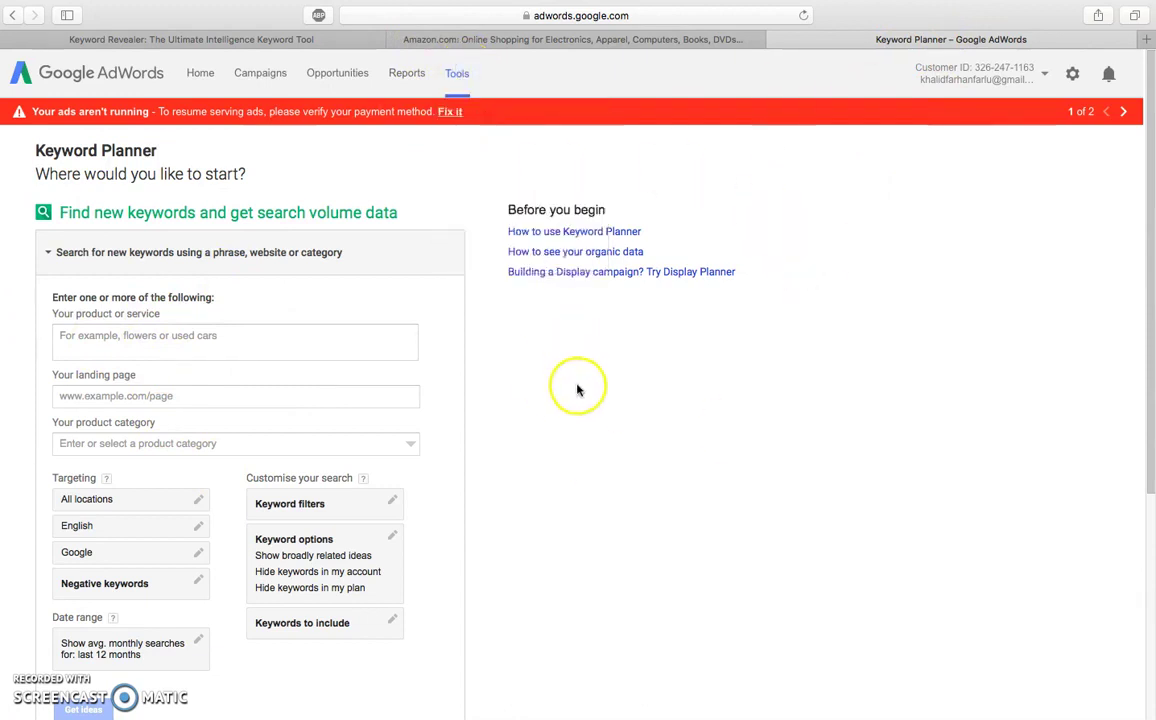
Step: Set the keyword search's location targeting to United States, save it, and place the cursor in the product or service field
scroll(327, 369, down, 2)
click(193, 259)
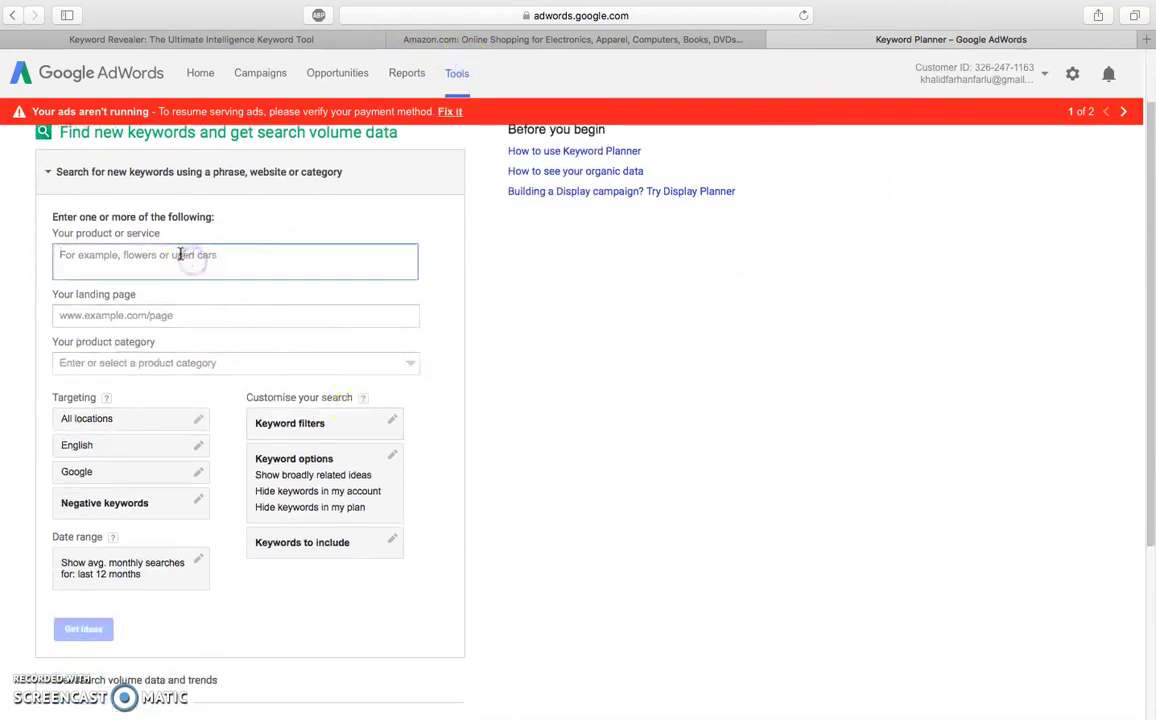
click(177, 262)
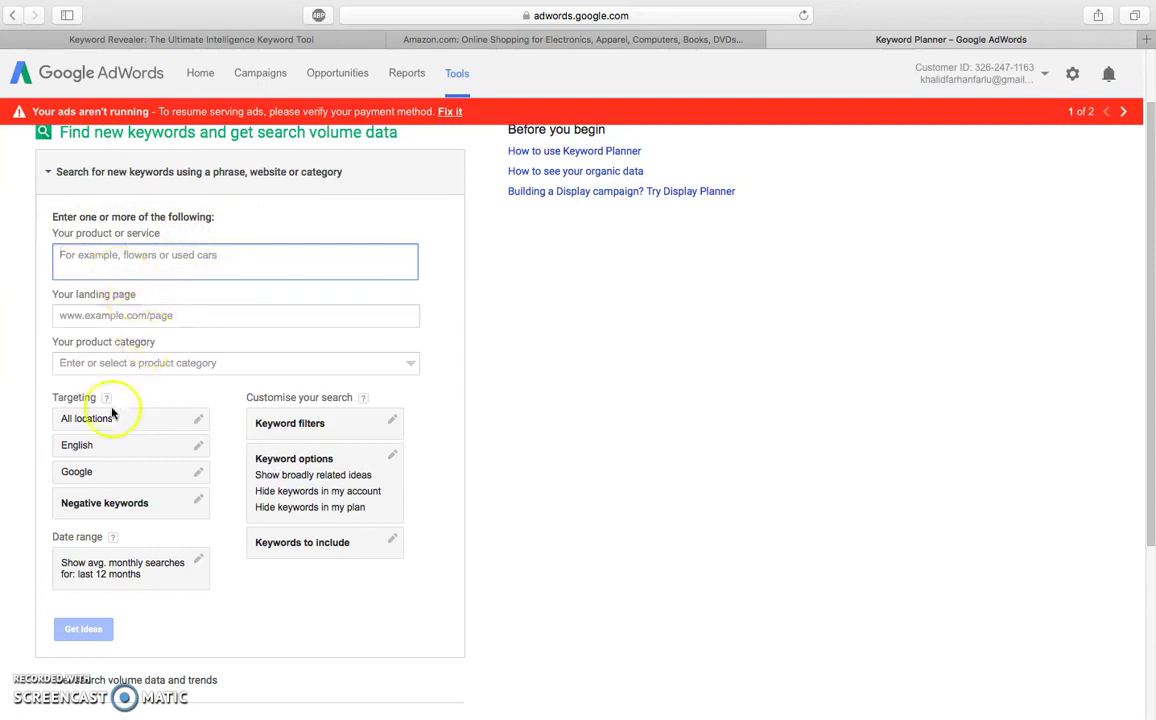
click(203, 428)
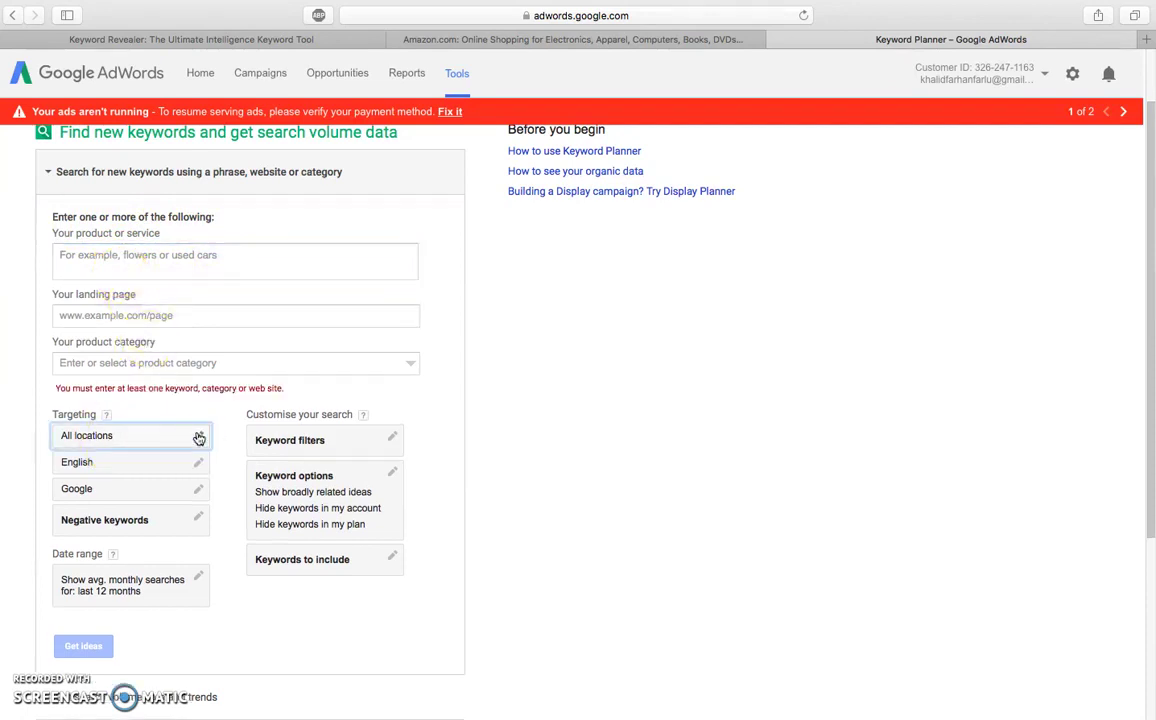
click(162, 496)
text(united)
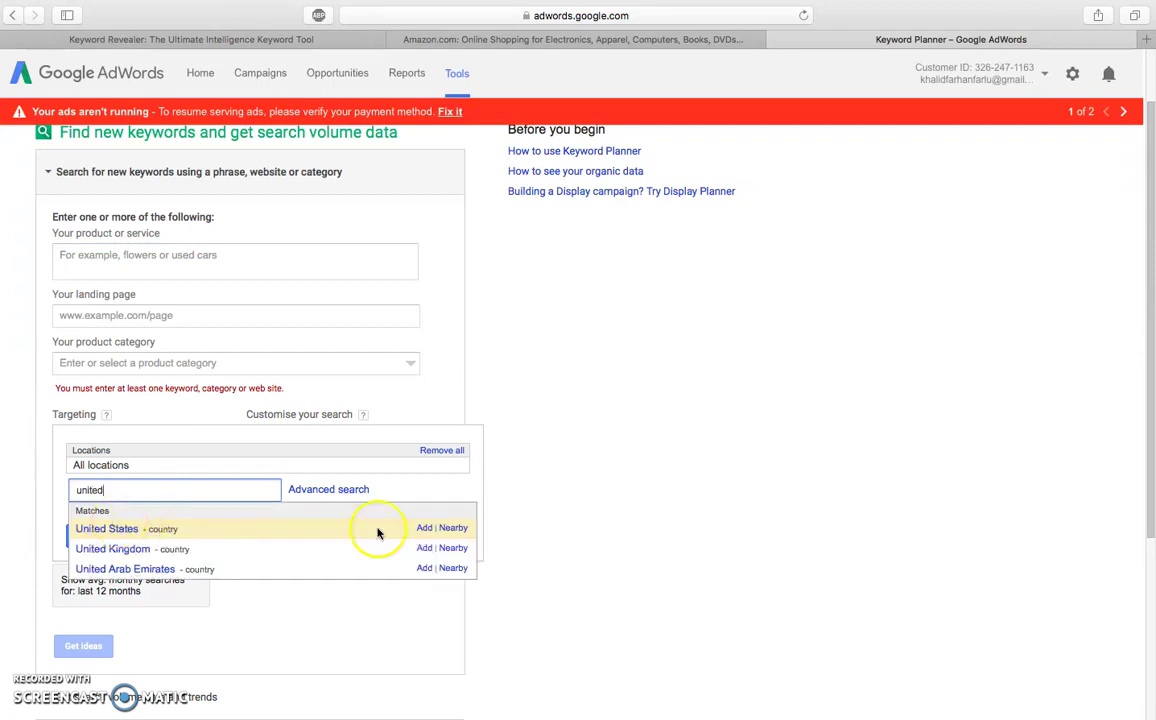
click(421, 528)
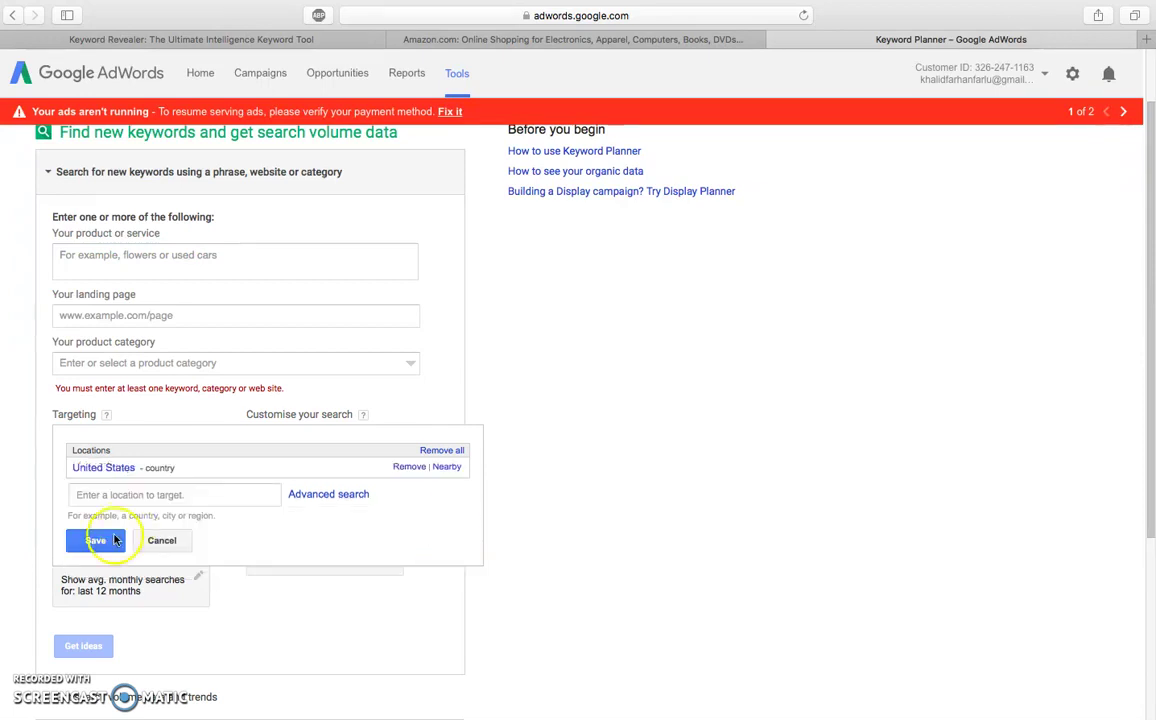
click(93, 540)
click(105, 540)
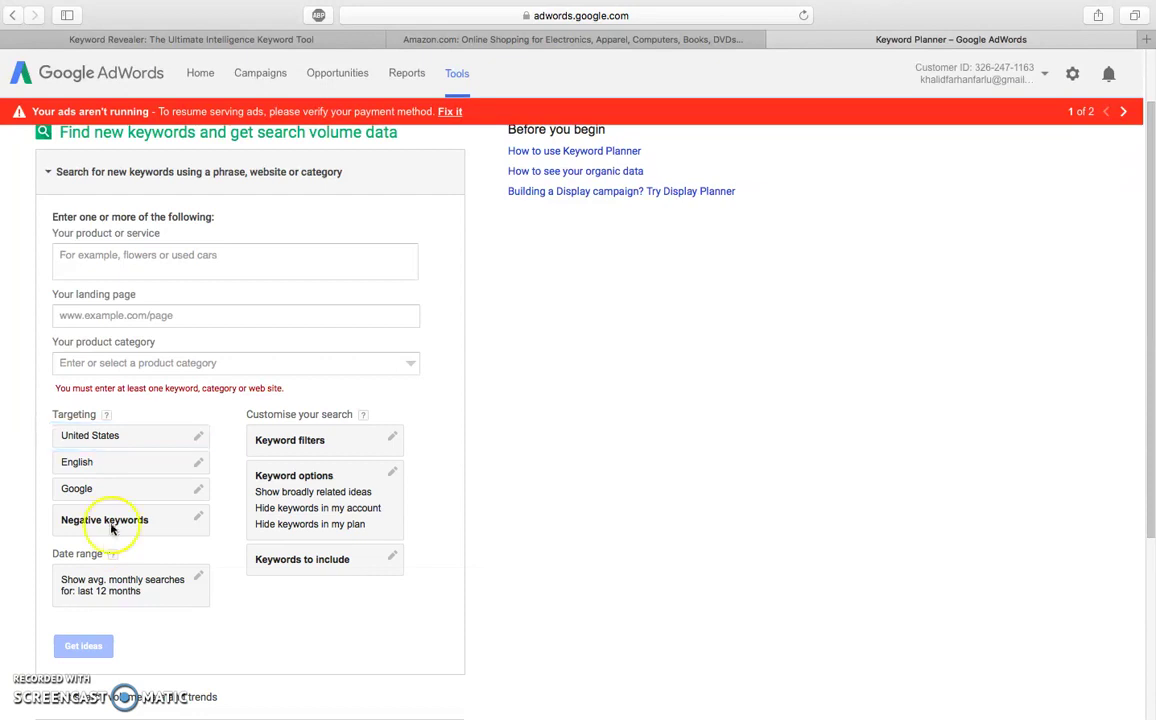
click(266, 256)
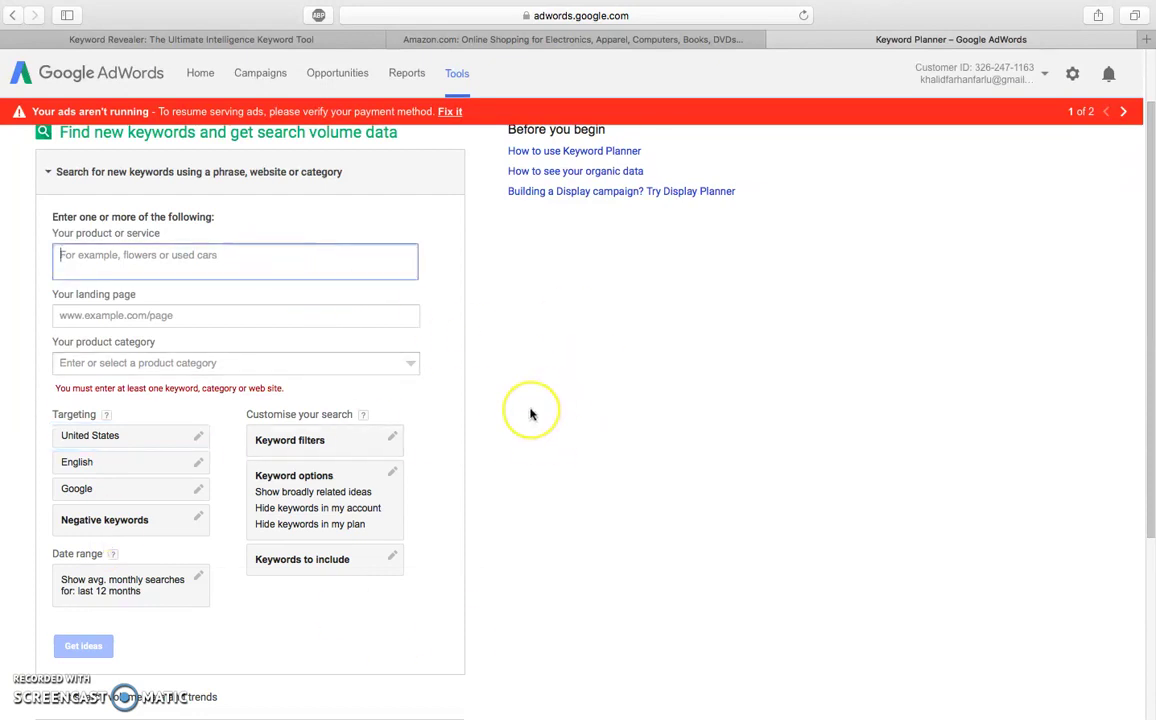
Step: Switch to the Amazon page and look through its full list of search departments
click(605, 39)
click(325, 194)
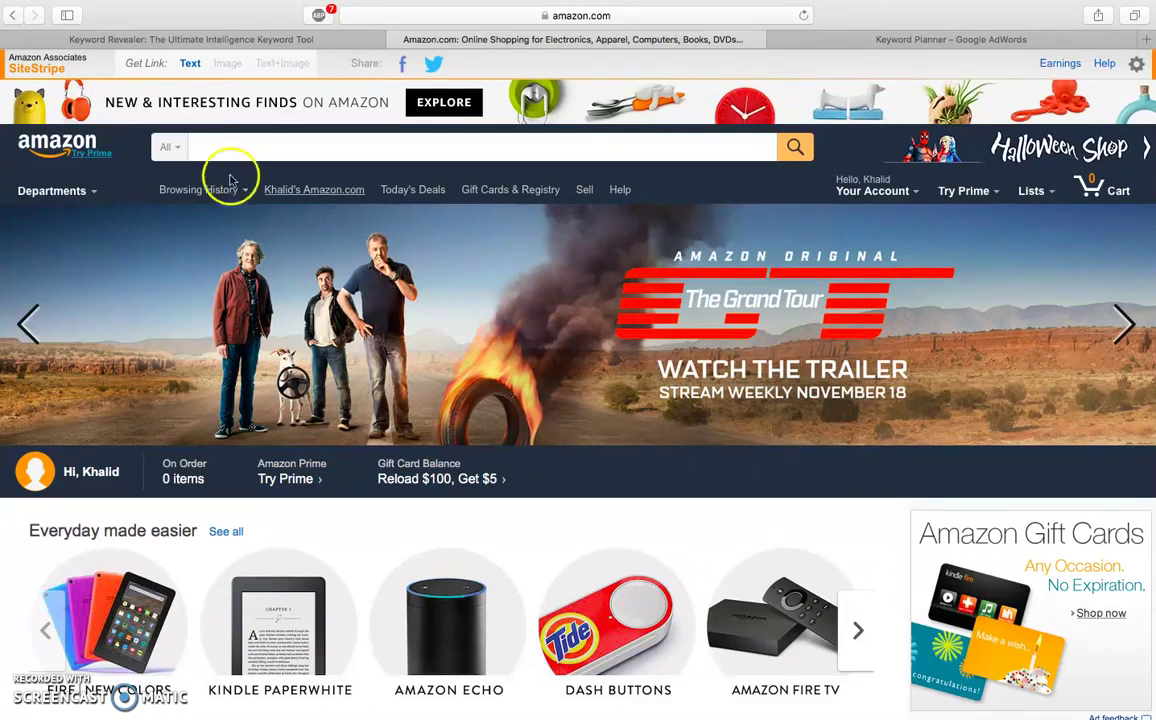
click(172, 150)
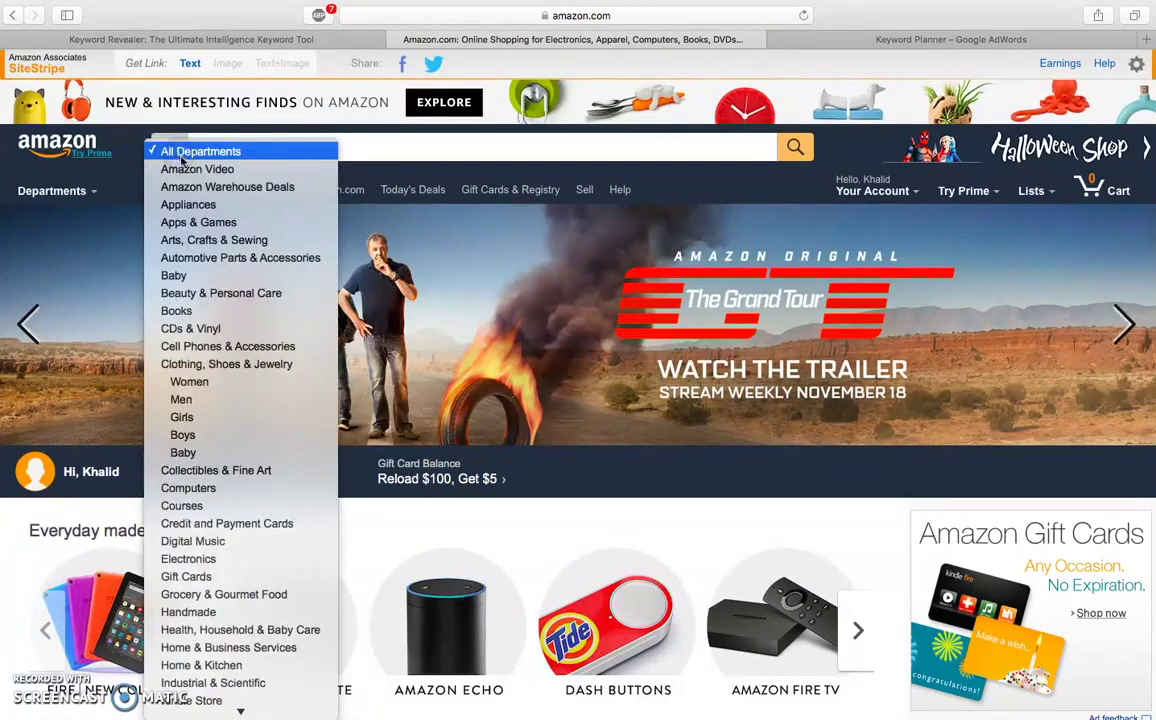
scroll(236, 280, down, 5)
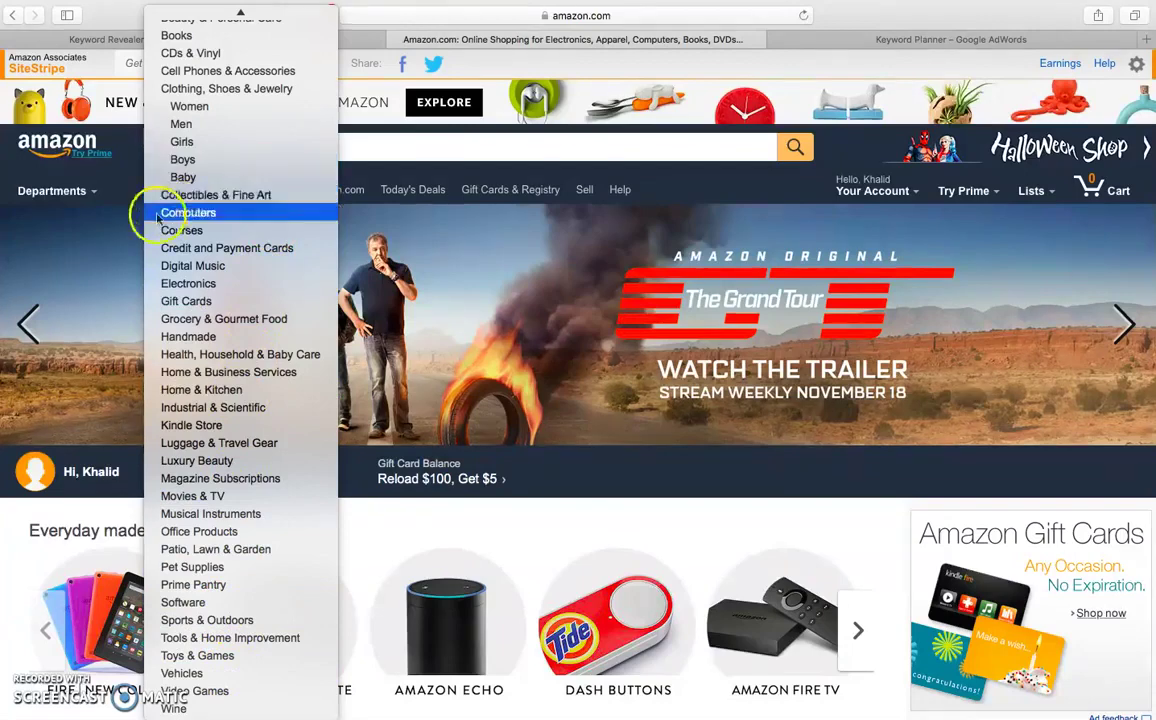
click(128, 230)
mouse_move(100, 200)
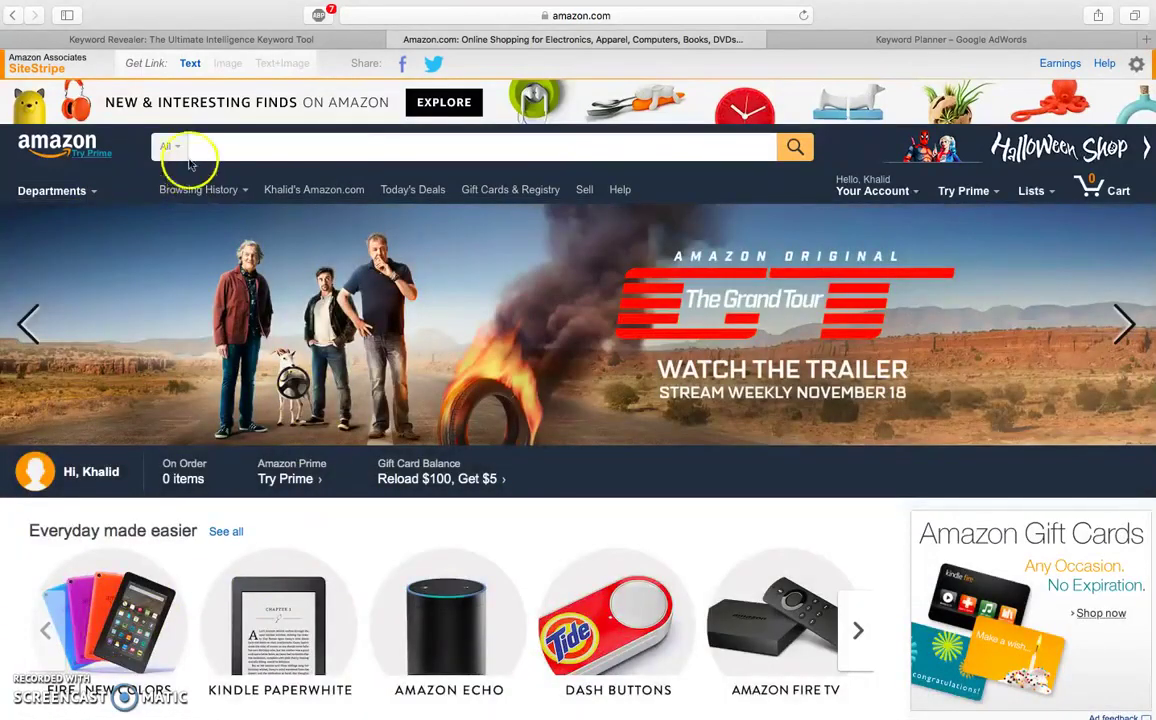
Step: Examine the Amazon search departments for possible niche categories, from Clothing, Shoes & Jewelry through the rest of the list
click(176, 148)
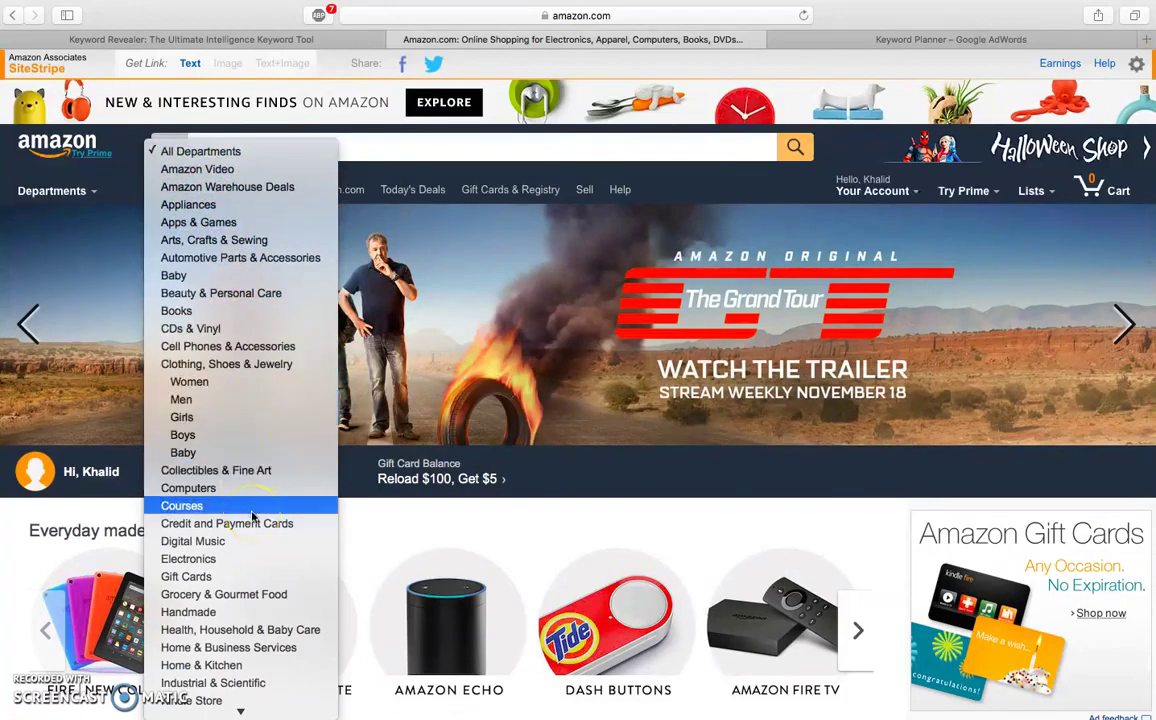
scroll(252, 515, down, 5)
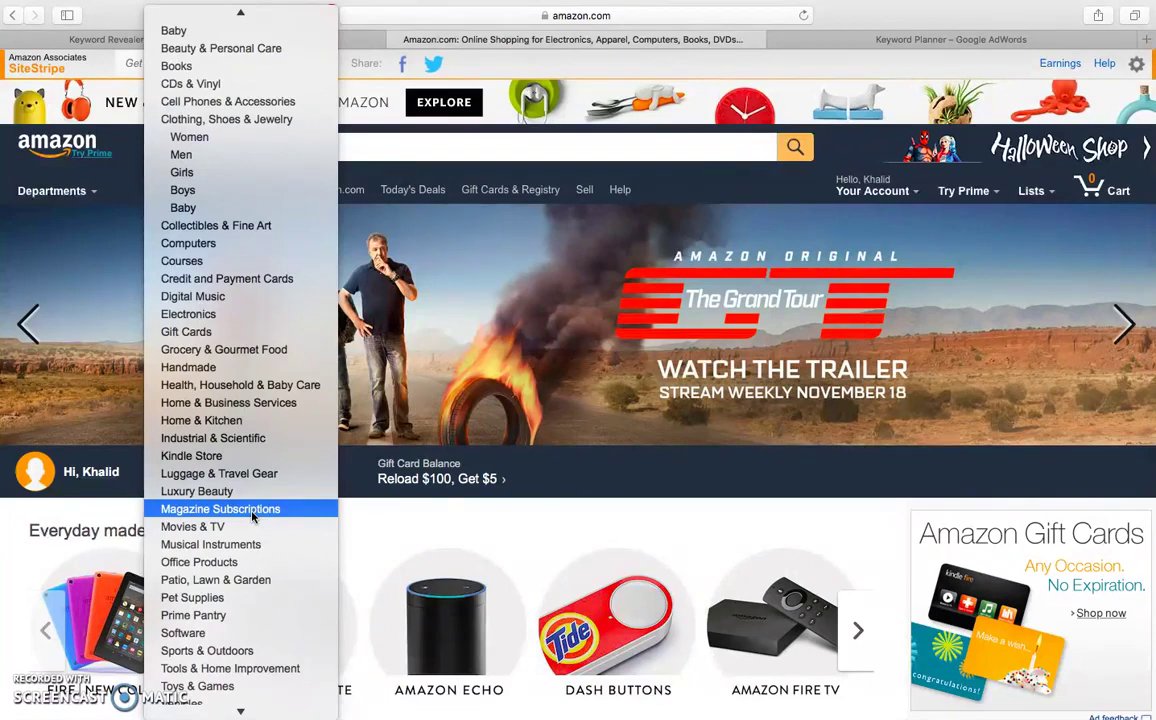
scroll(252, 515, up, 5)
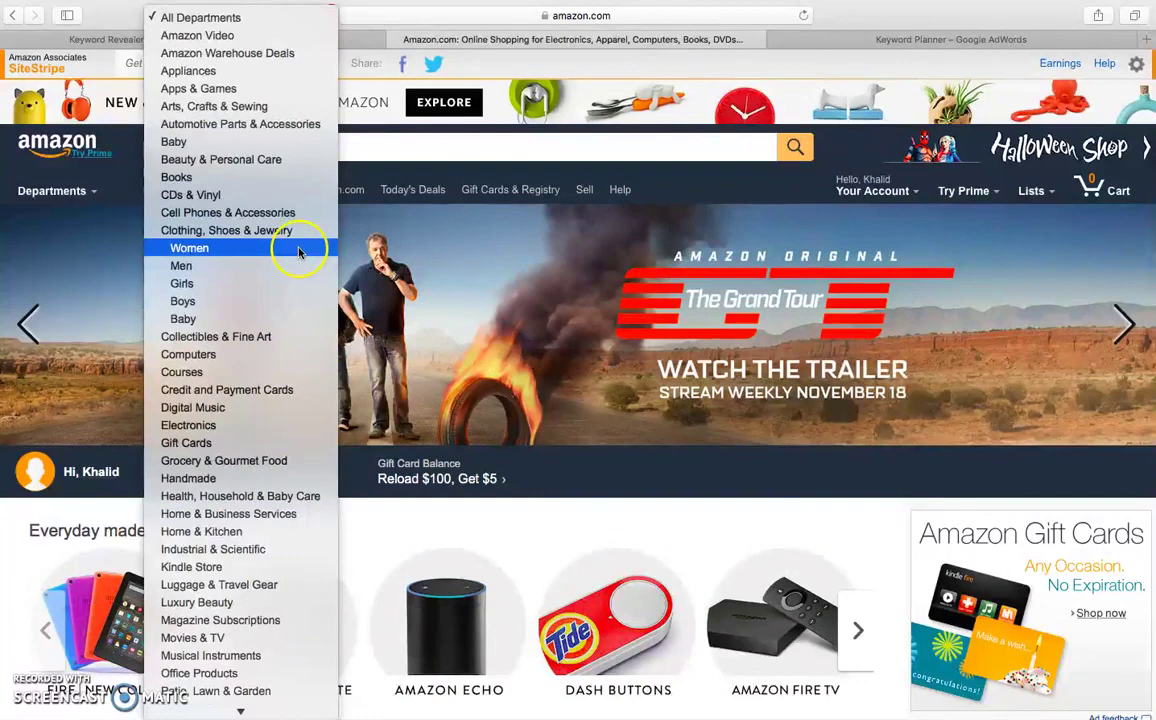
mouse_move(292, 233)
mouse_down()
mouse_move(292, 246)
mouse_move(287, 237)
mouse_up()
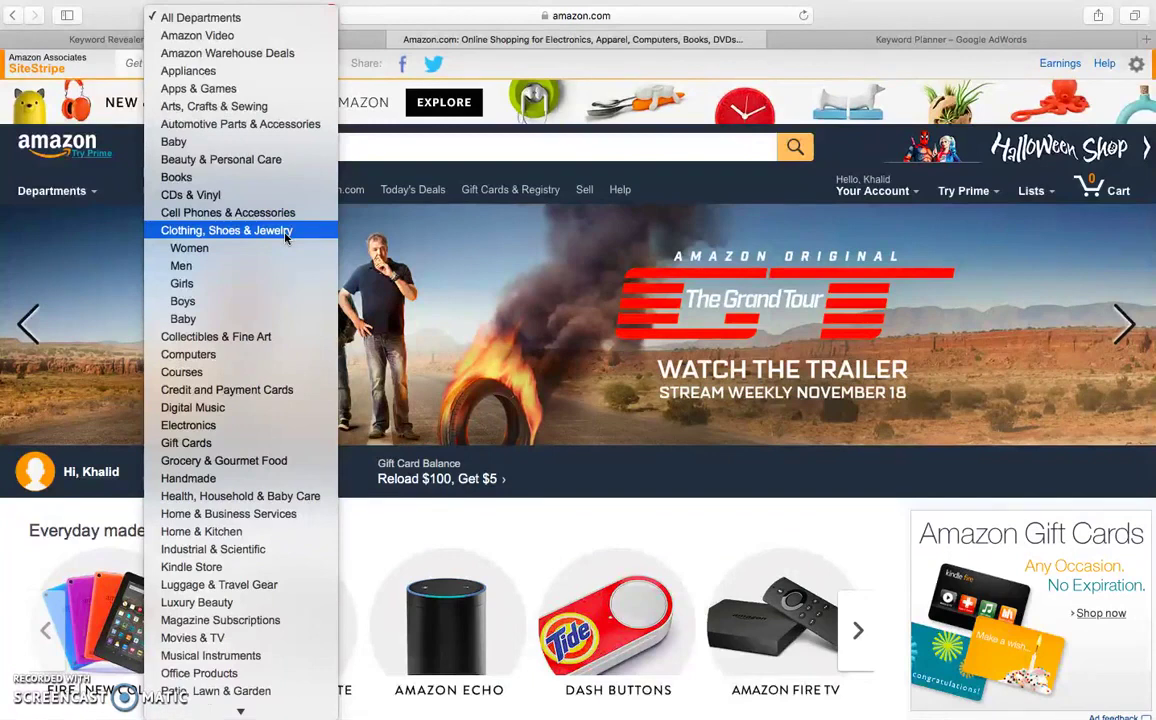
drag(287, 237, 260, 460)
scroll(260, 460, down, 3)
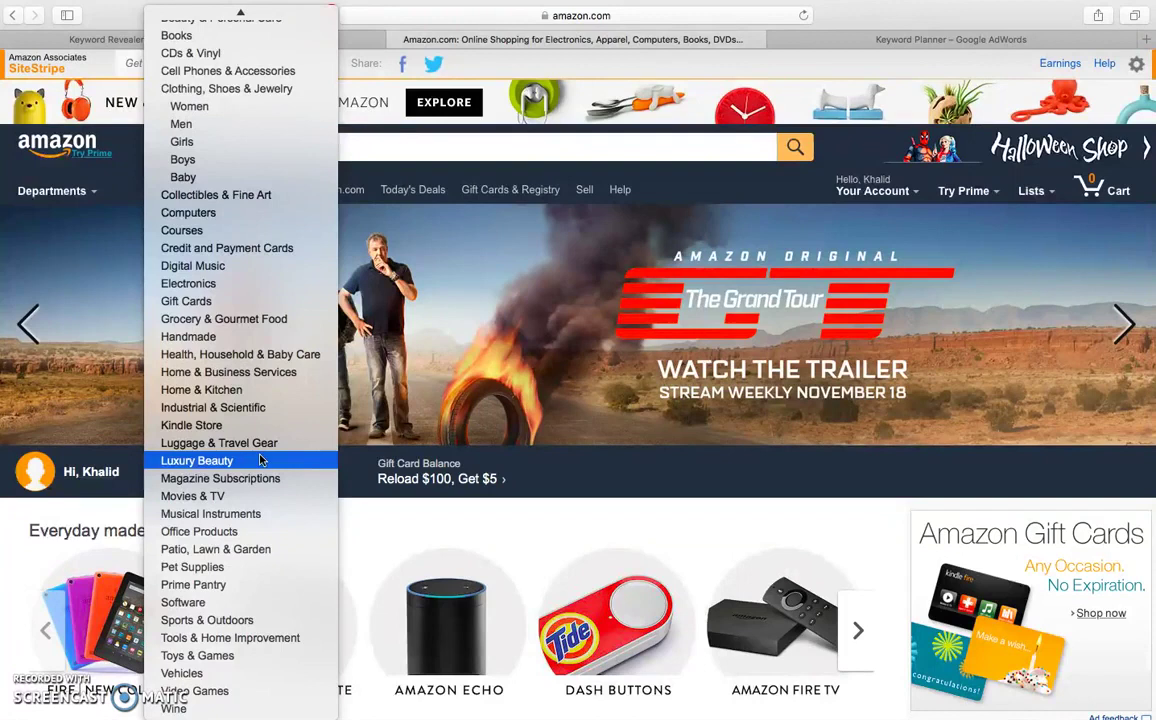
click(268, 286)
scroll(268, 286, up, 5)
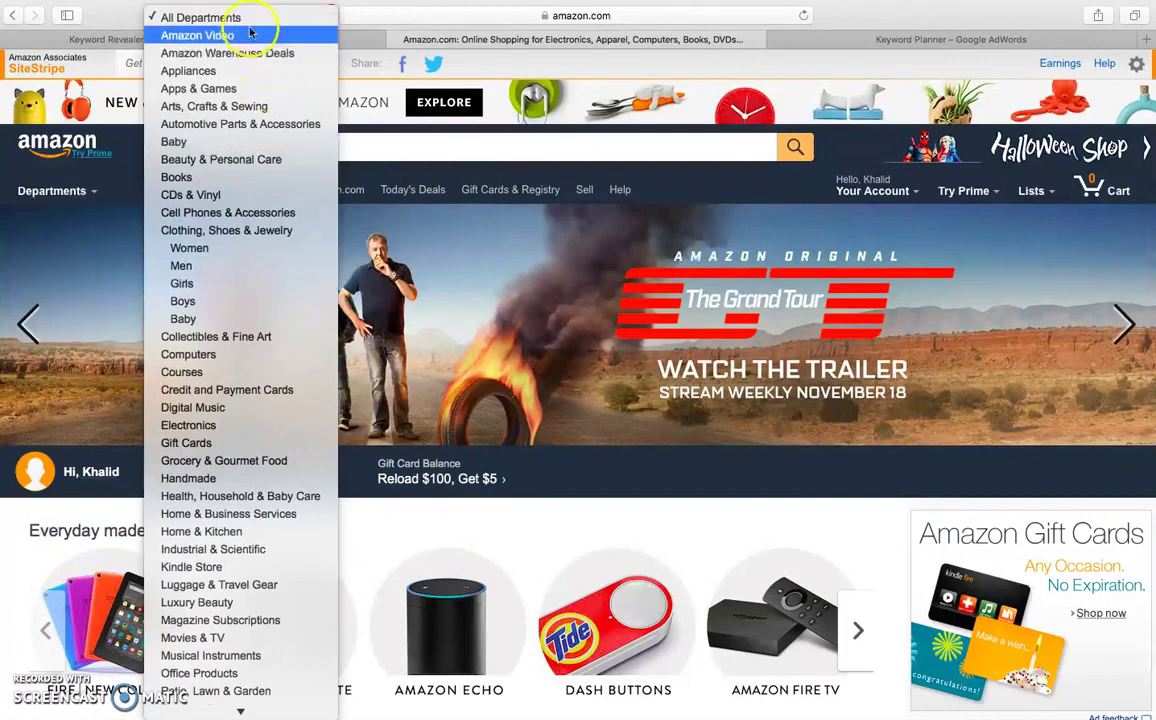
scroll(258, 440, down, 4)
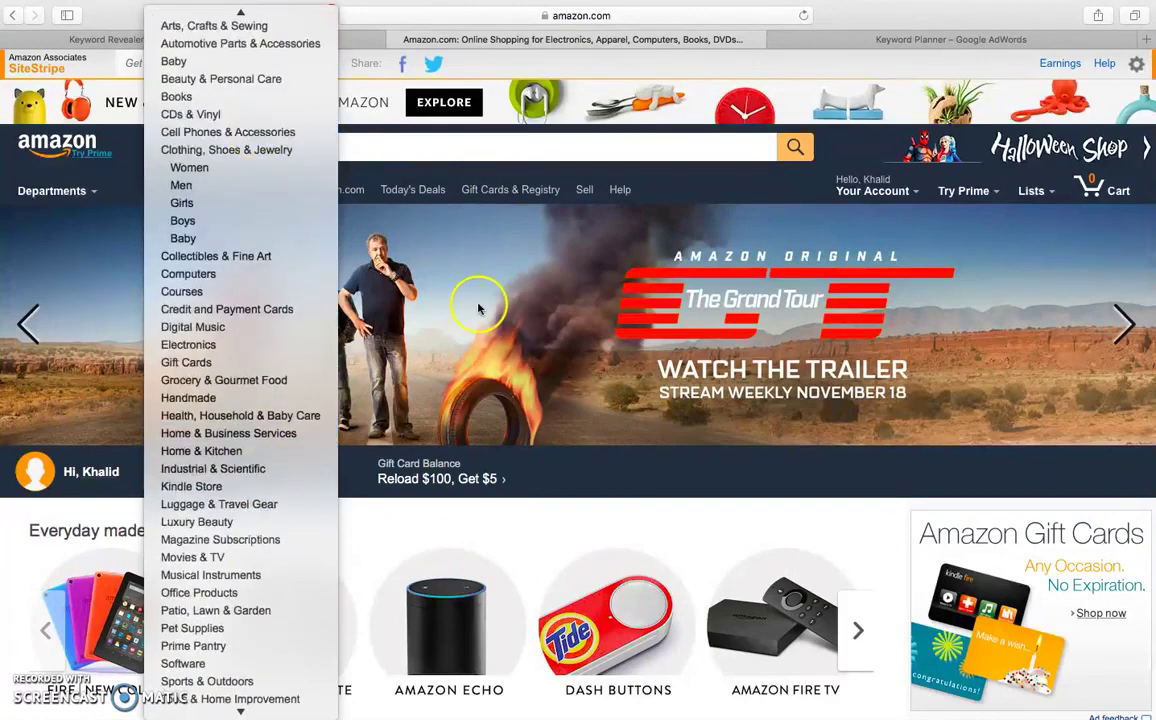
click(470, 300)
click(168, 144)
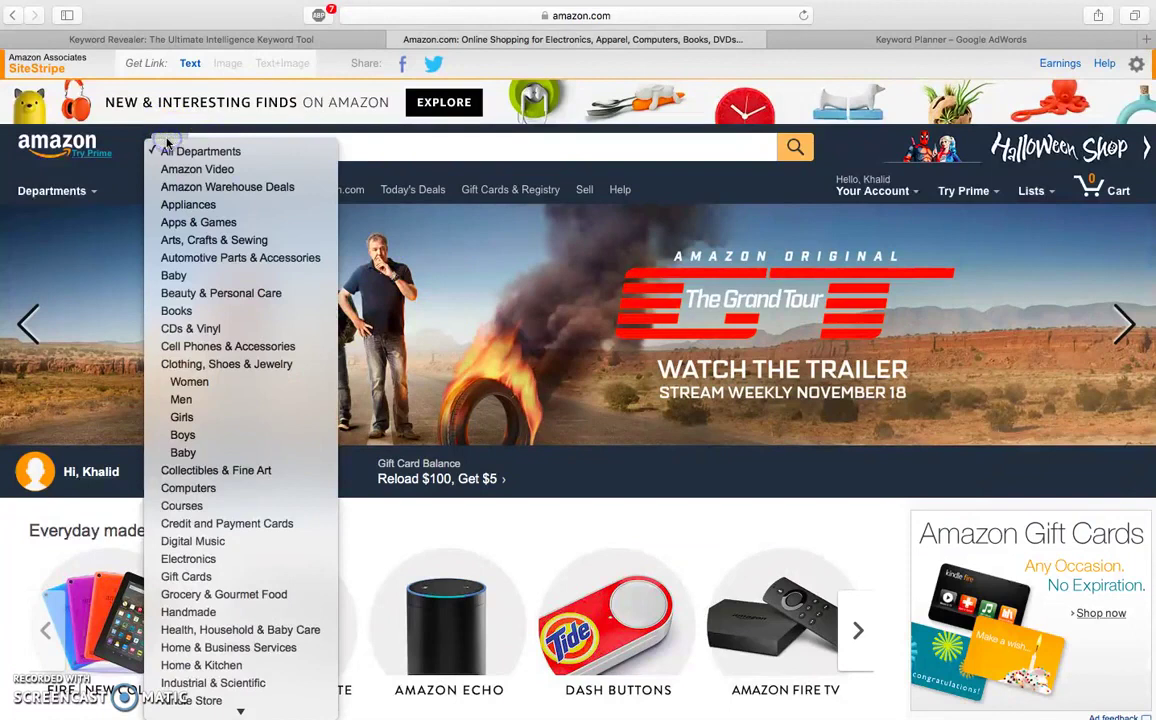
click(172, 148)
click(801, 164)
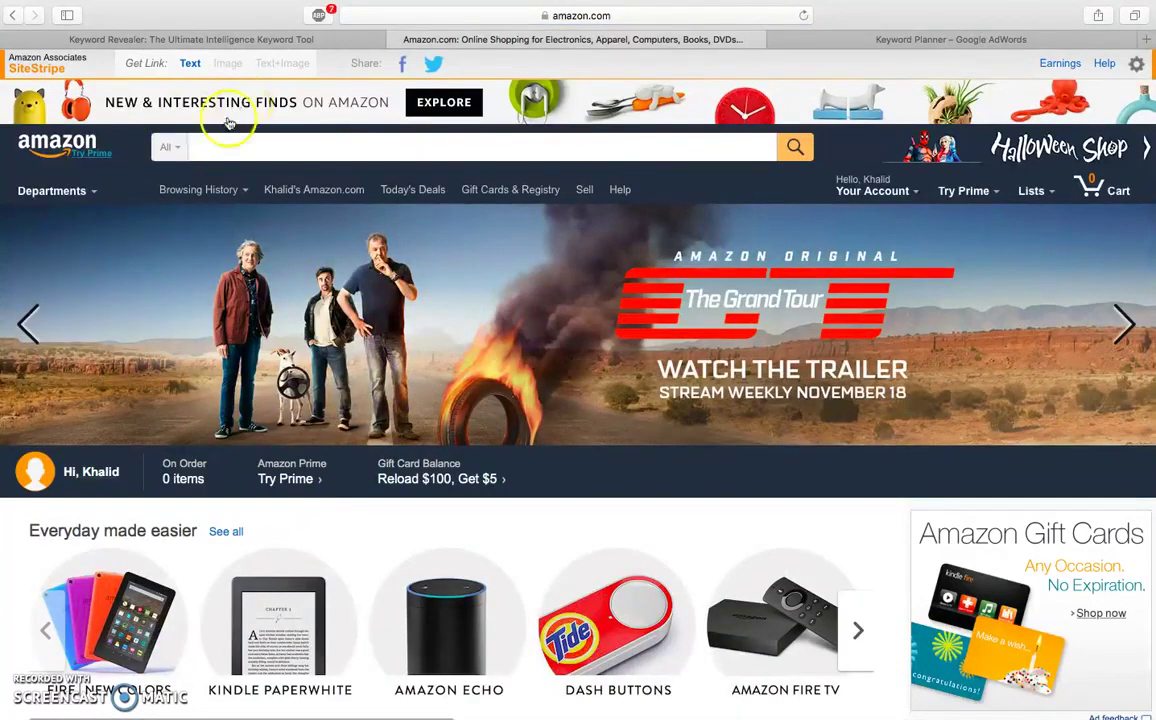
Step: Restrict the Amazon search to the Appliances department and run it without a search term to open the department's page
click(168, 150)
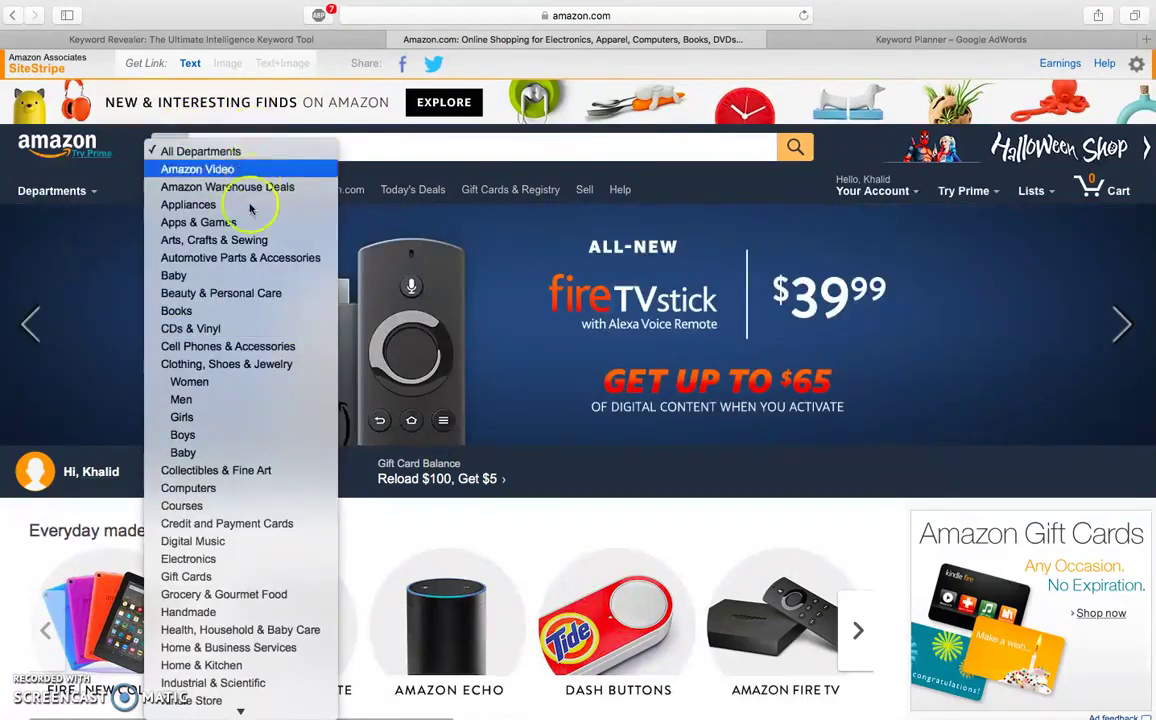
key(Down)
key(Down)
key(Up)
key(Up)
key(Up)
key(Up)
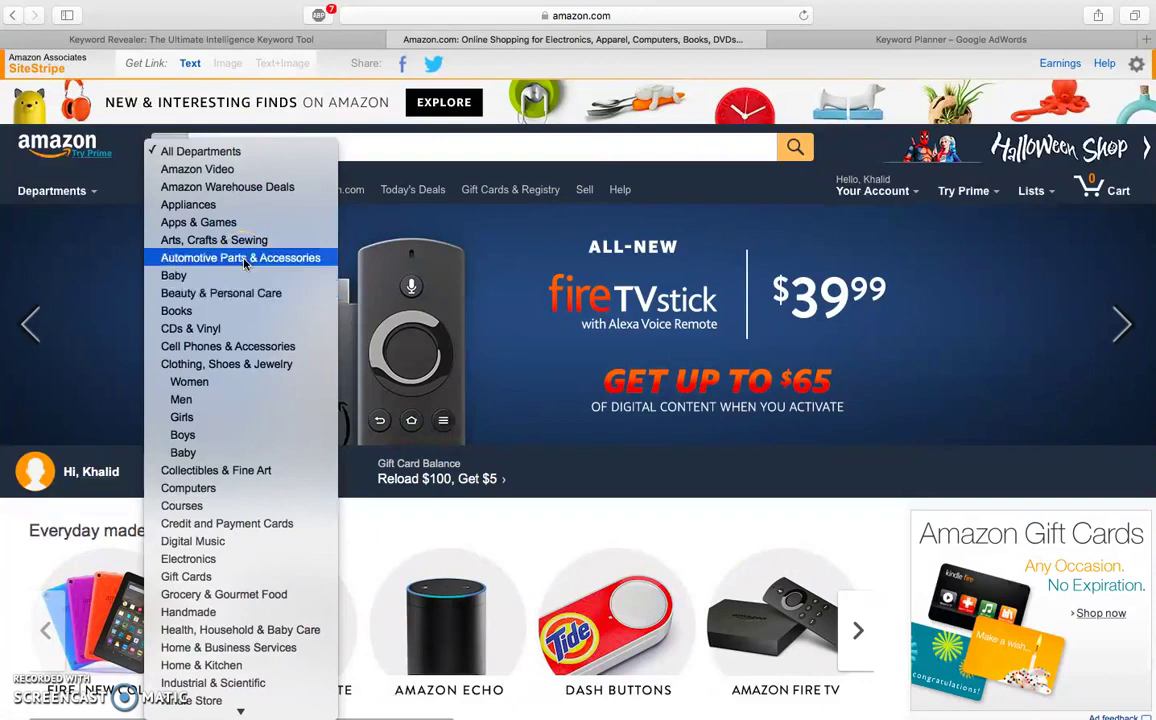
key(Up)
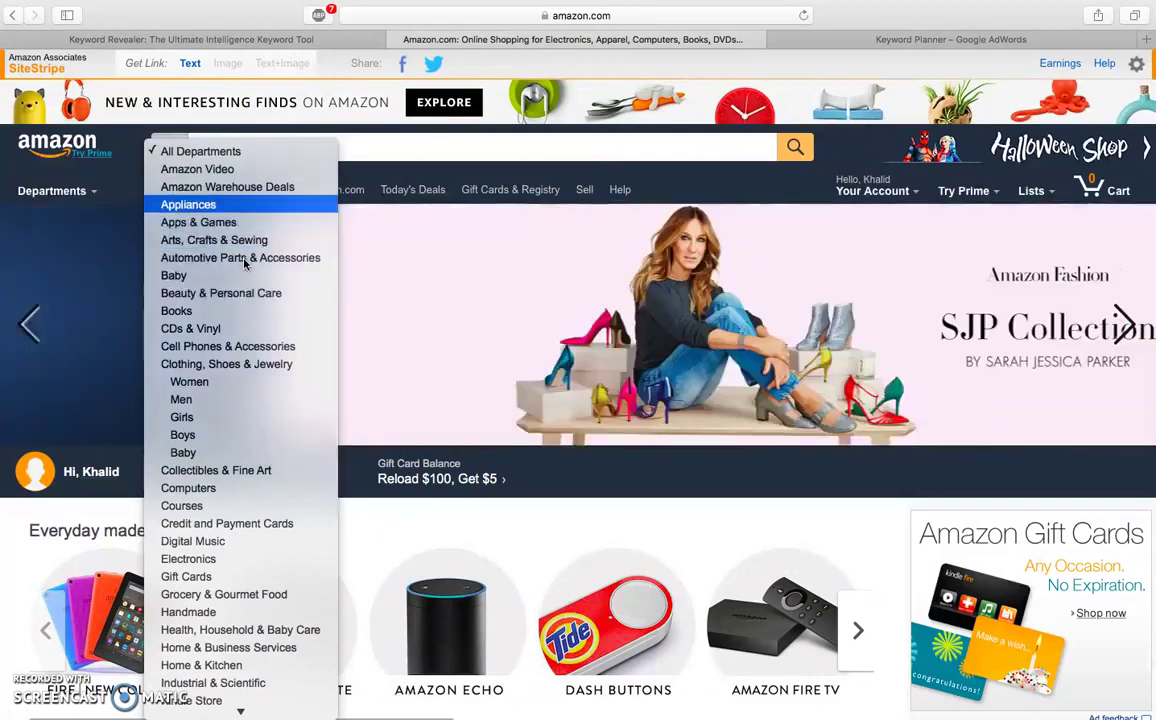
click(206, 207)
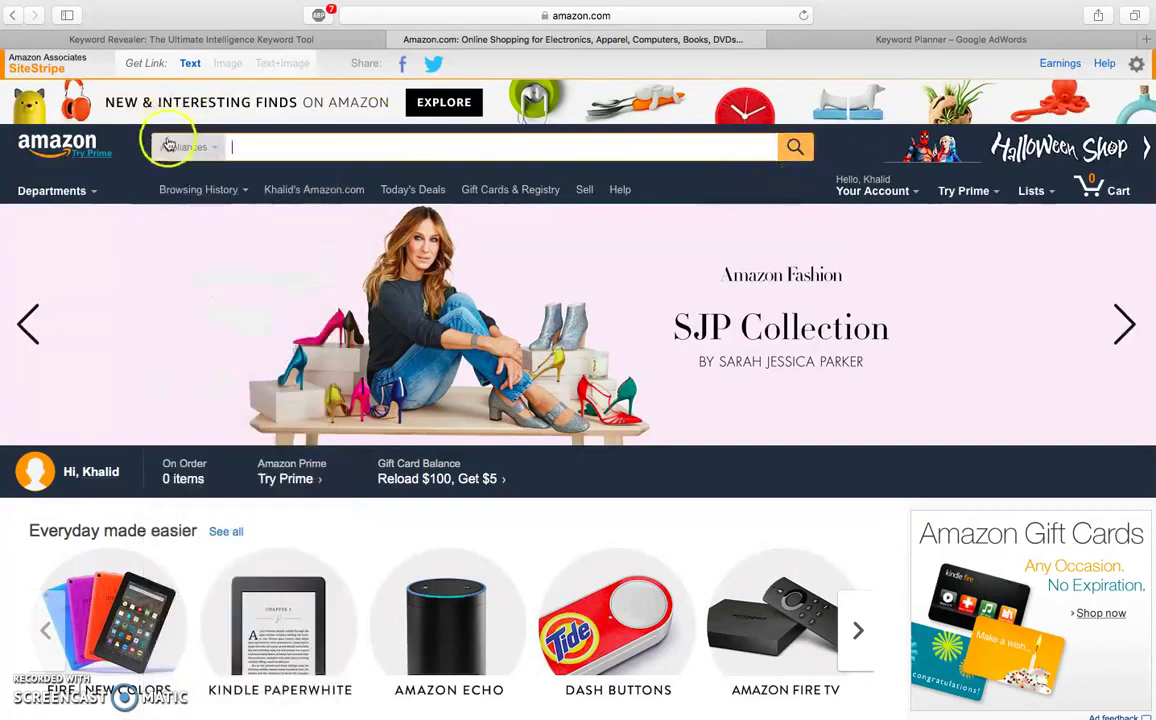
click(799, 148)
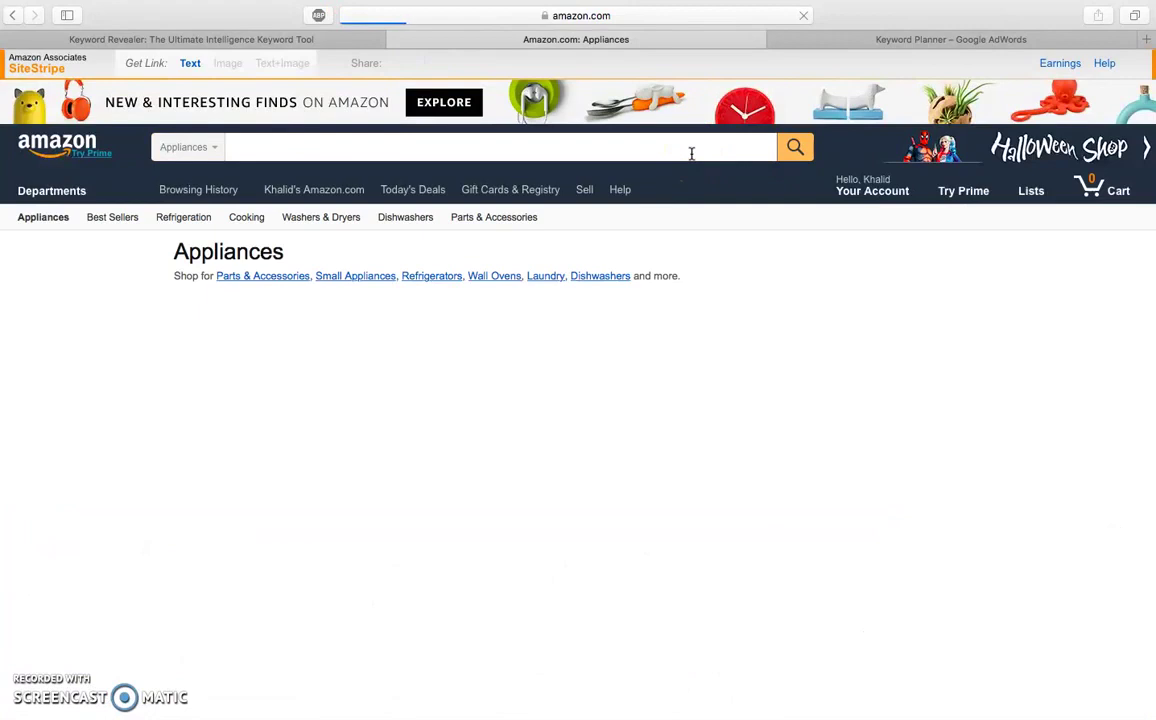
Step: Examine the Appliances page for niche ideas, covering its subcategories, category tiles, featured deals, best sellers and hot new releases
scroll(541, 500, down, 2)
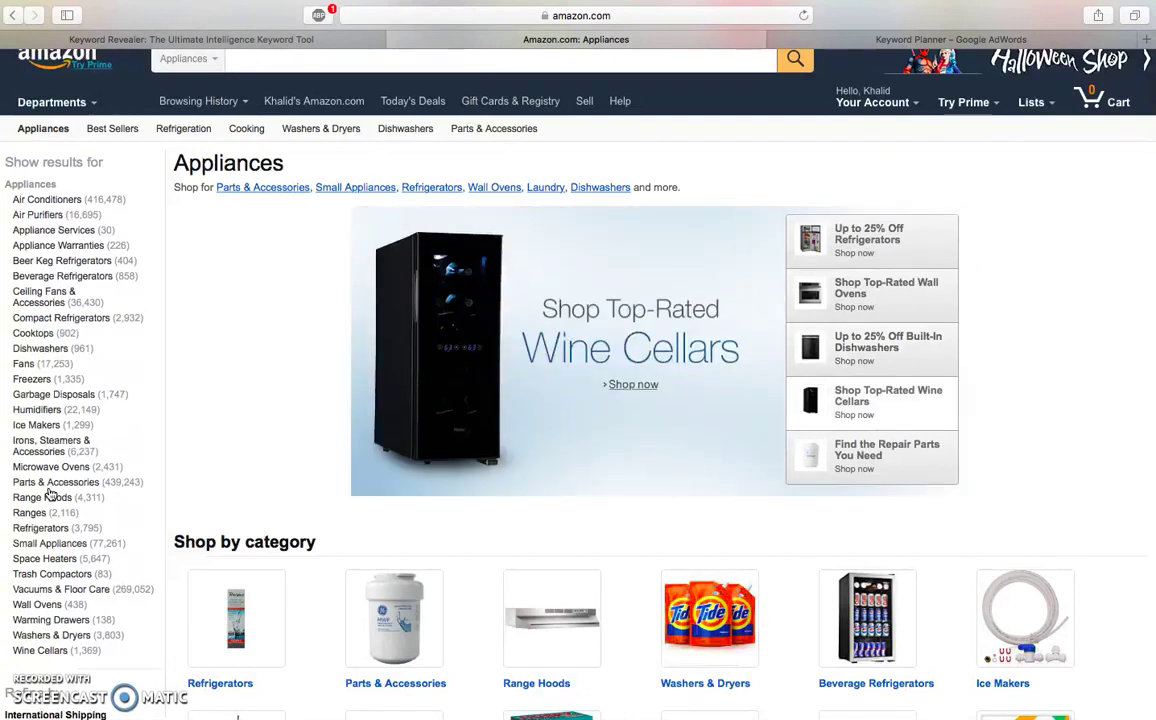
scroll(245, 460, down, 4)
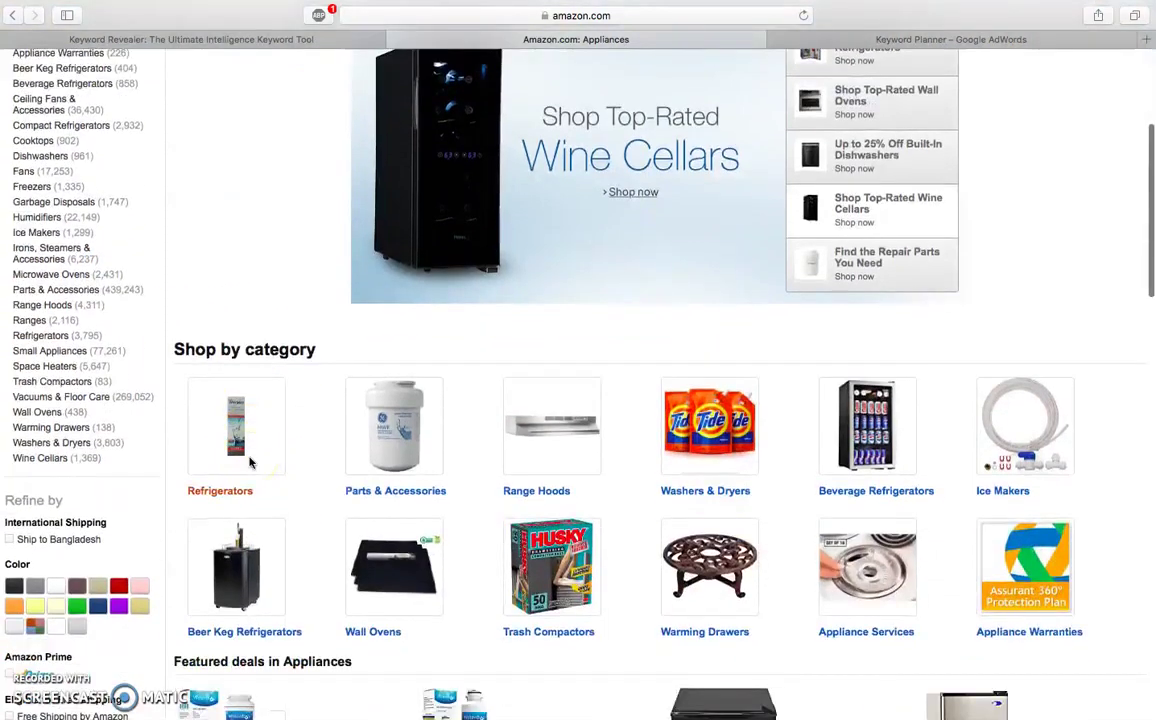
scroll(250, 462, down, 1)
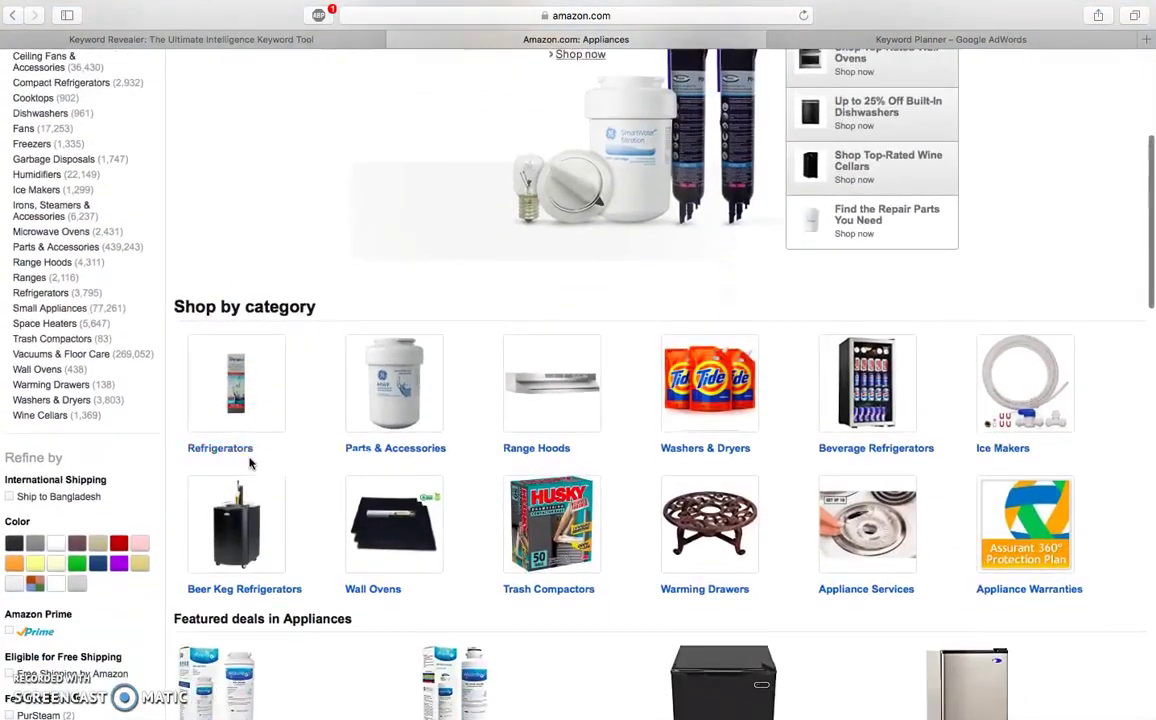
scroll(250, 462, up, 6)
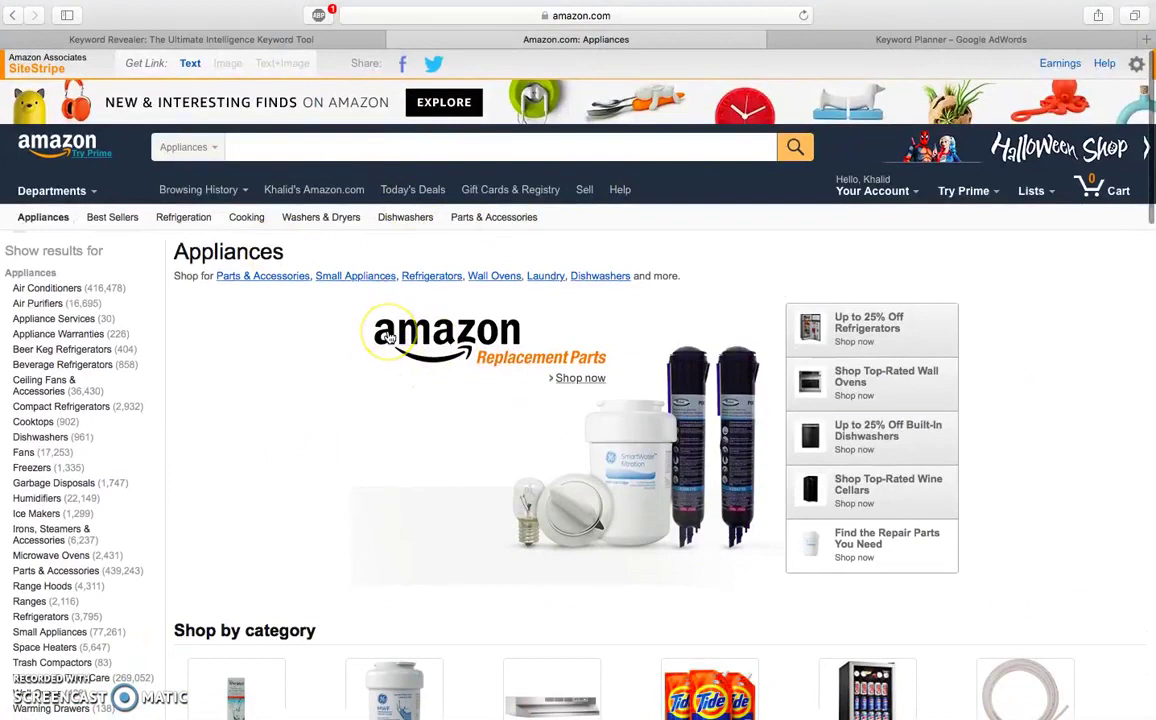
scroll(388, 338, down, 1)
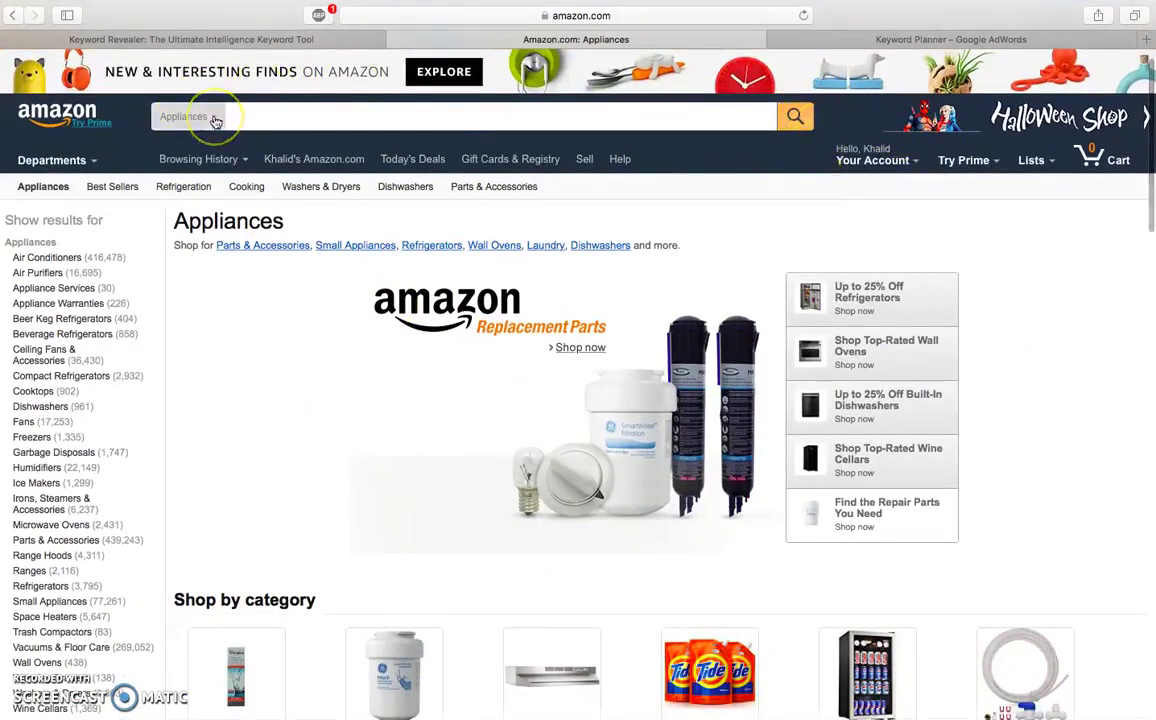
scroll(700, 256, down, 3)
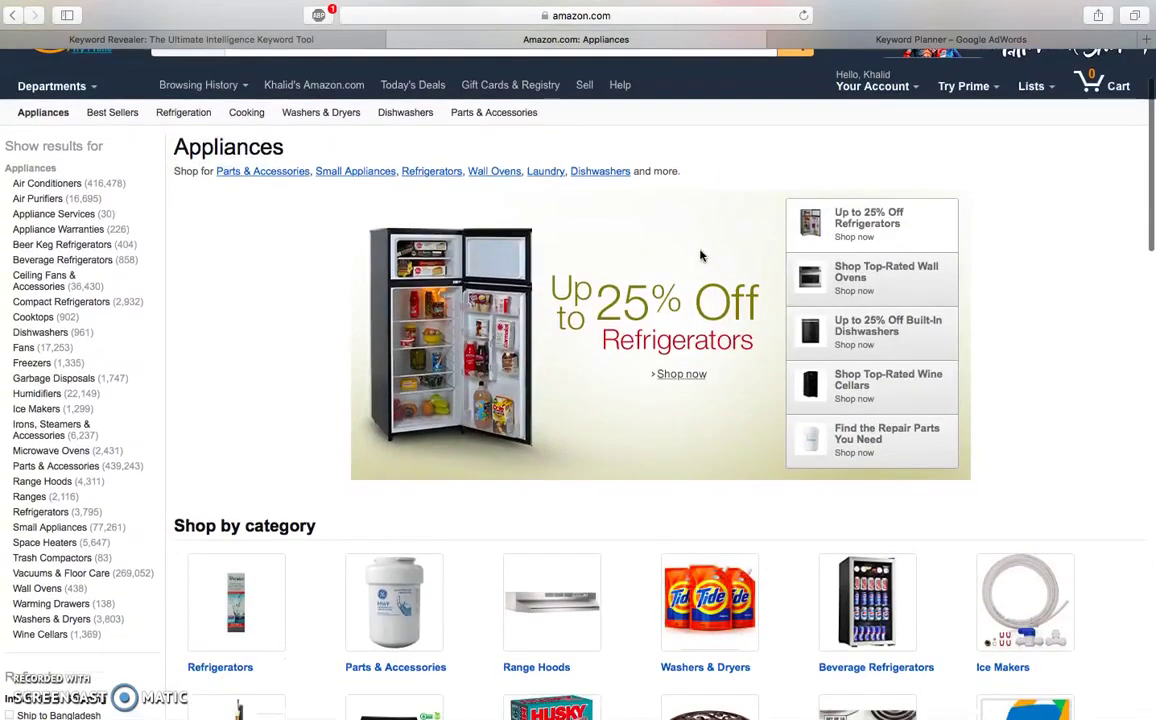
scroll(700, 256, down, 5)
scroll(700, 255, down, 3)
scroll(700, 255, up, 8)
scroll(700, 256, down, 2)
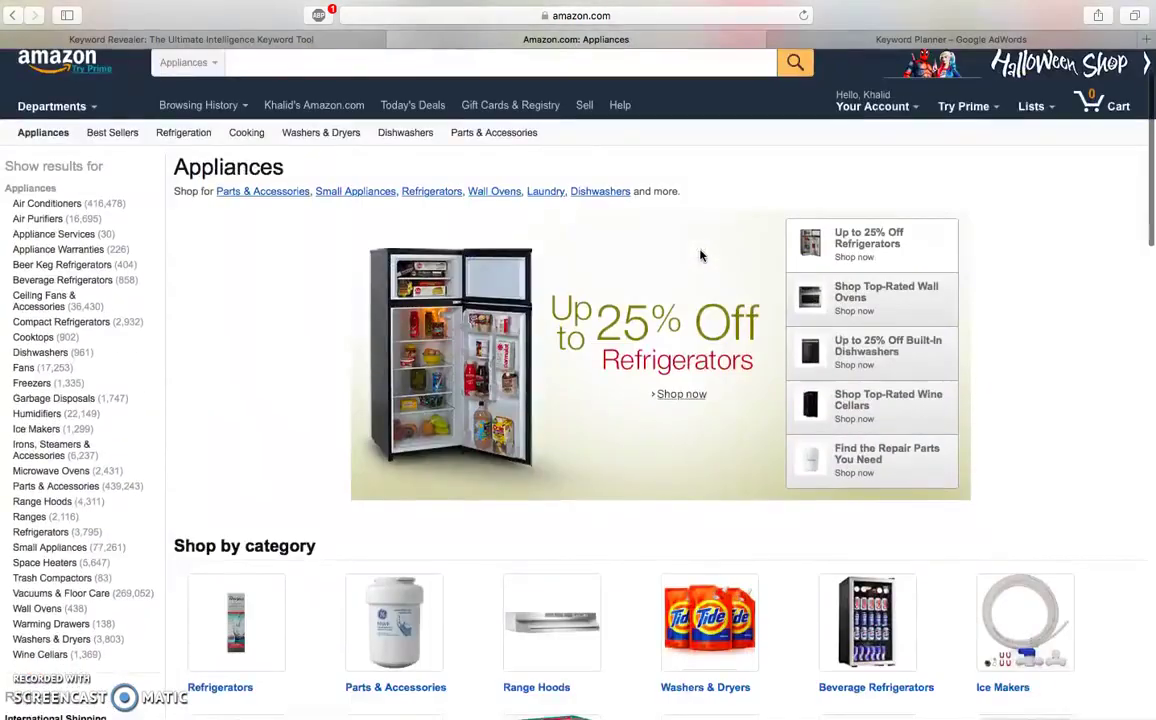
scroll(700, 256, down, 10)
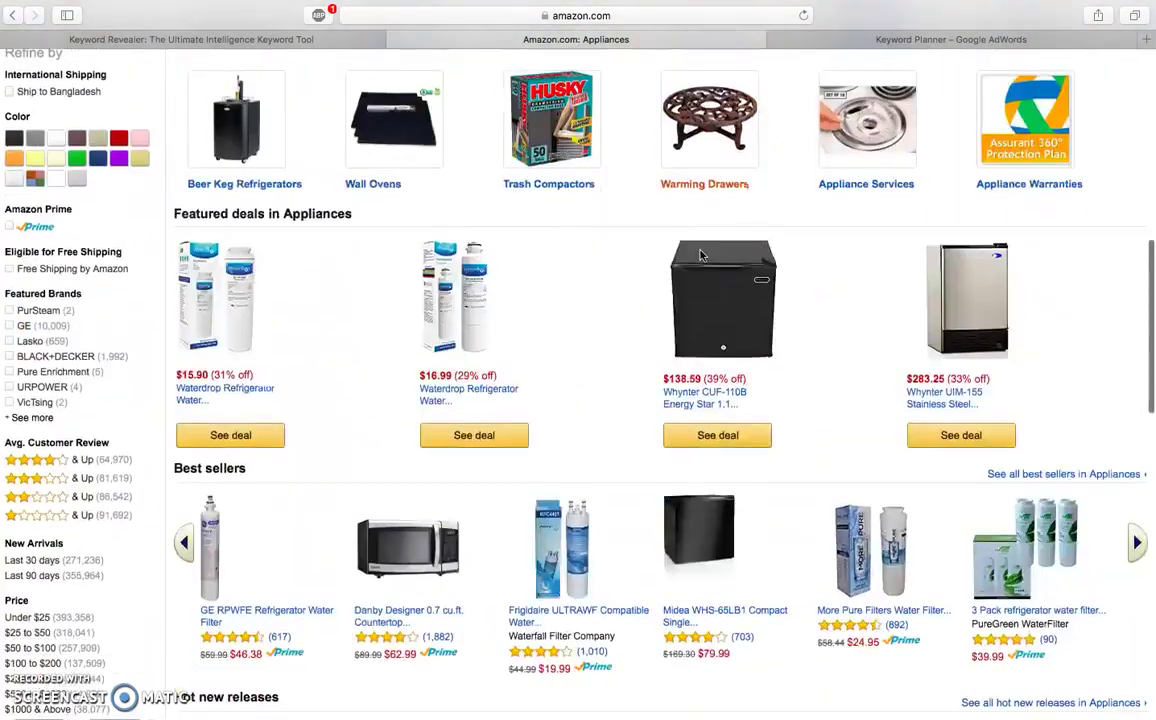
scroll(700, 255, down, 5)
click(680, 302)
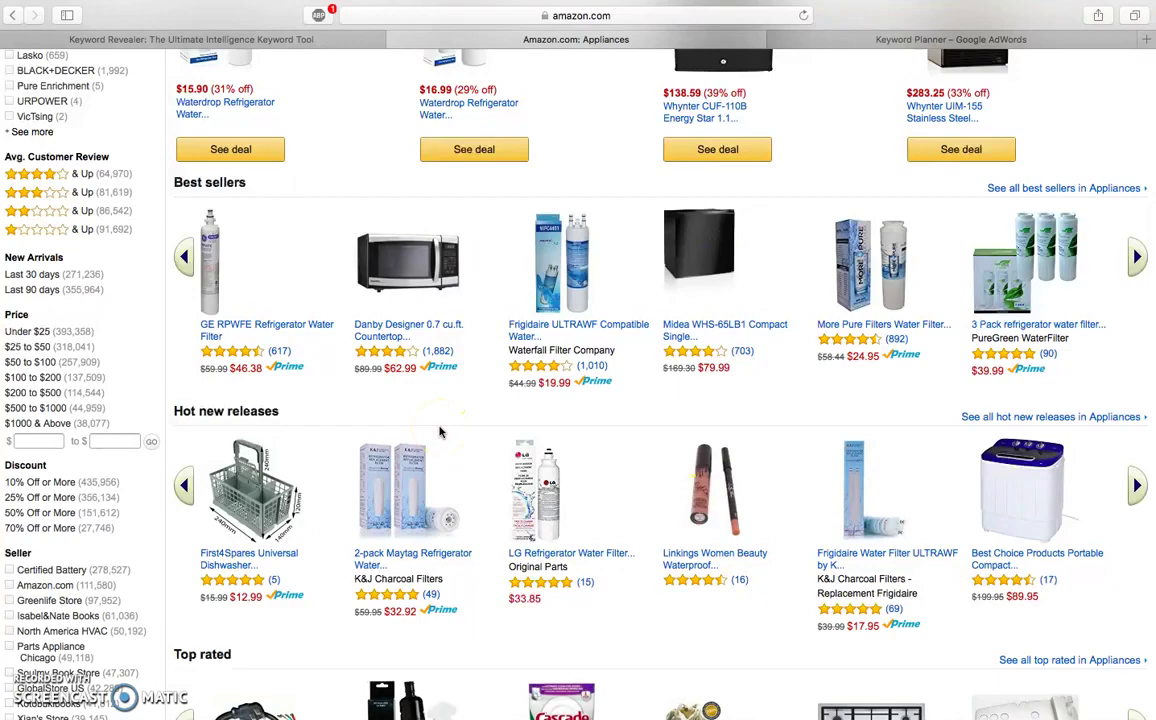
scroll(440, 432, down, 5)
scroll(440, 432, up, 15)
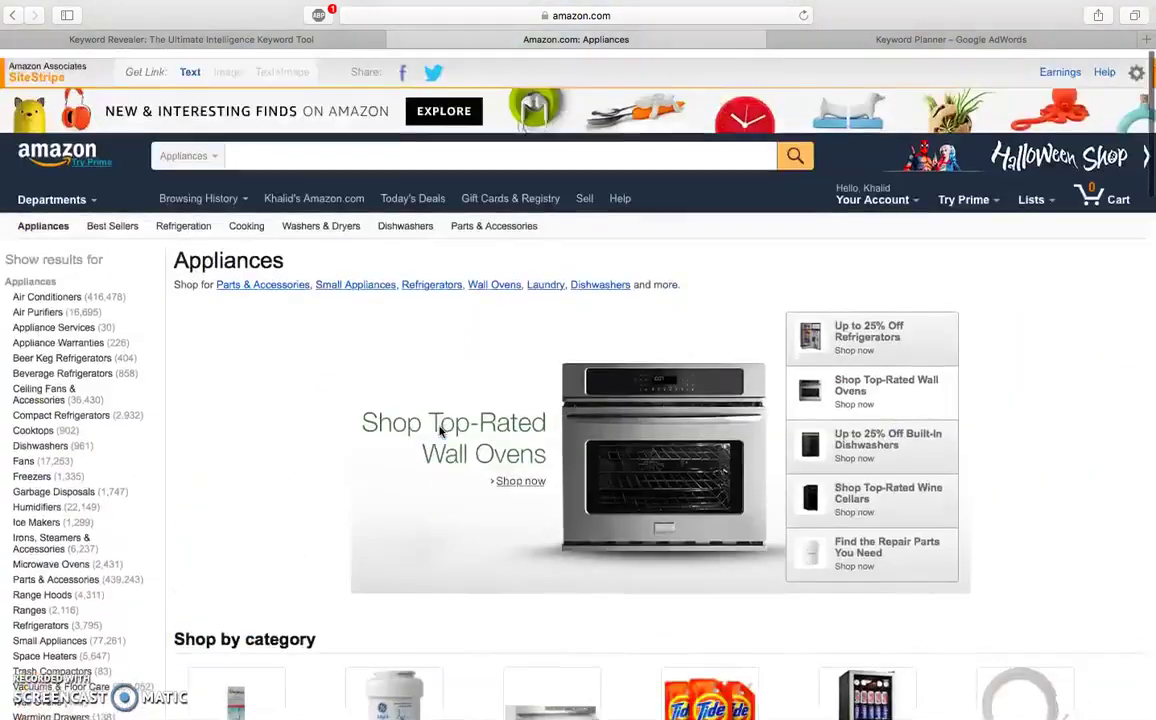
Step: Open the Air Conditioners subcategory of Appliances in a separate tab and switch to it
scroll(260, 397, down, 3)
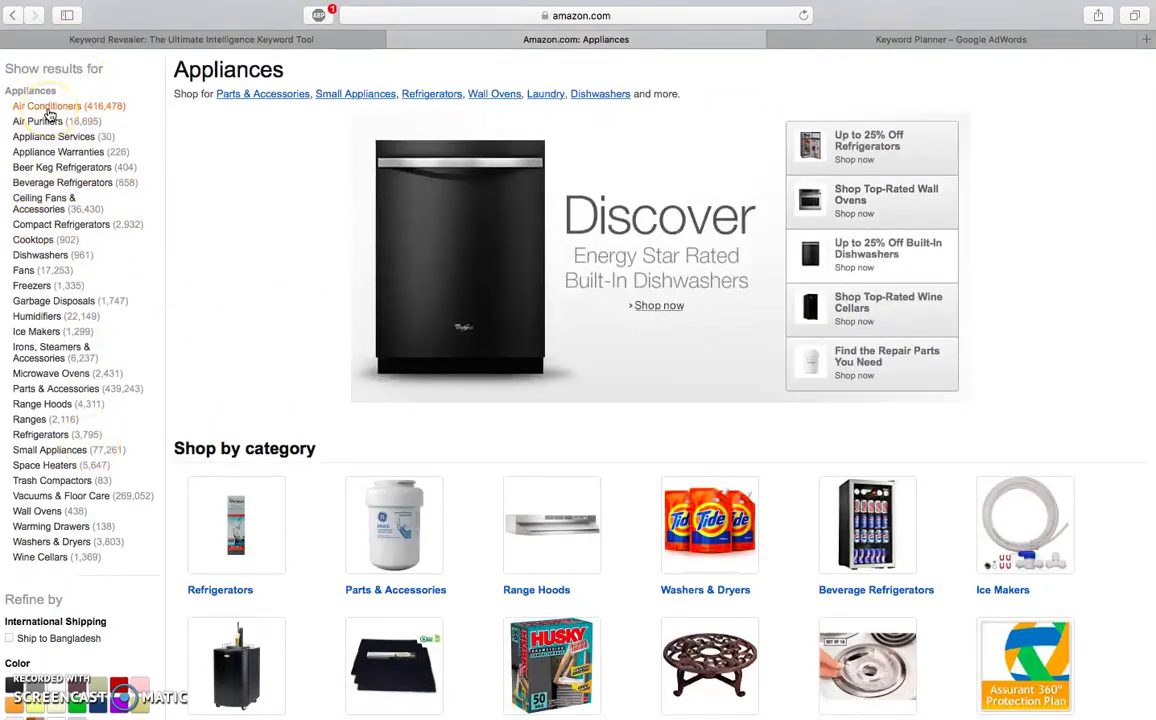
super+click(48, 108)
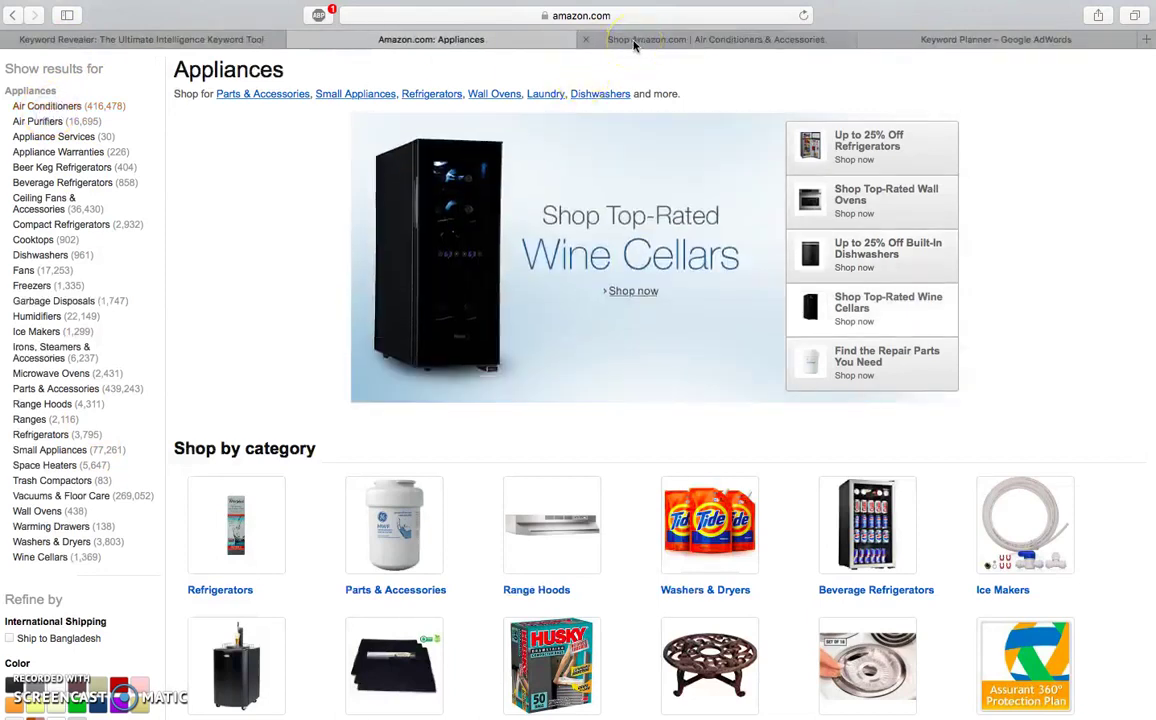
click(634, 42)
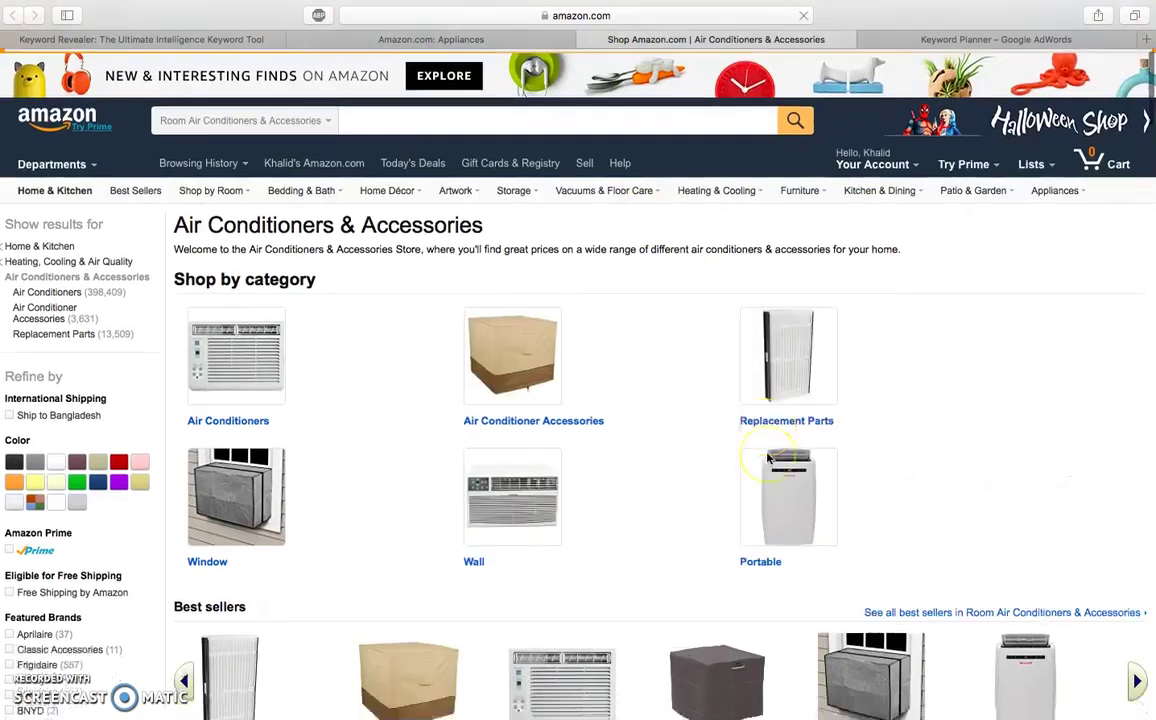
Step: Look through the air conditioner best sellers, new releases, top-rated and most-wished-for products, and compare the page's subcategories with the Appliances list
scroll(768, 457, down, 1)
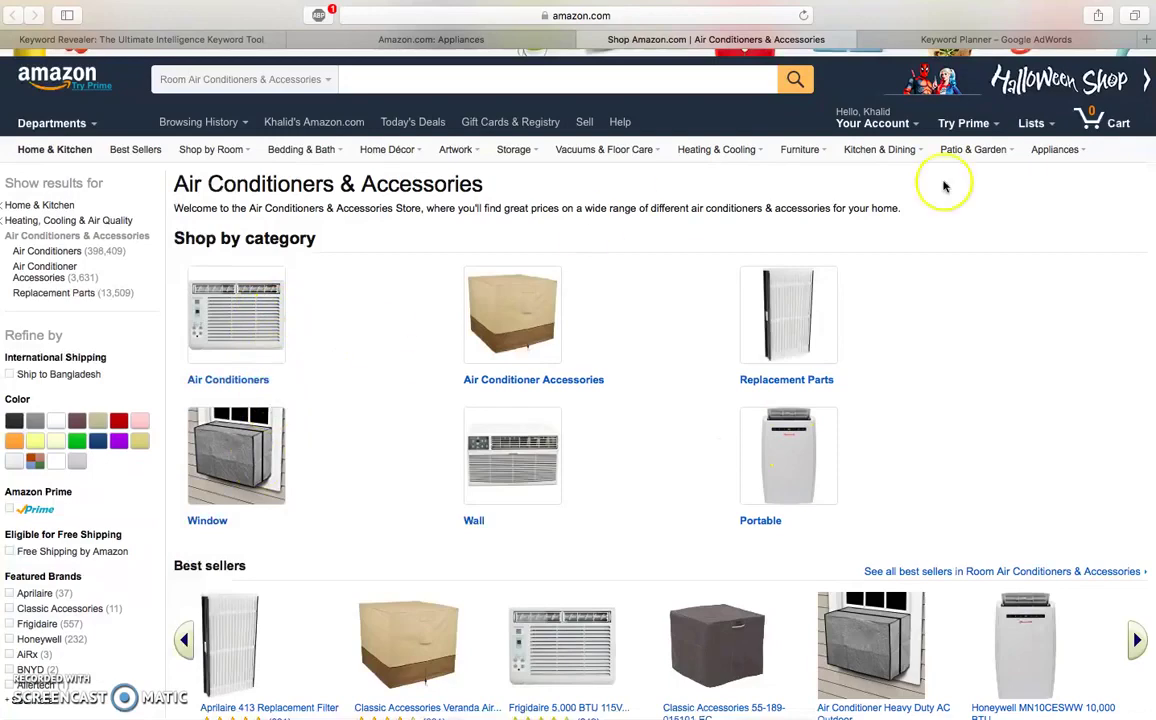
scroll(829, 318, down, 3)
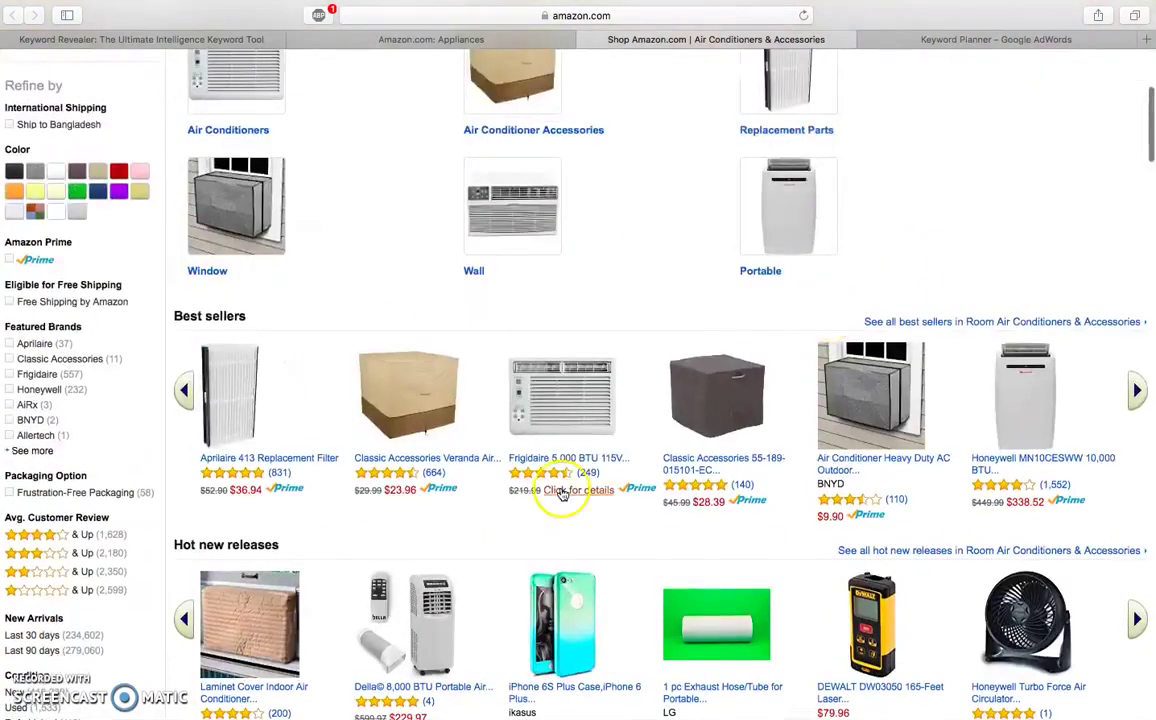
scroll(375, 400, down, 2)
scroll(540, 415, down, 3)
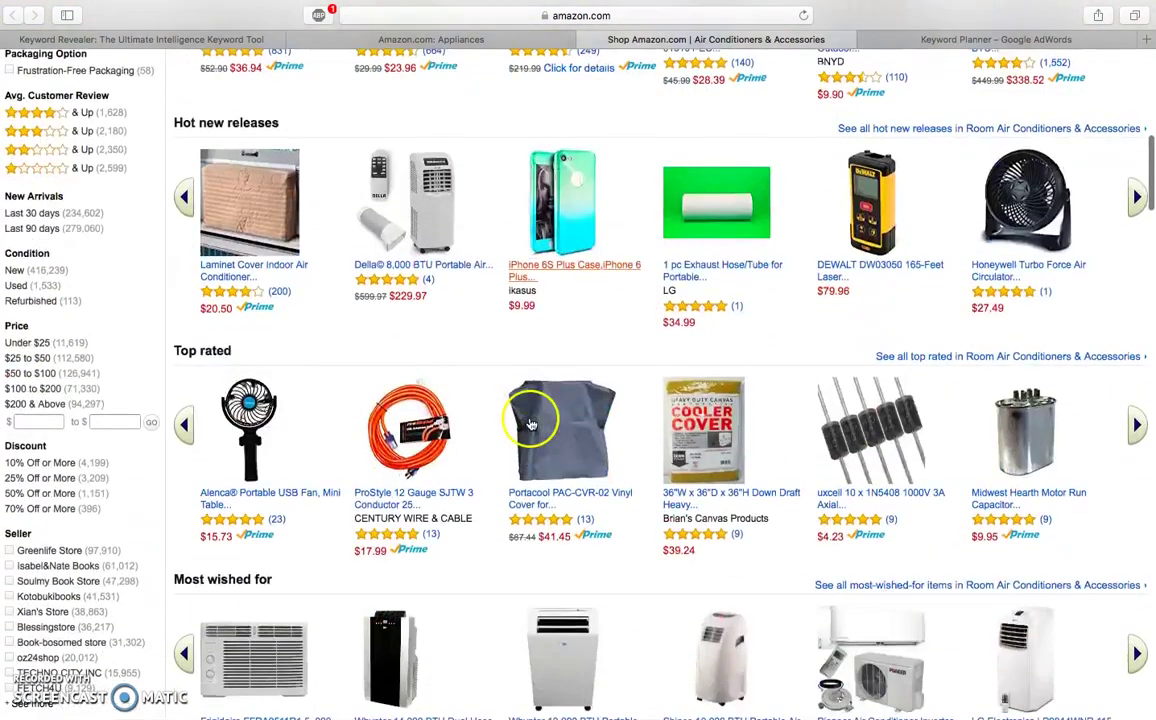
scroll(573, 299, down, 2)
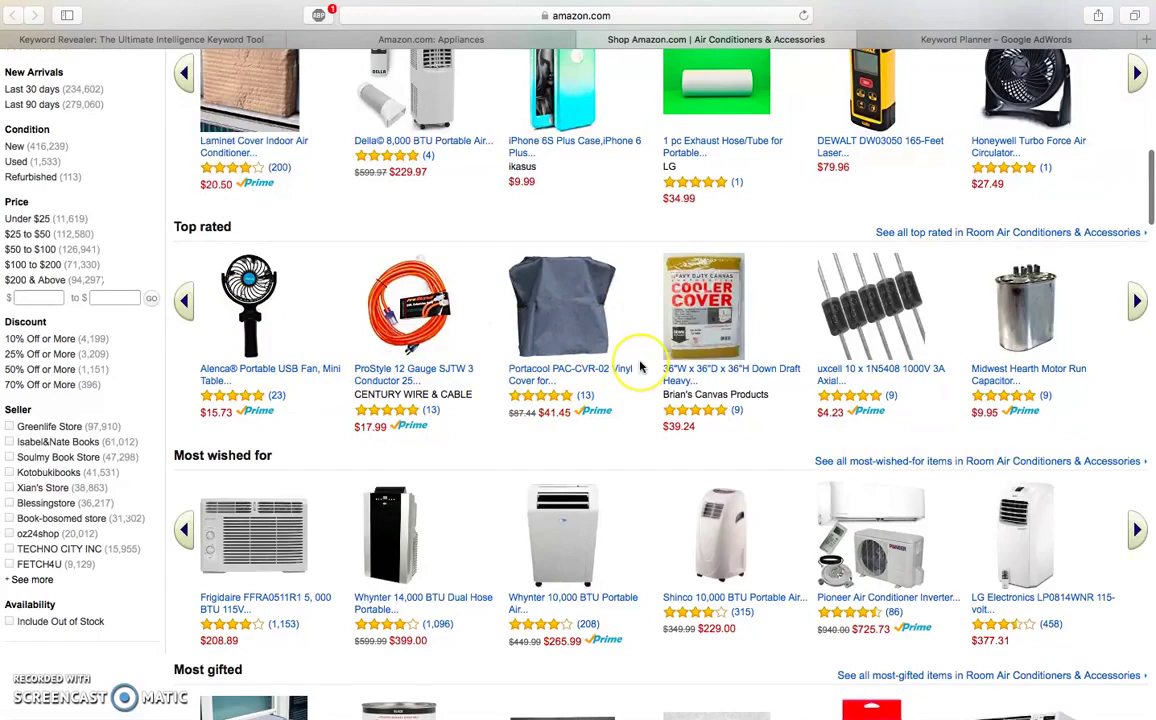
scroll(640, 367, up, 10)
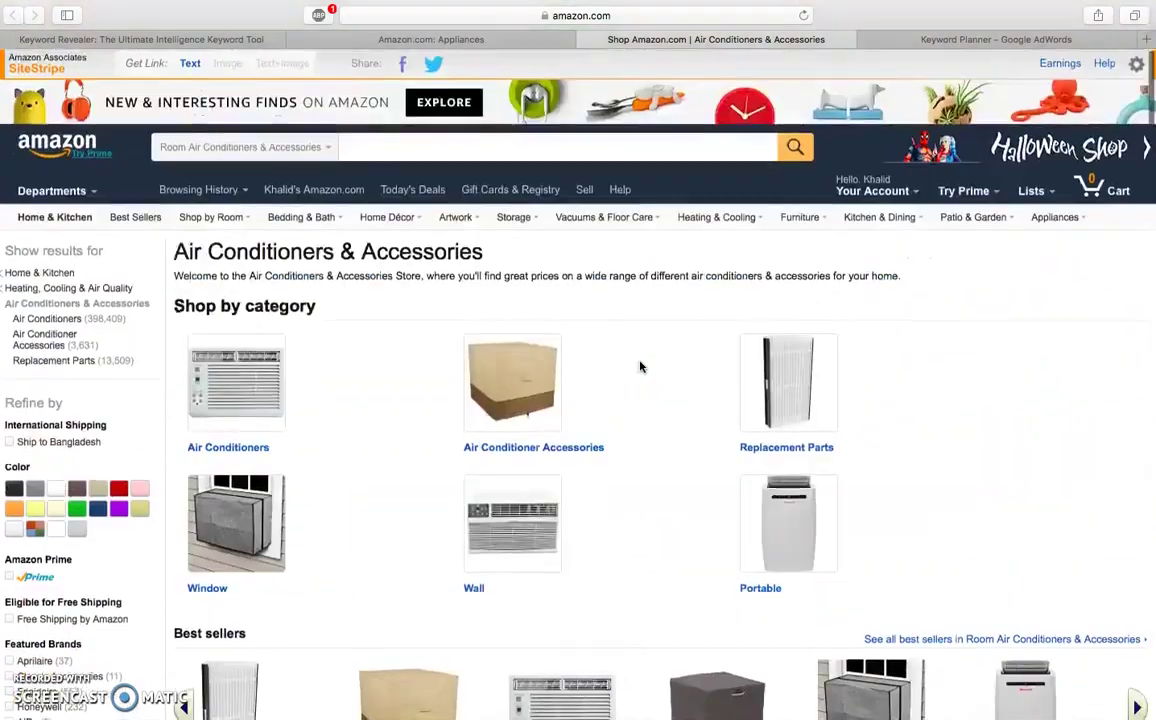
click(408, 41)
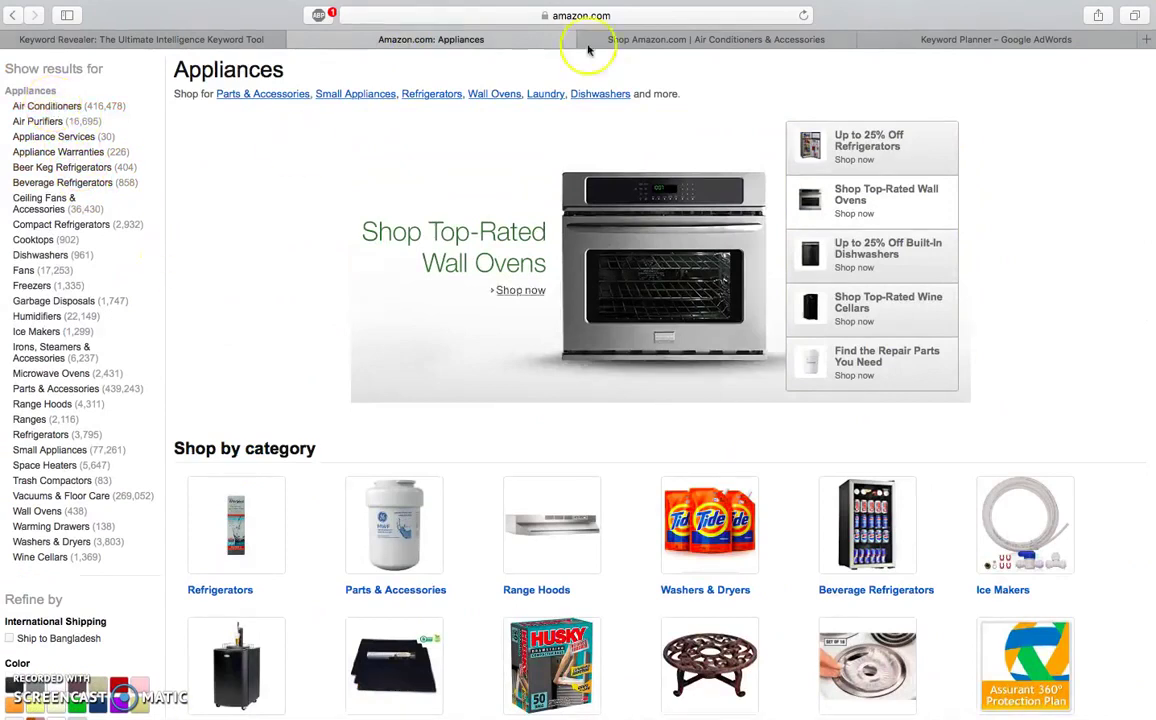
click(699, 36)
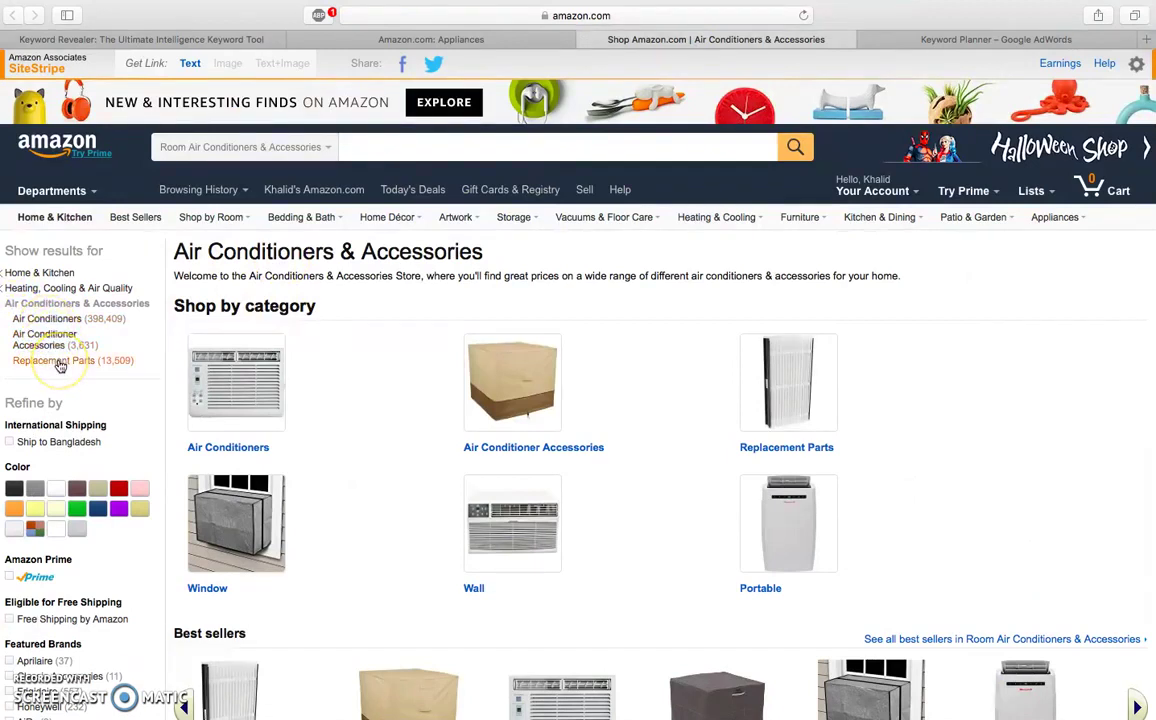
scroll(93, 423, down, 3)
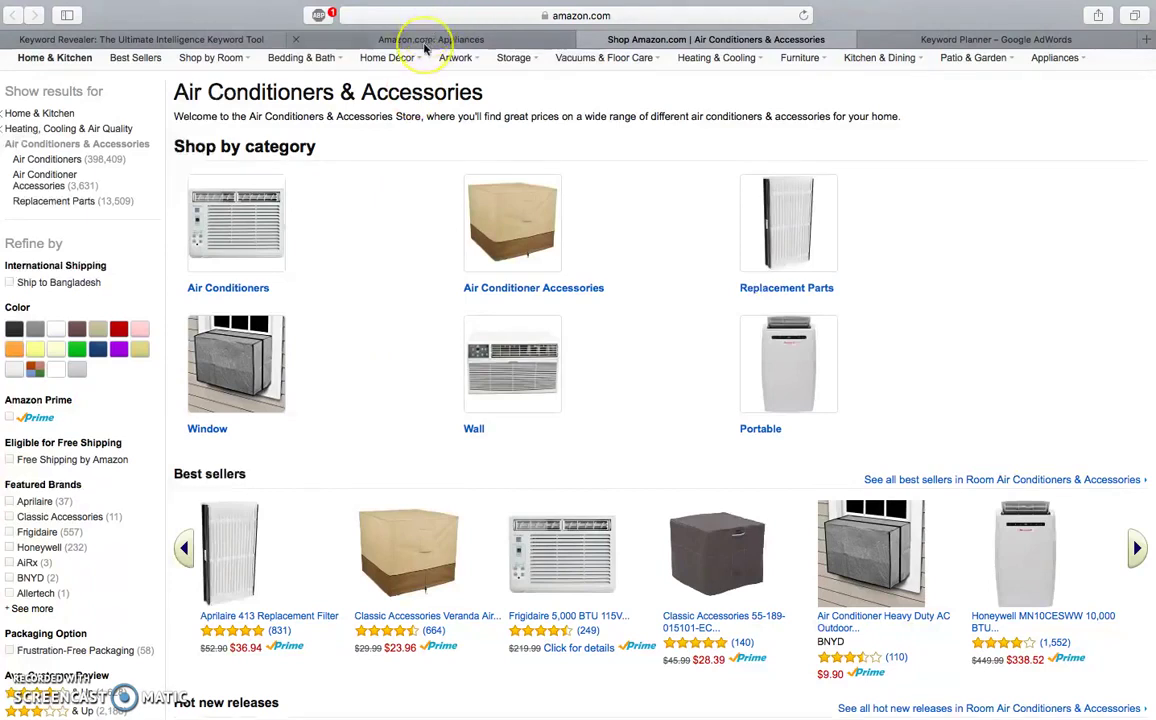
mouse_move(640, 712)
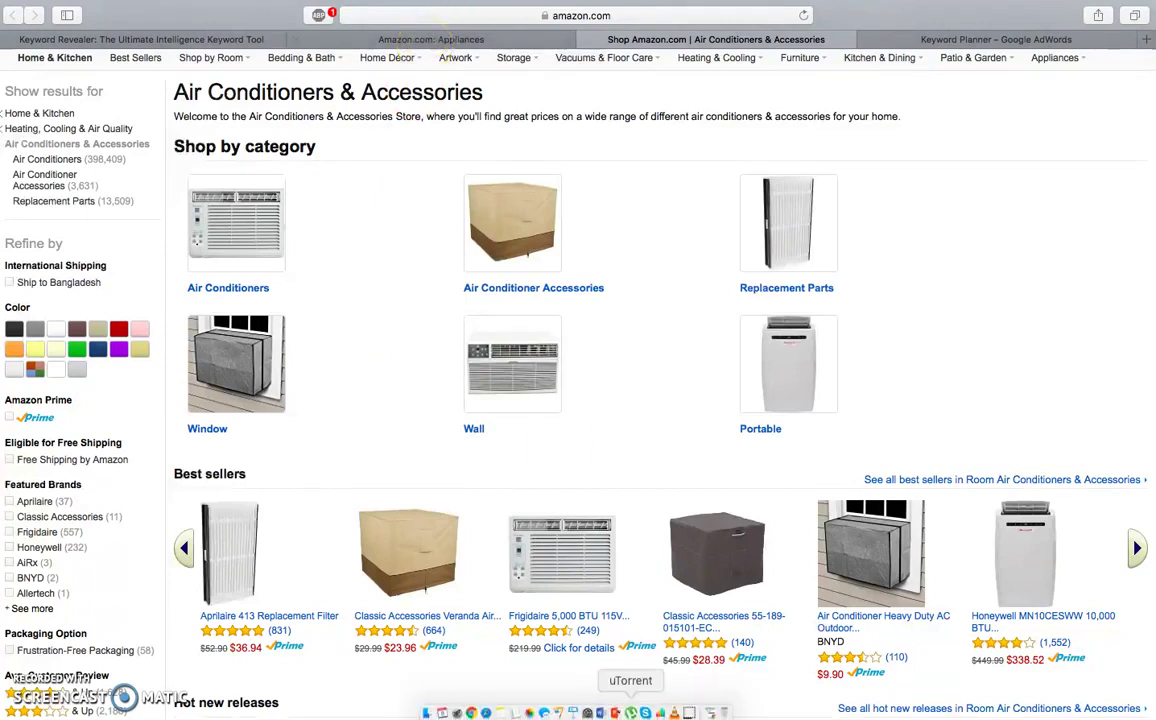
click(684, 713)
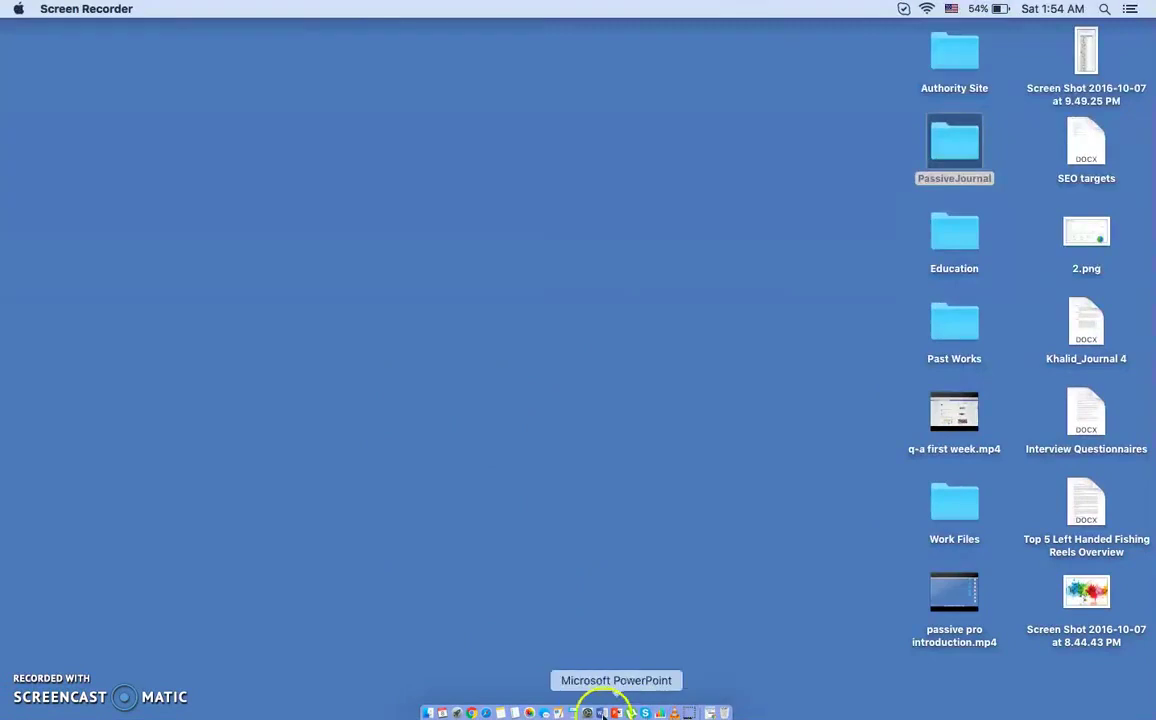
click(486, 713)
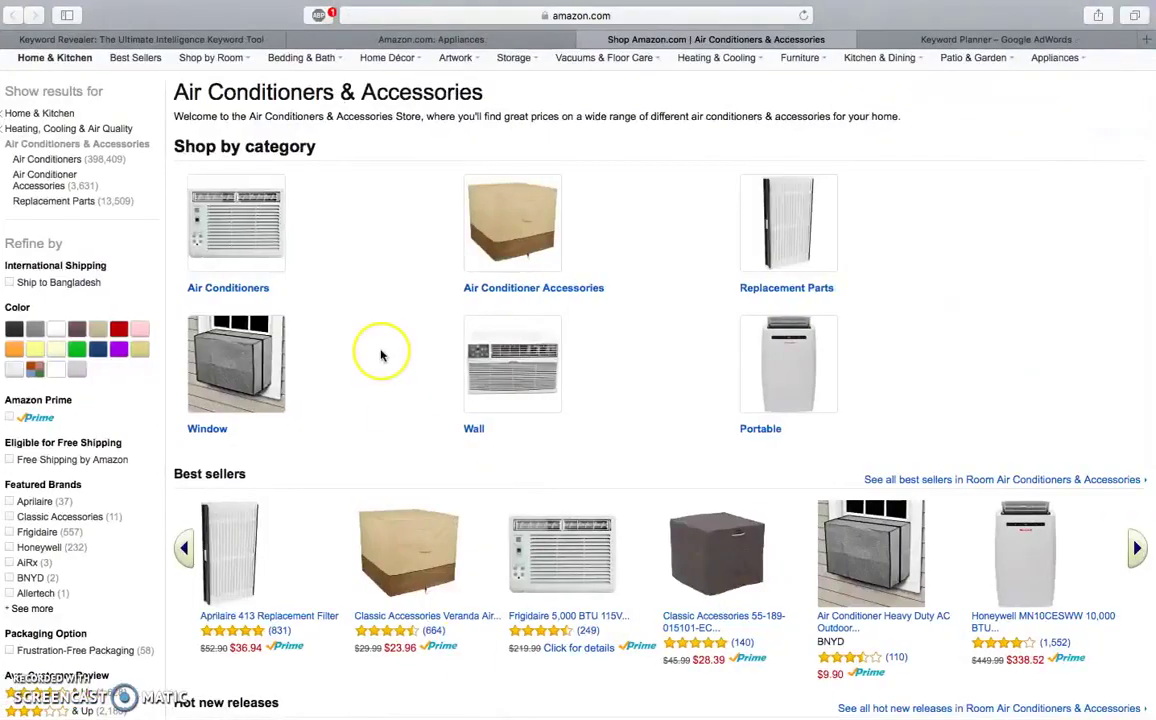
Step: Check the Appliances subcategory list again, then review the Air Conditioners & Accessories categories and best sellers for keyword ideas
scroll(381, 355, up, 3)
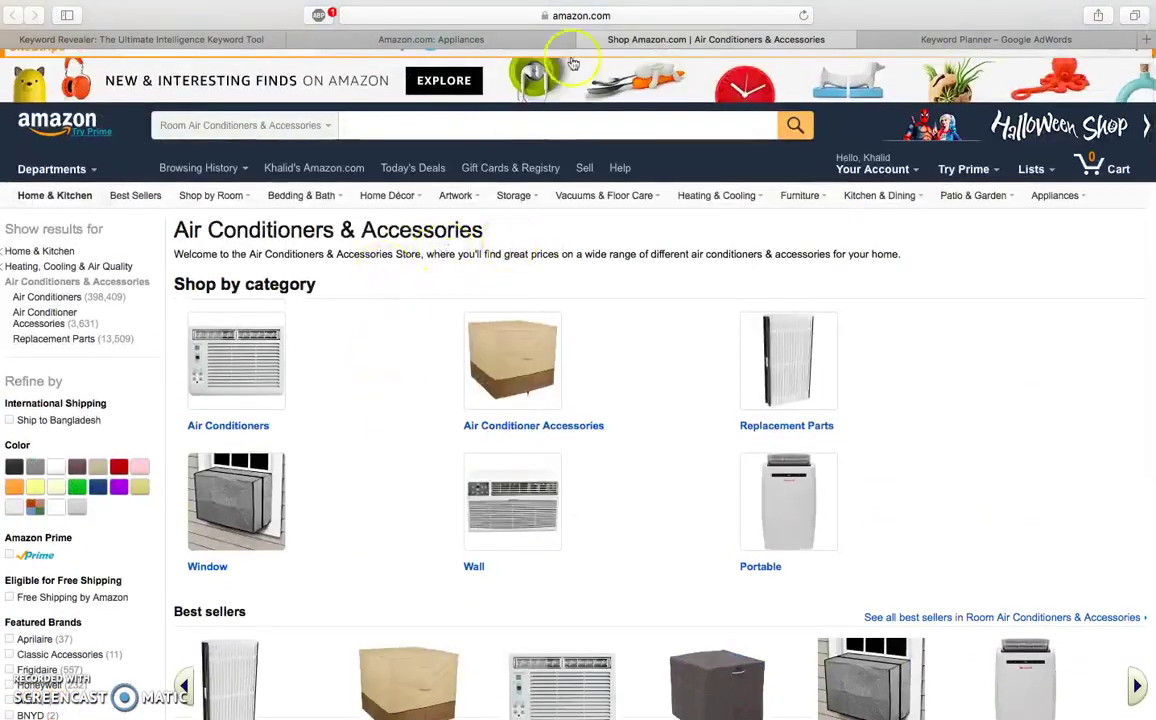
click(472, 39)
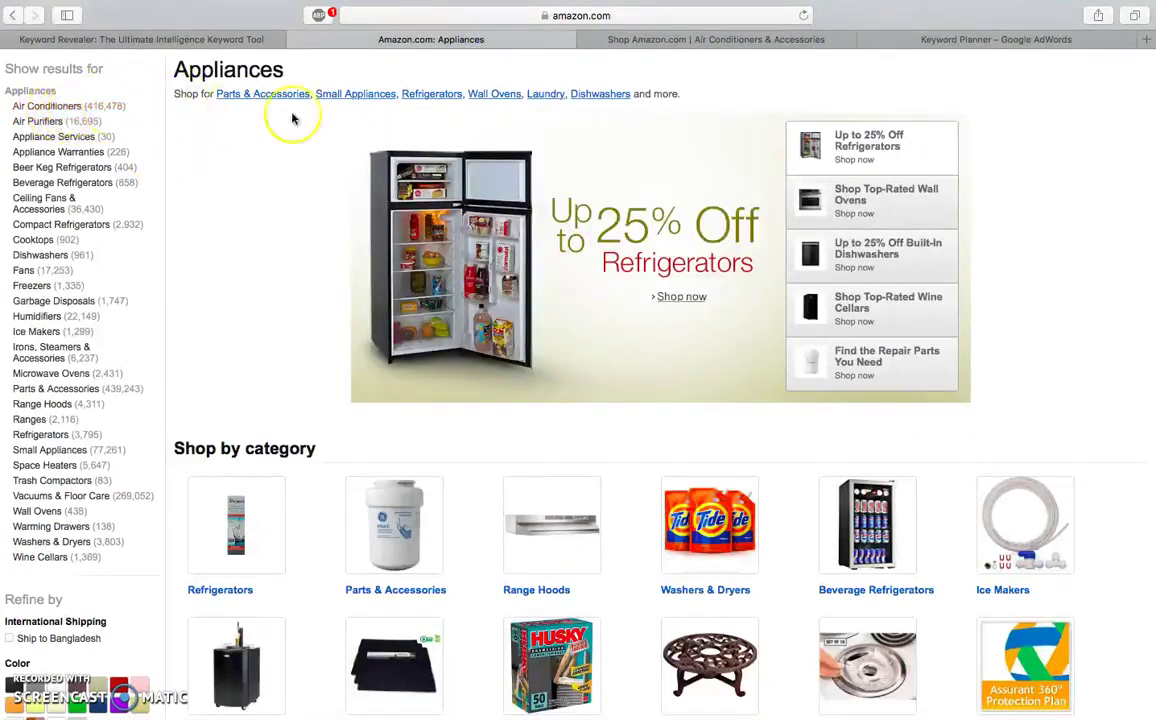
click(643, 41)
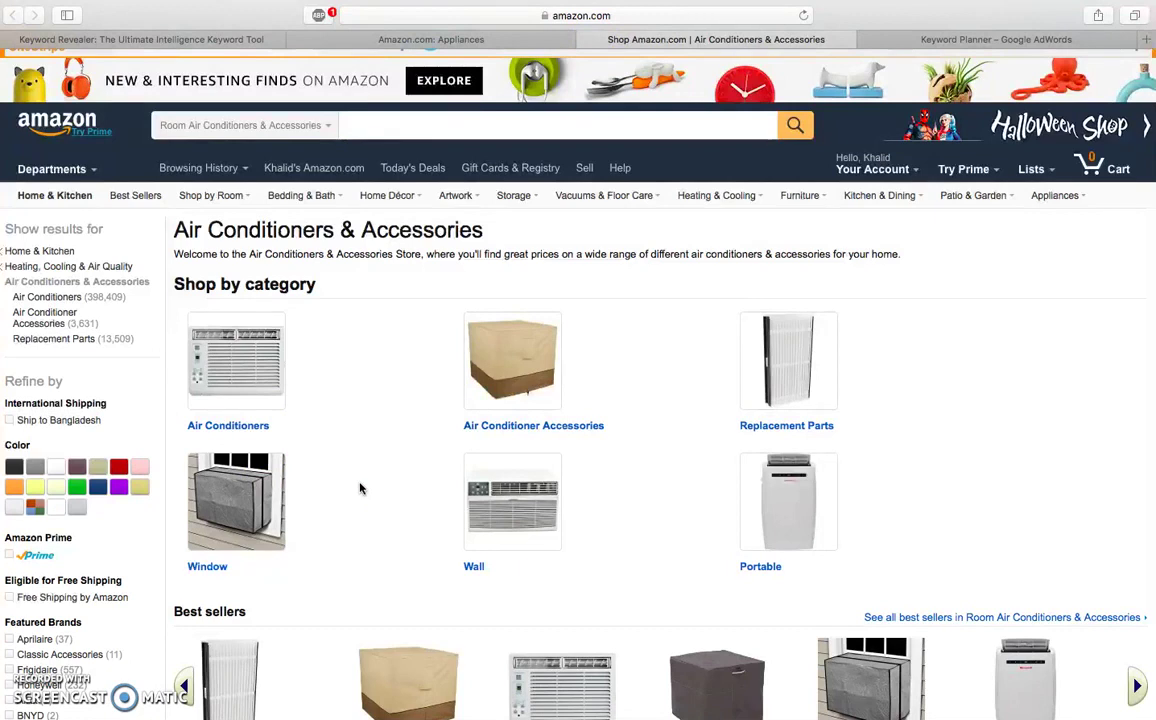
scroll(361, 488, down, 3)
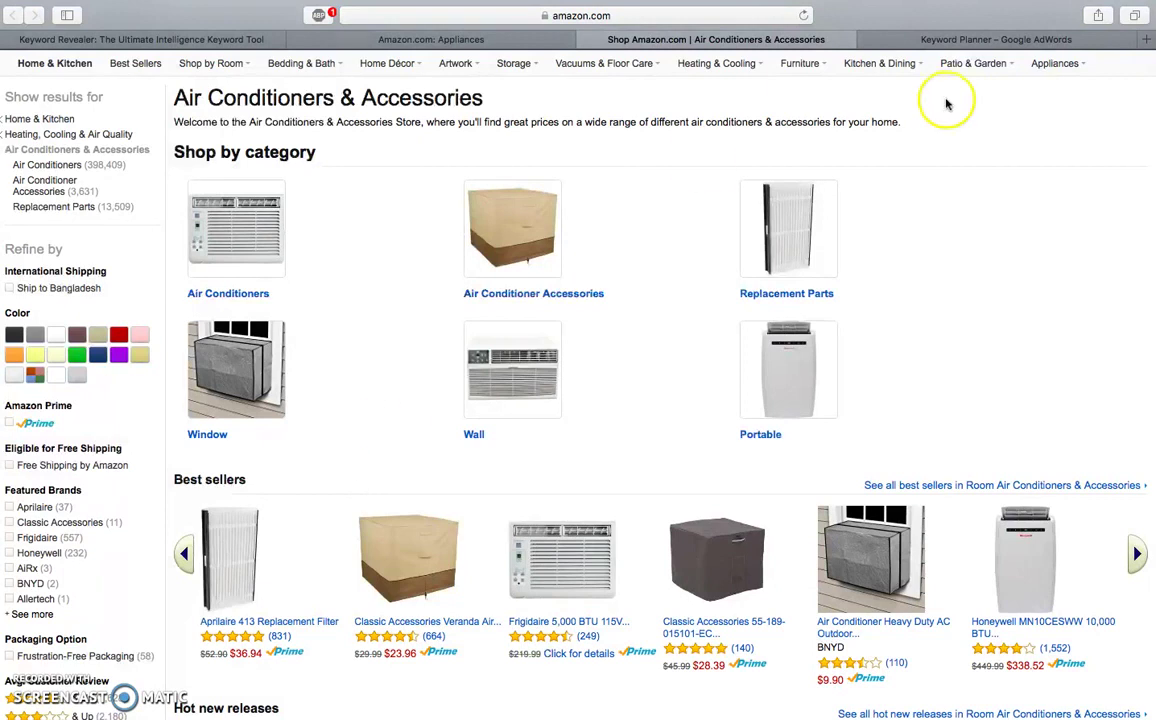
Step: Switch to Keyword Planner and enter "best air conditioner", "air conditioner reviews" and "air conditioners to buy" on separate lines as the product or service
click(924, 39)
click(258, 268)
text(best air conditione)
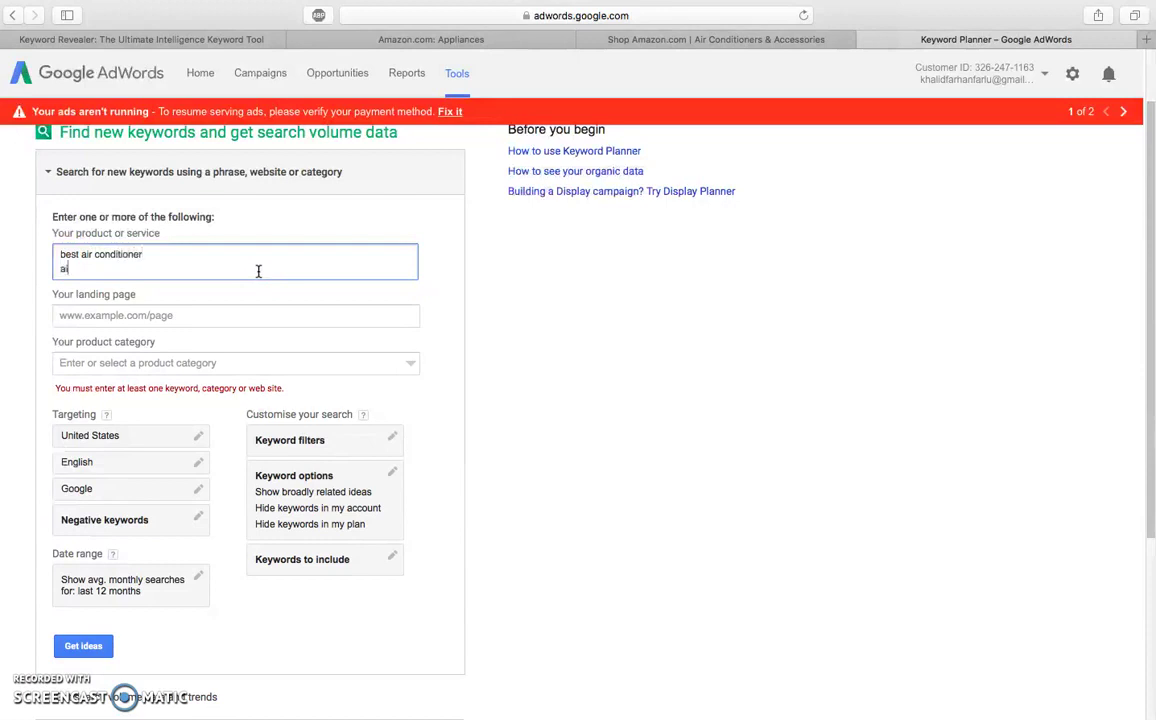
text(reviews)
key(Return)
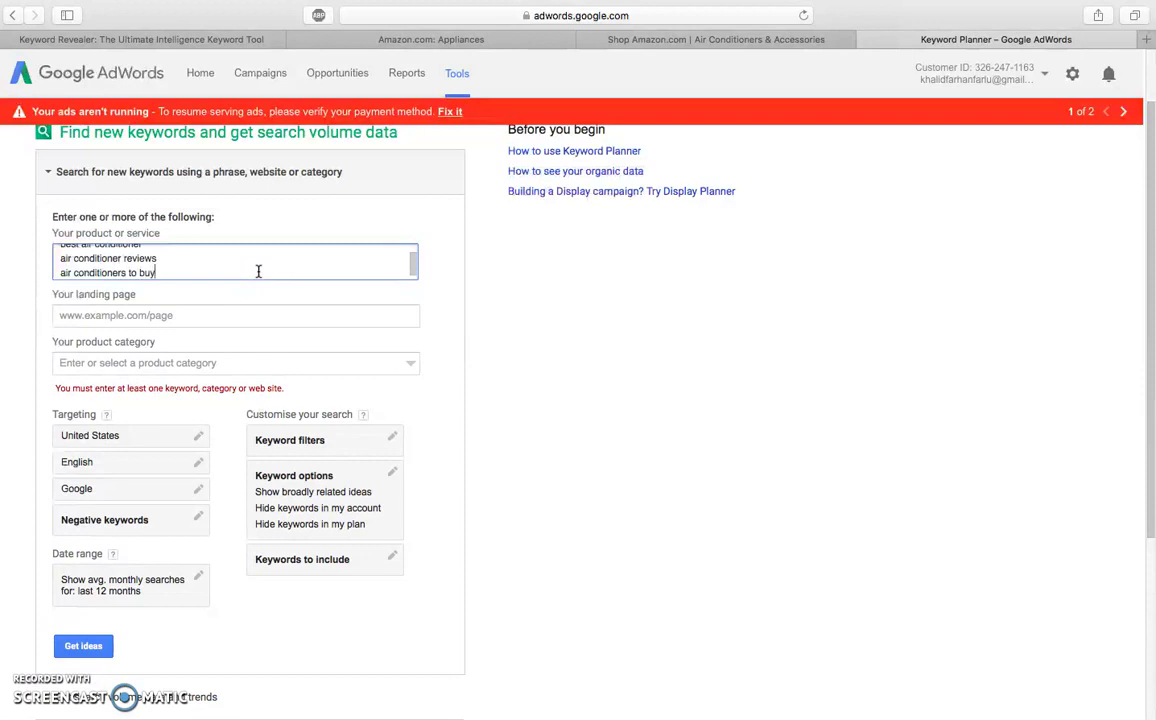
Step: Remove "air conditioners to buy" from the product or service list and get keyword ideas for the two remaining phrases
key(BackSpace)
key(BackSpace)
key(BackSpace)
key(BackSpace)
key(BackSpace)
key(BackSpace)
key(BackSpace)
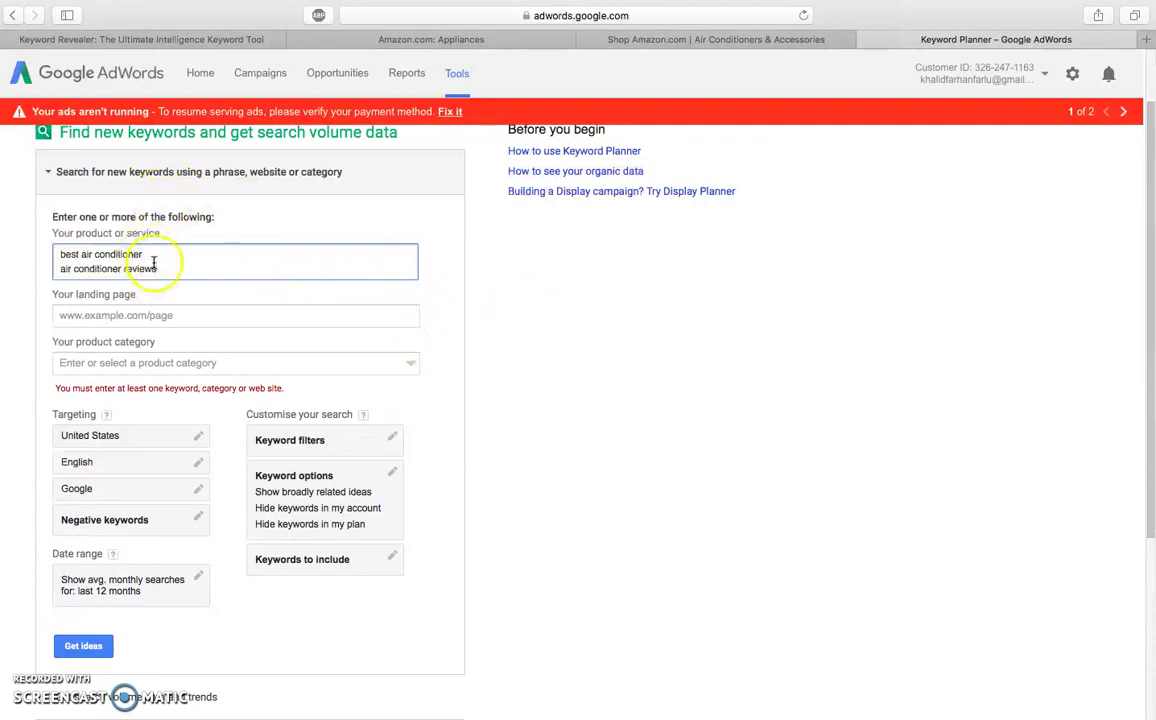
click(440, 38)
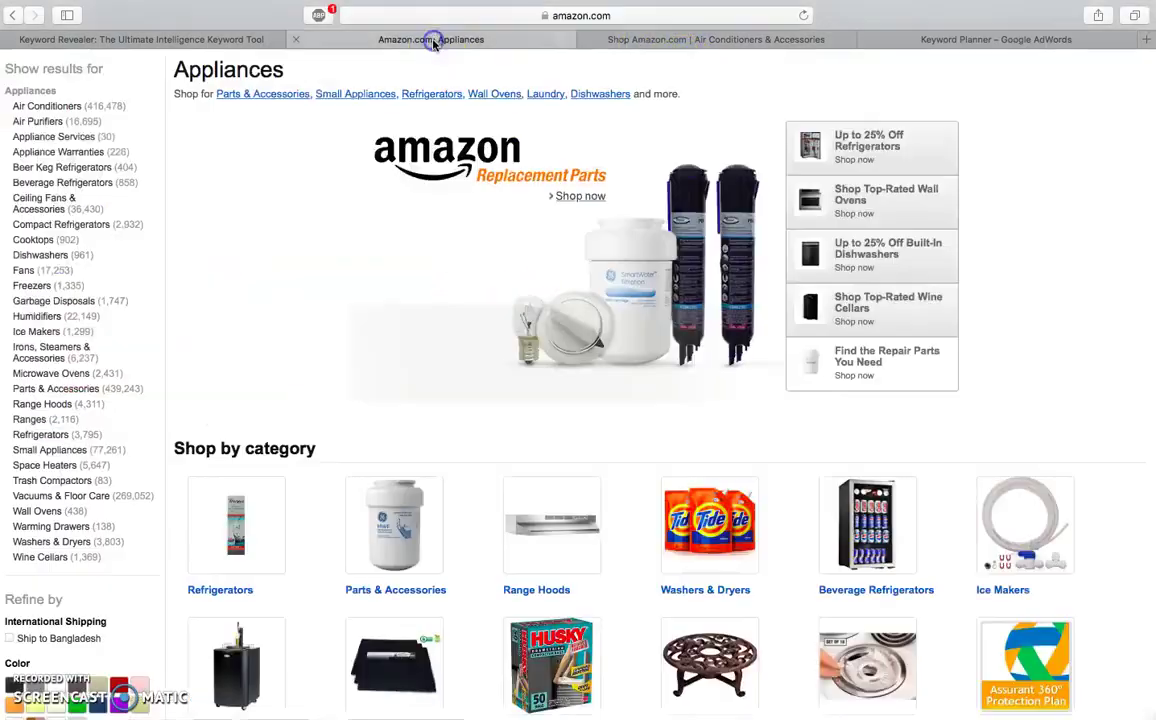
click(684, 39)
click(960, 39)
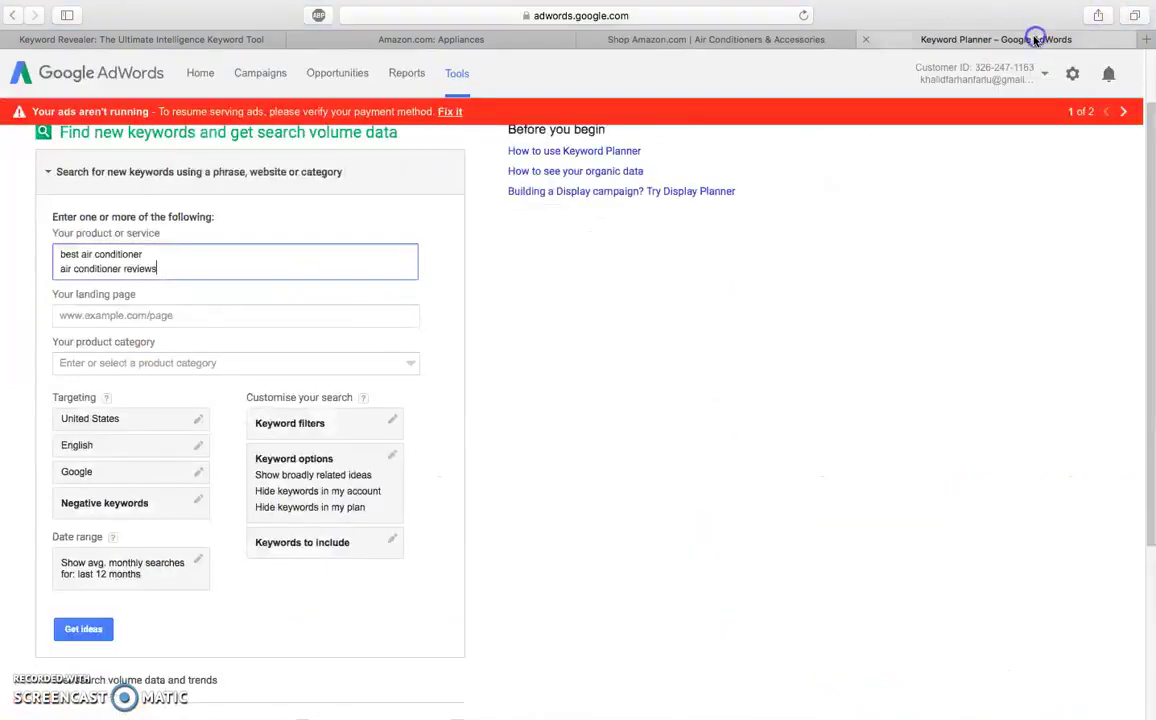
click(94, 634)
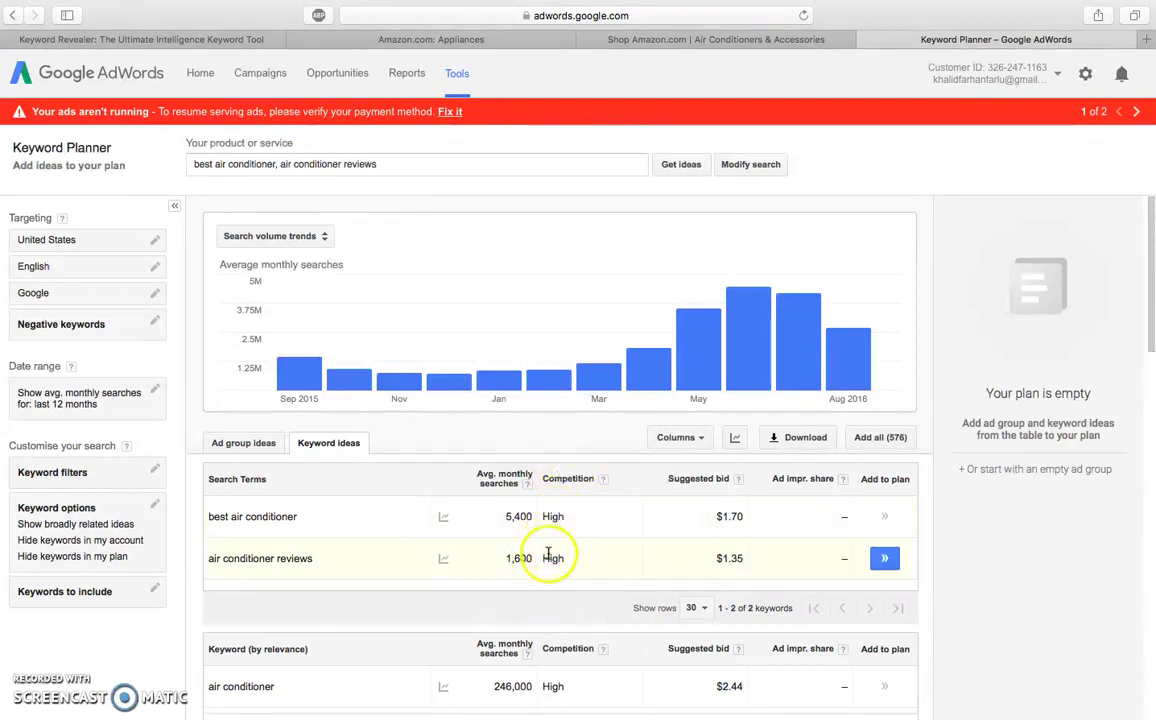
Step: Copy "air conditioner reviews" from the Keyword Planner search terms and enter it as the keyword in Keyword Revealer
scroll(546, 545, down, 3)
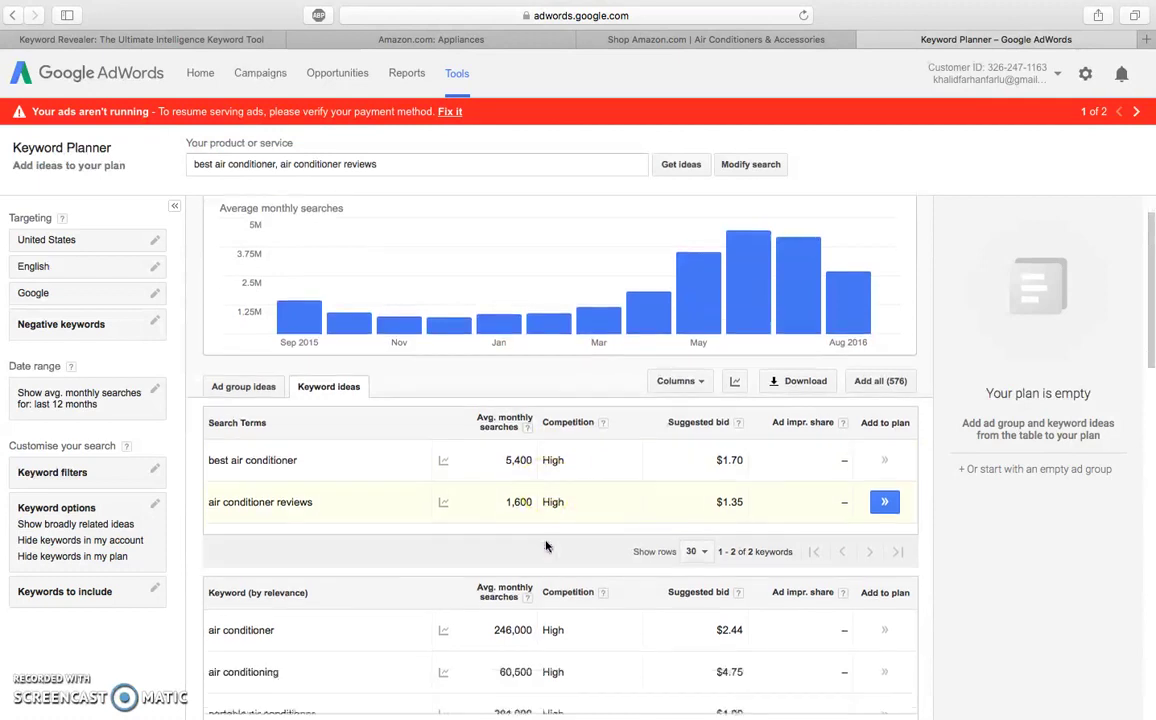
scroll(546, 545, up, 2)
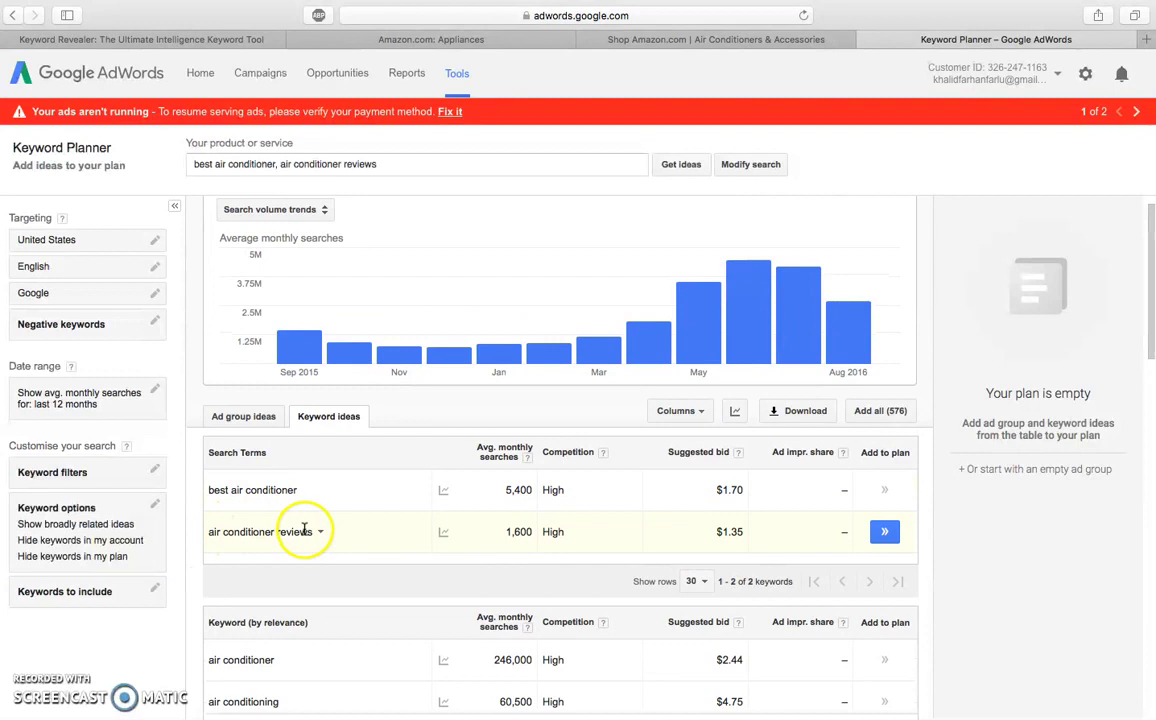
click(207, 533)
drag(225, 532, 305, 532)
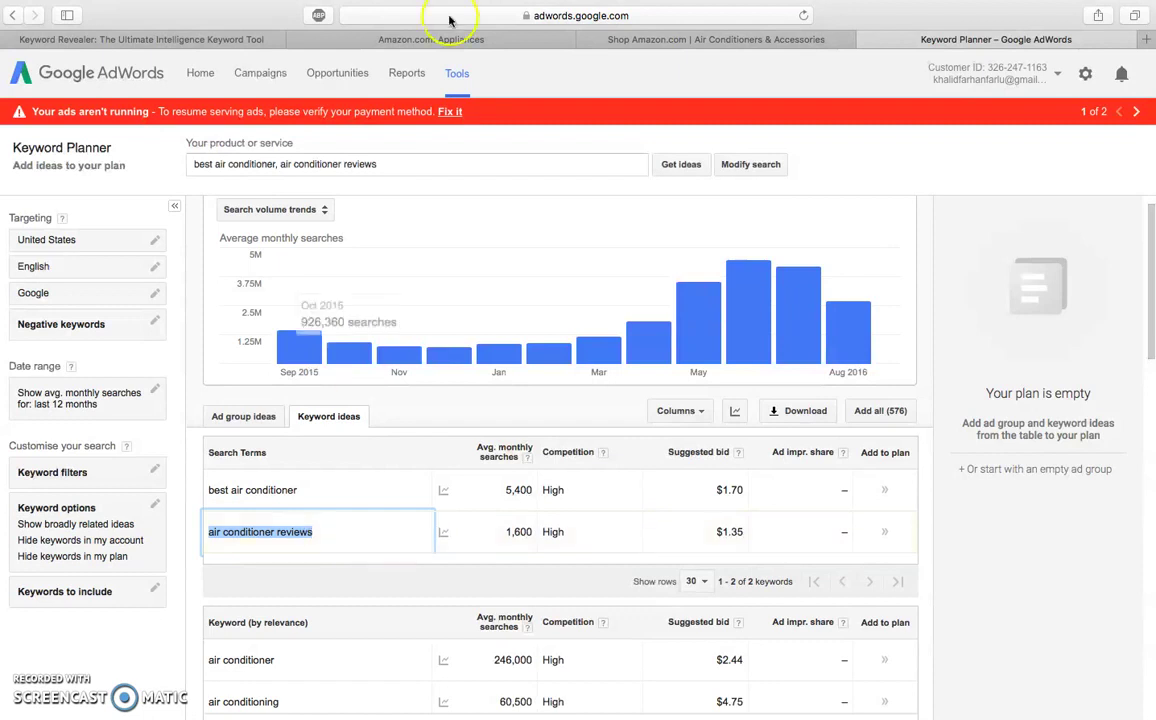
click(238, 44)
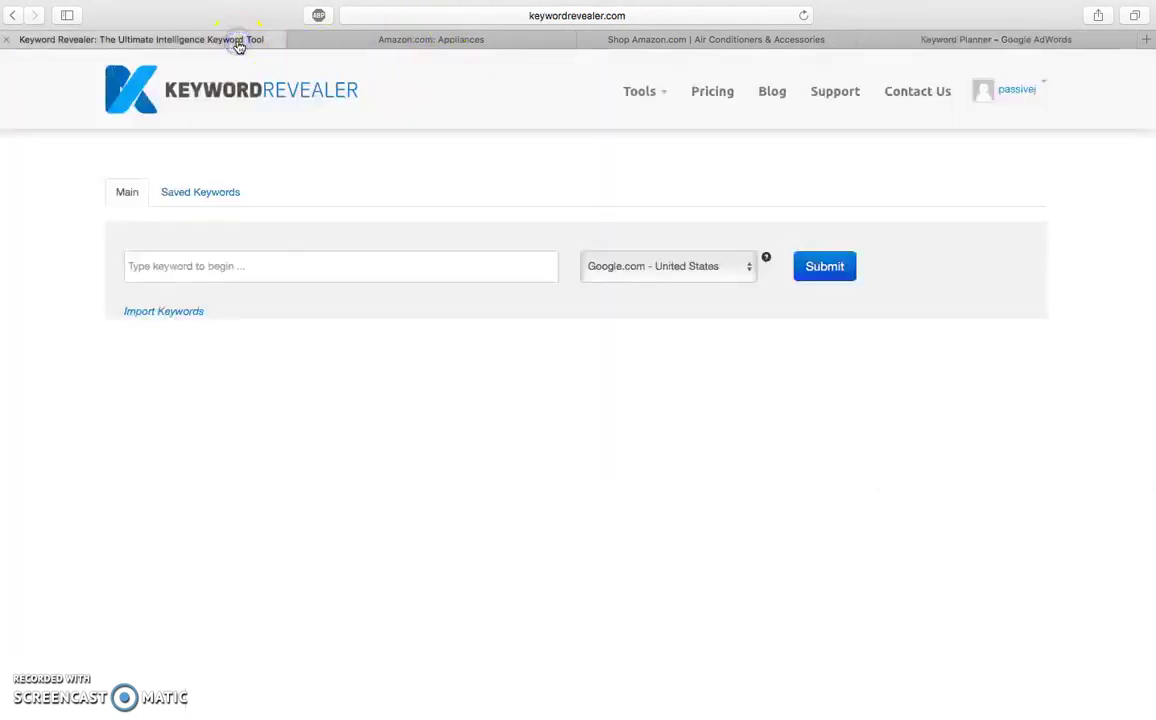
click(380, 256)
text(air conditioner reviews)
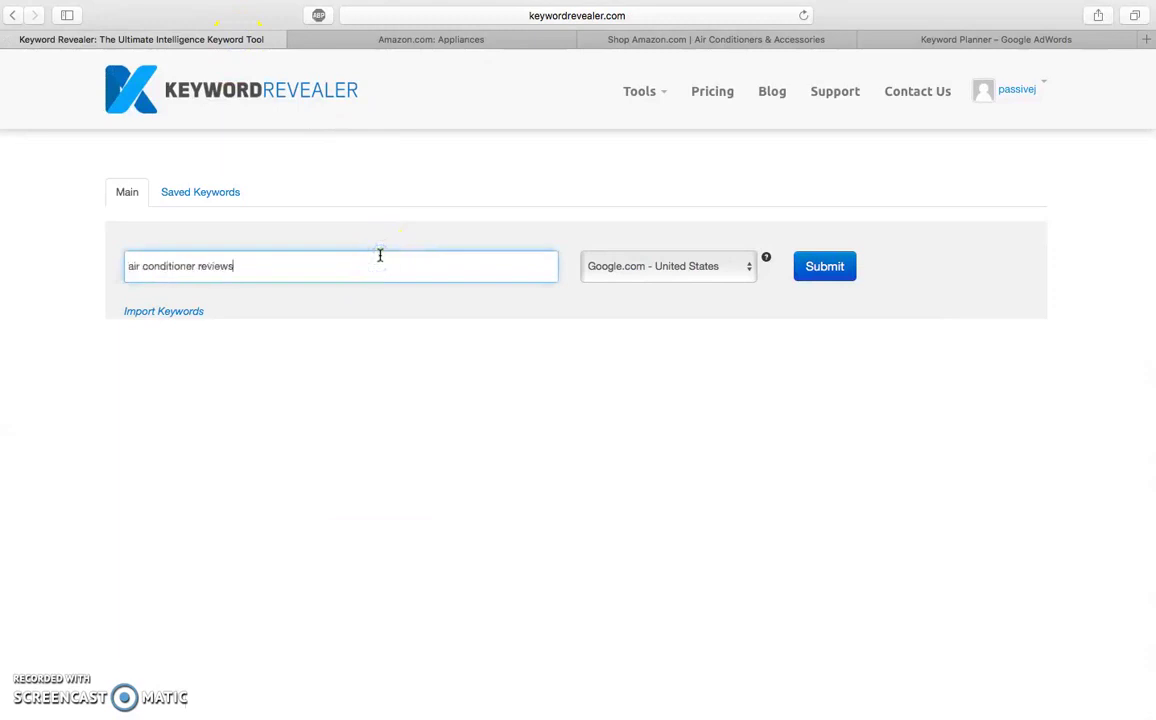
Step: Keep Google.com - United States as the search location and submit the keyword
click(681, 268)
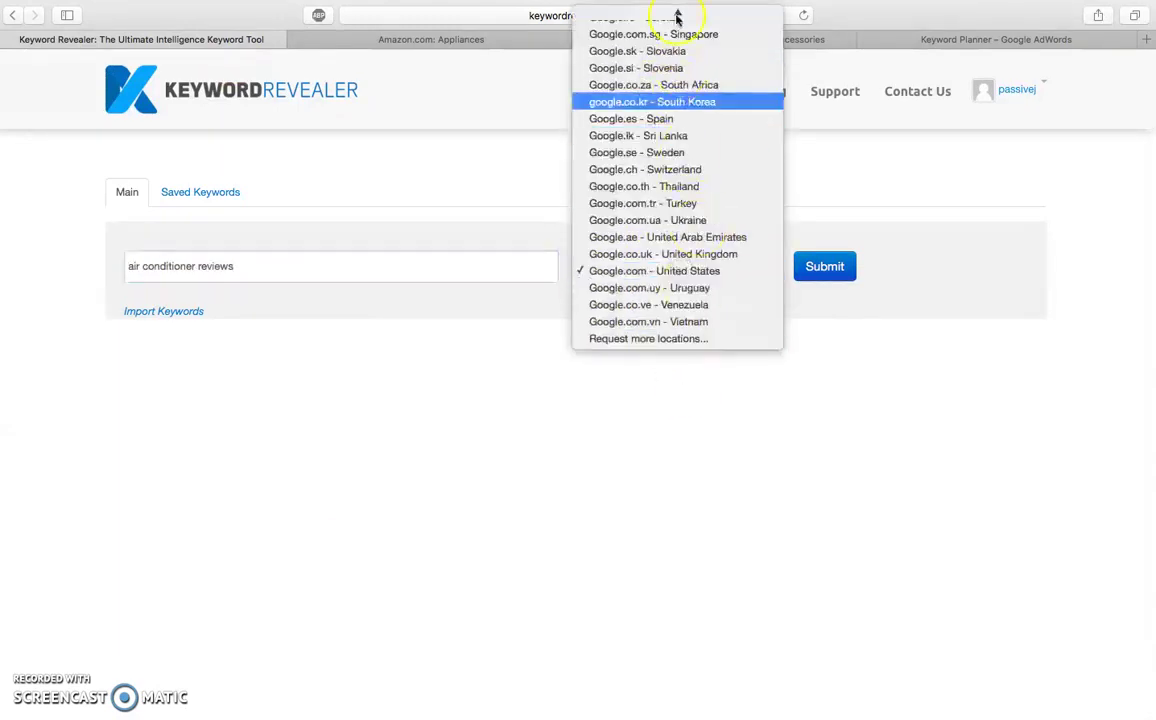
click(710, 301)
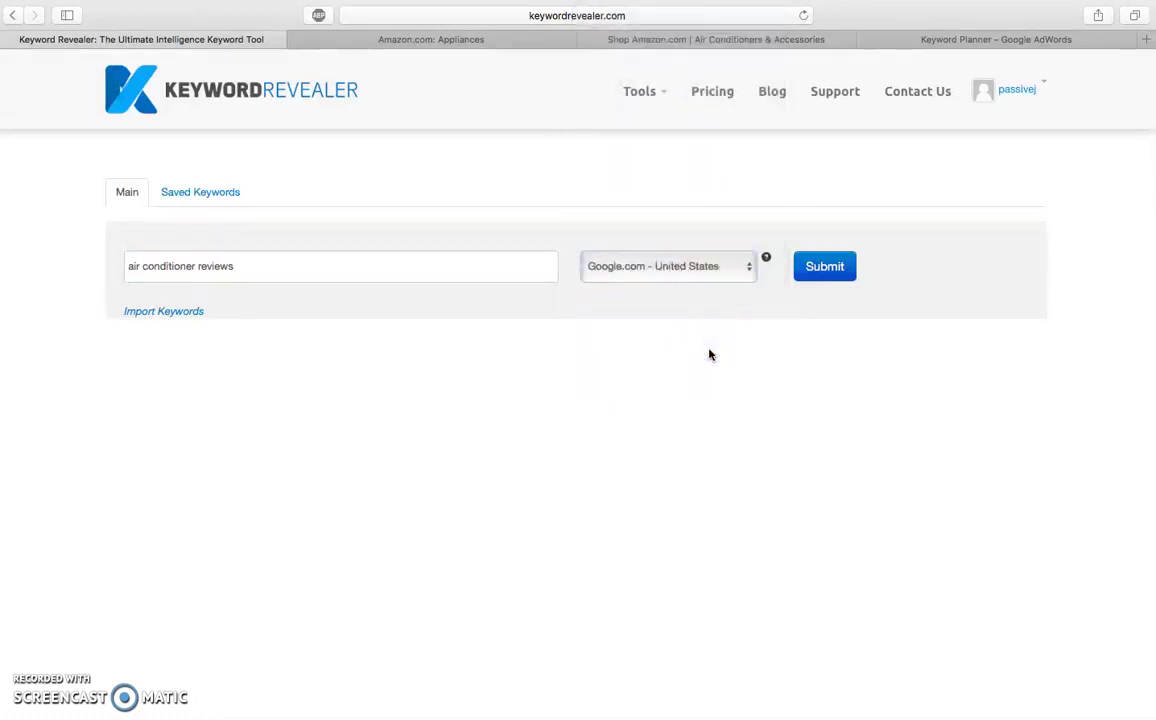
click(824, 272)
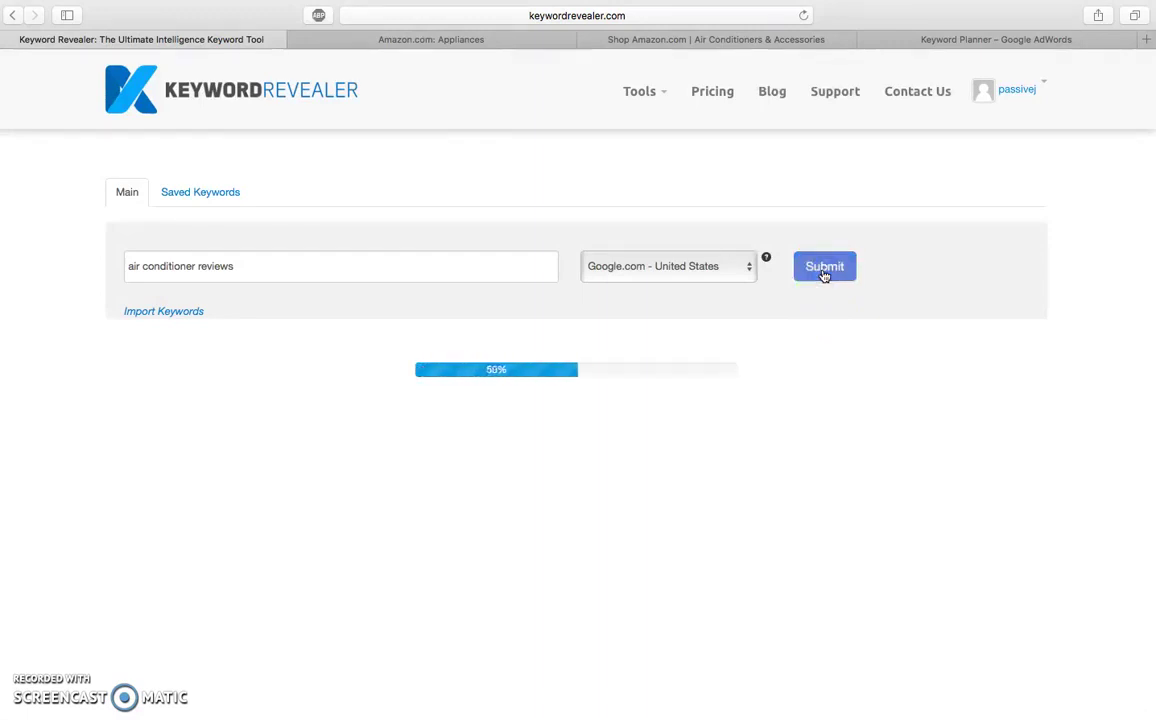
click(470, 38)
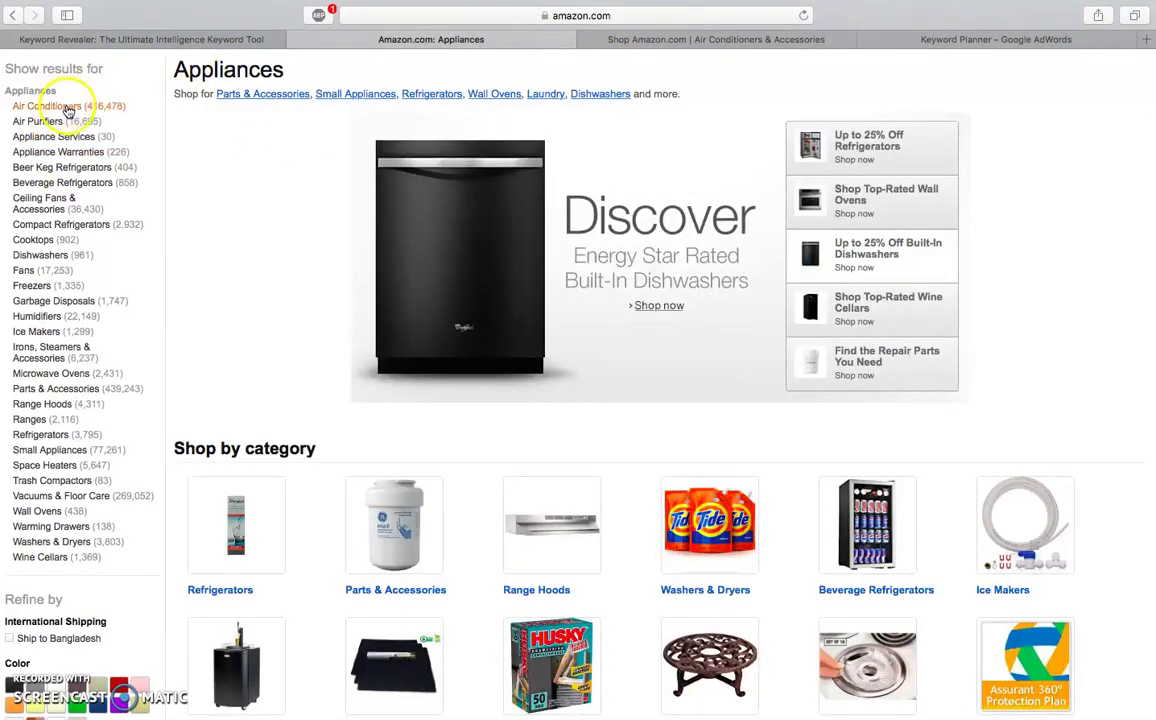
click(168, 38)
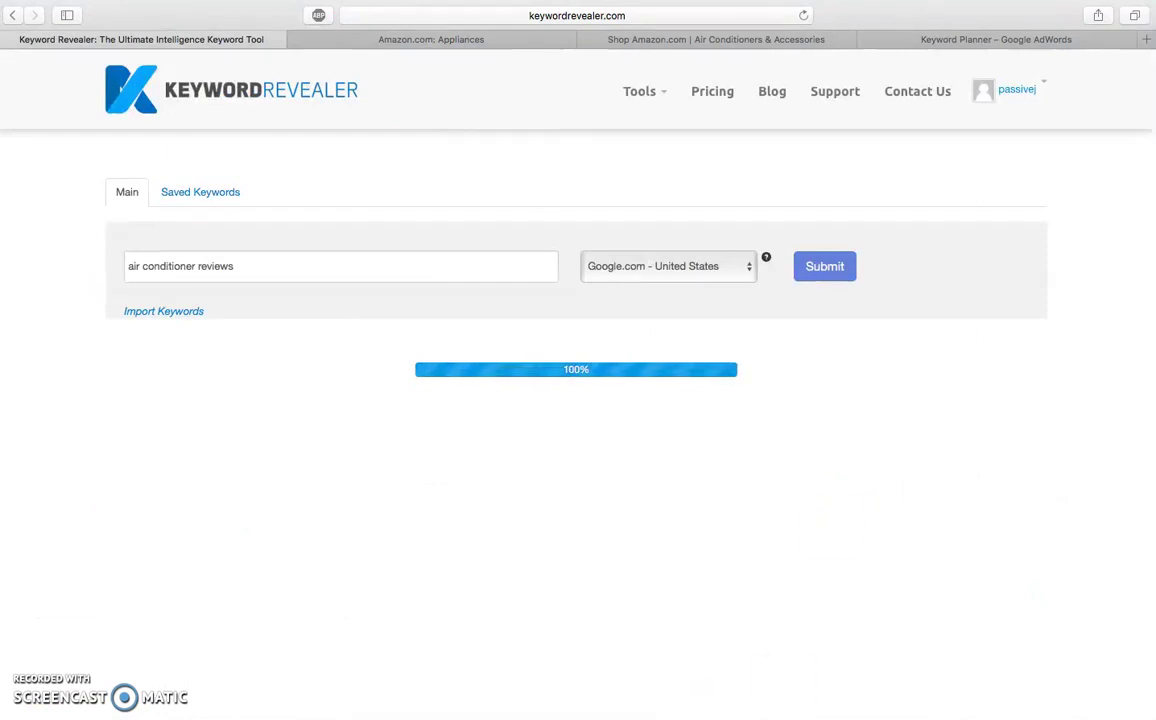
click(687, 713)
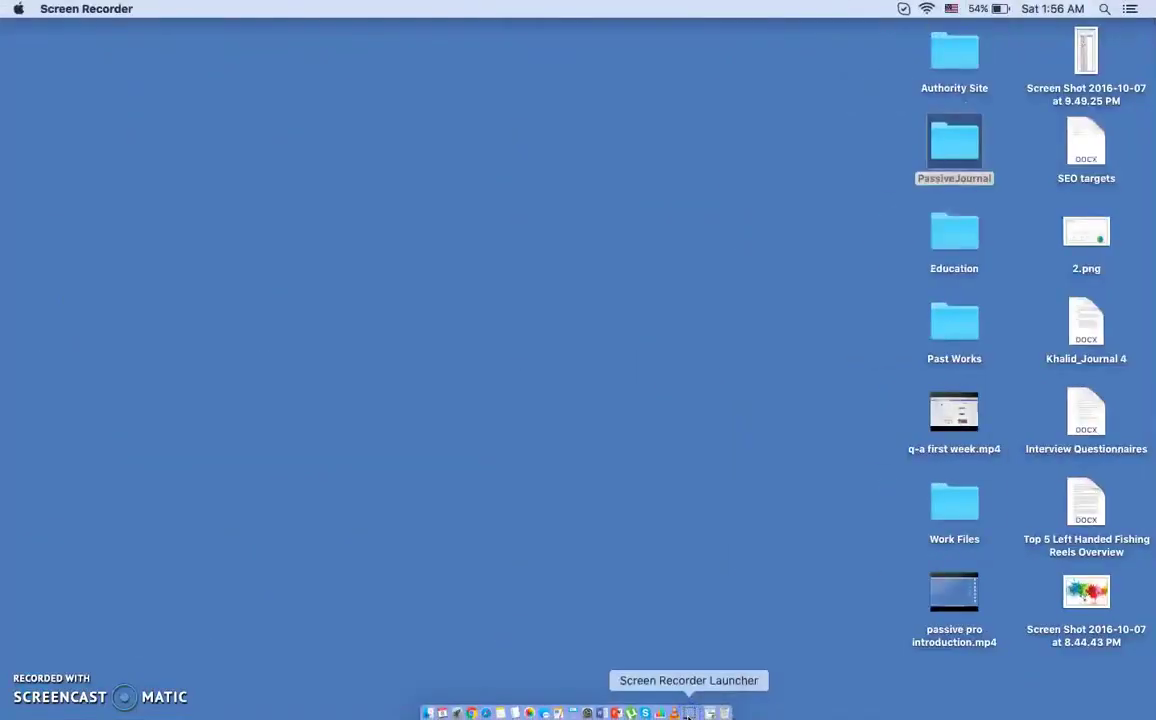
click(486, 713)
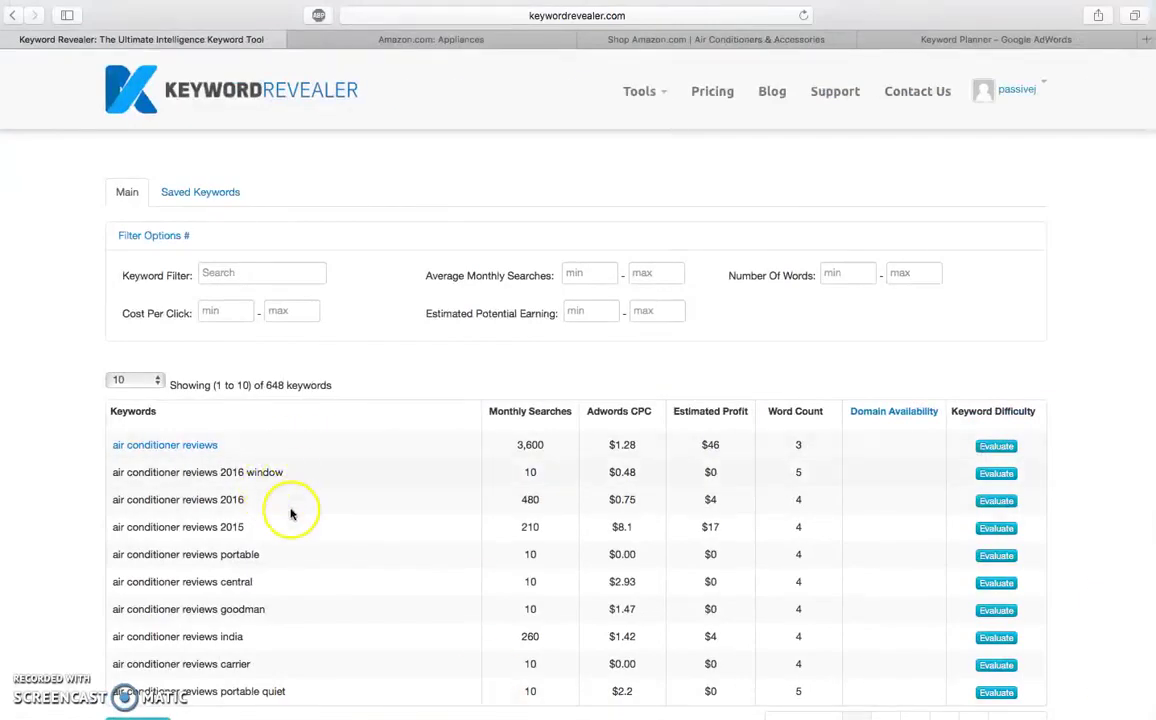
Step: Evaluate the keyword difficulty of "air conditioner reviews" from the keyword results
scroll(289, 483, down, 2)
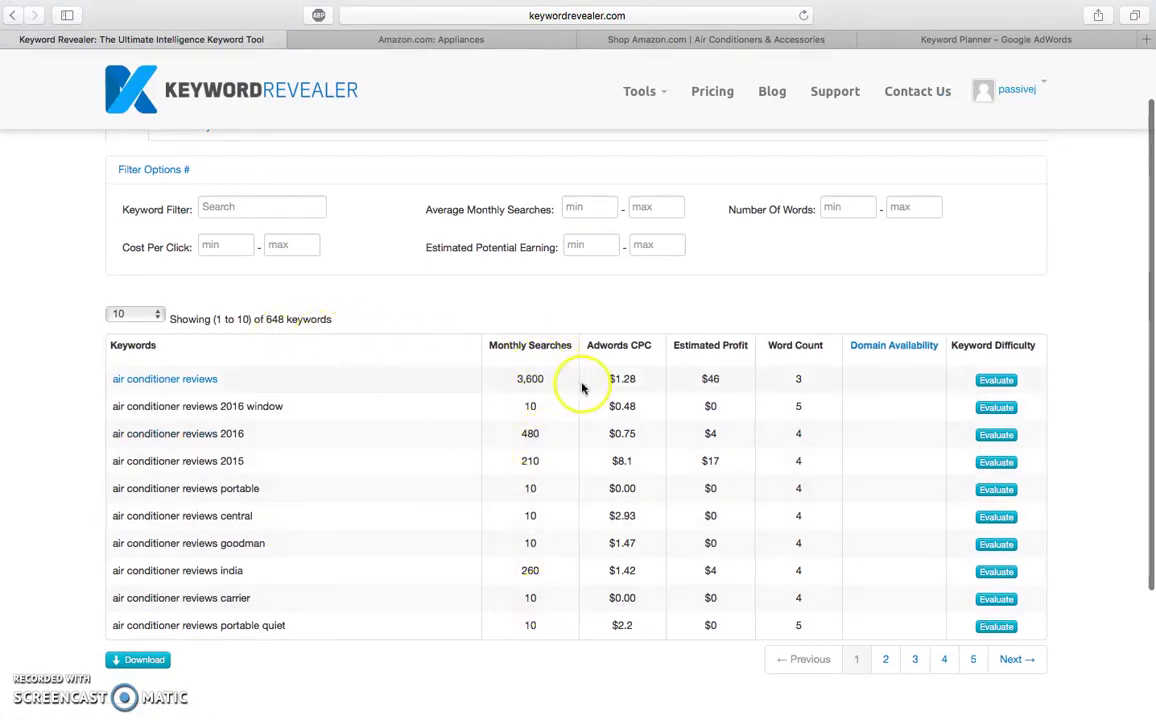
click(995, 384)
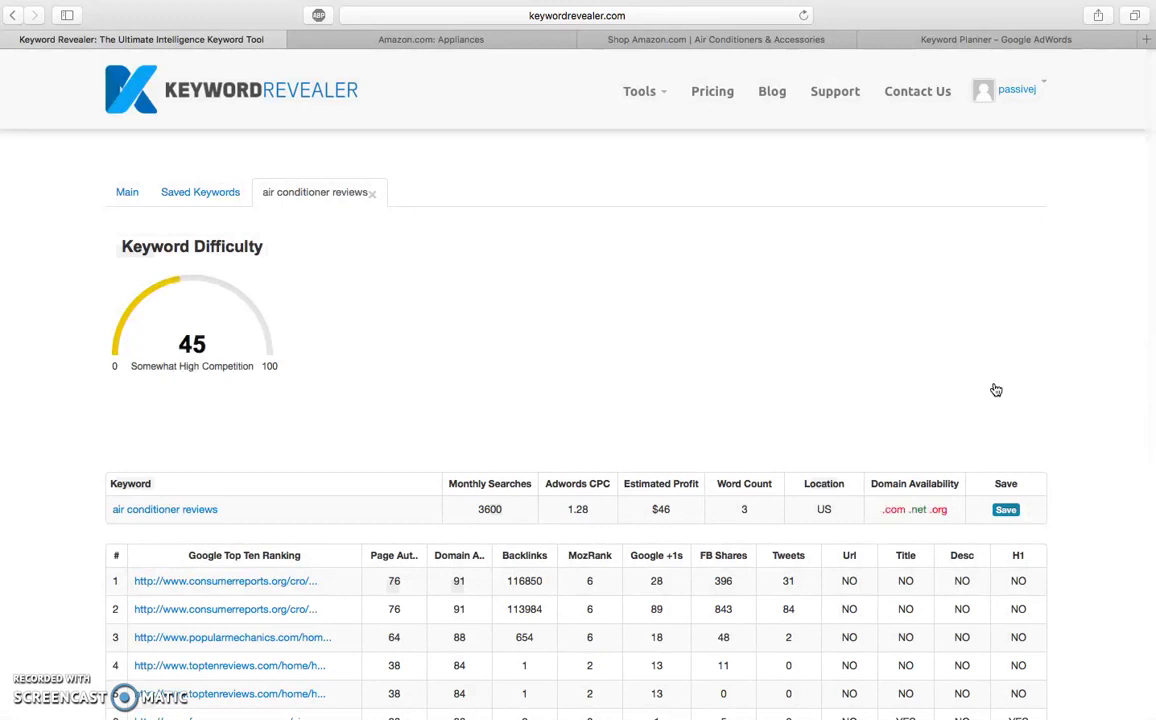
Step: Examine the keyword difficulty score, the interest-over-time chart and the Google top ten ranking for "air conditioner reviews"
scroll(996, 390, down, 5)
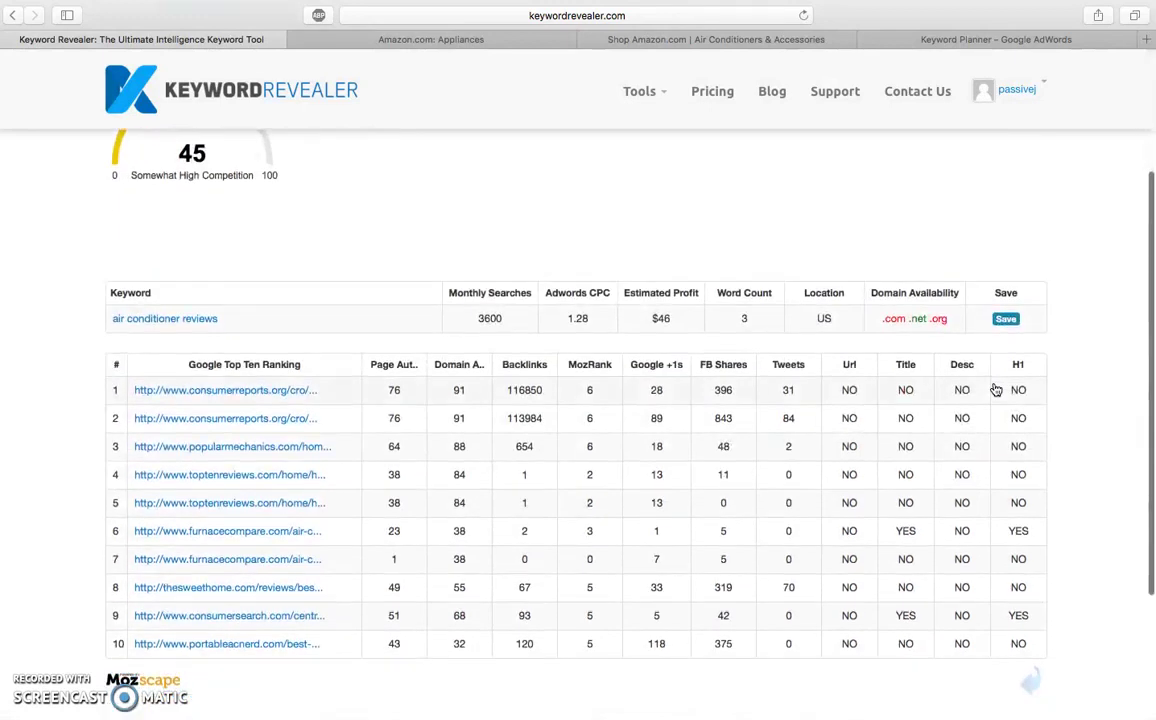
scroll(402, 325, up, 1)
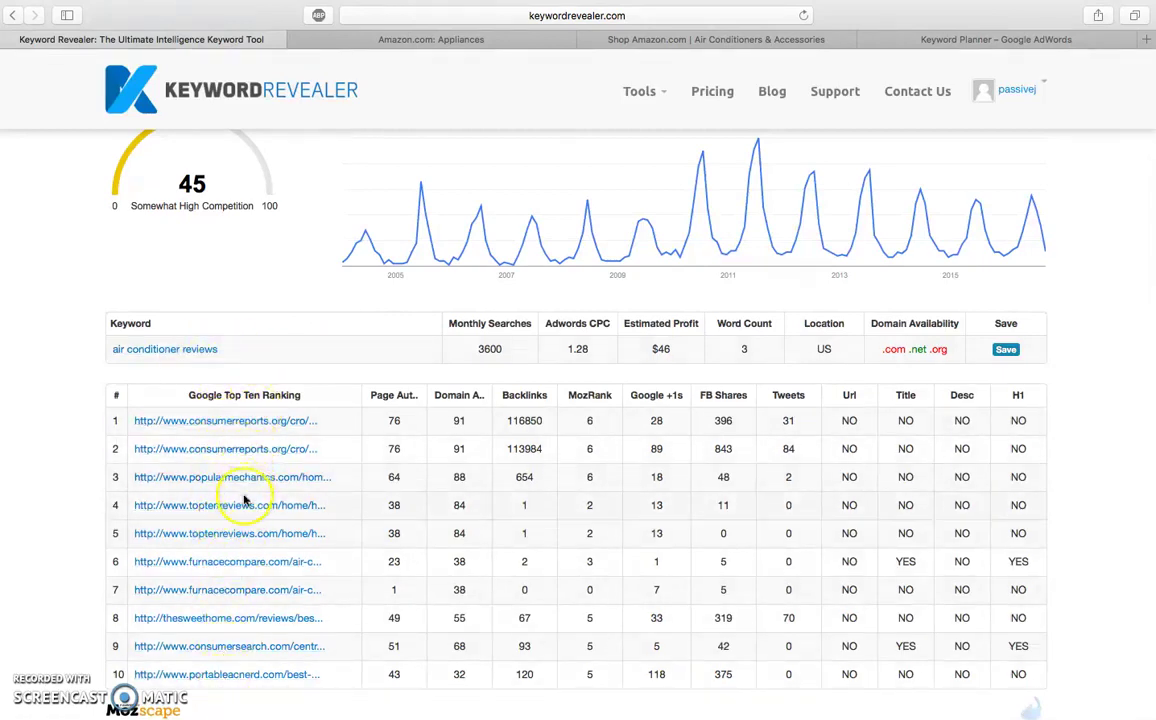
scroll(229, 660, up, 2)
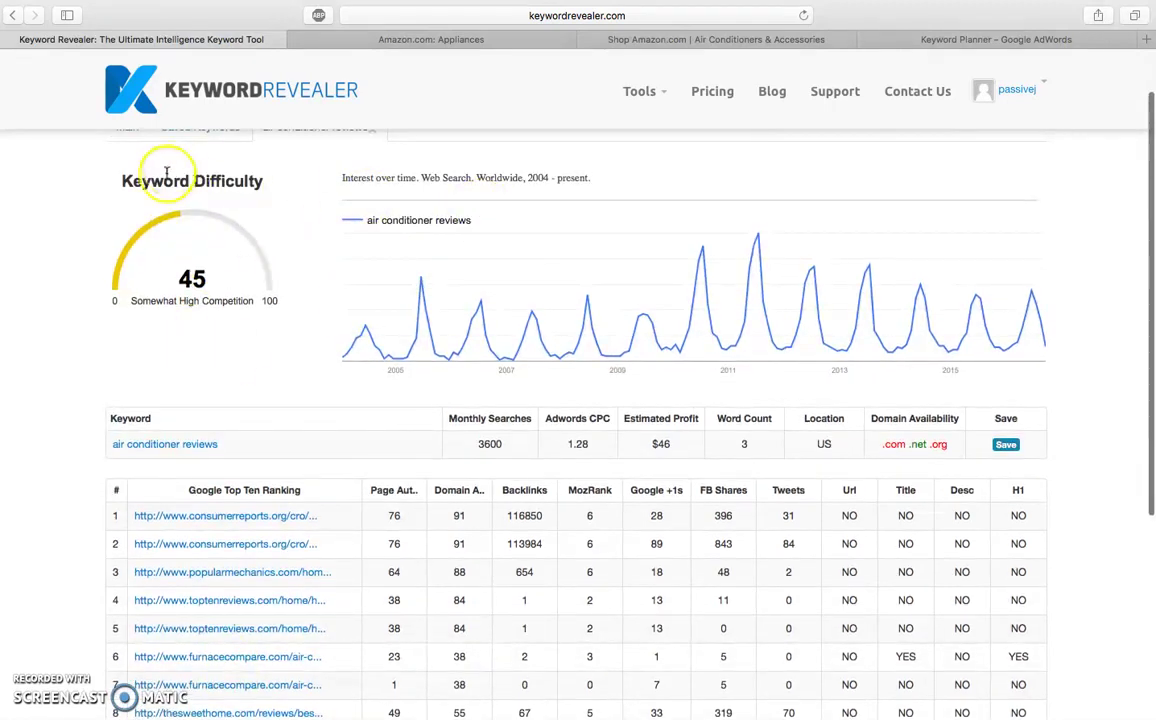
scroll(186, 290, down, 2)
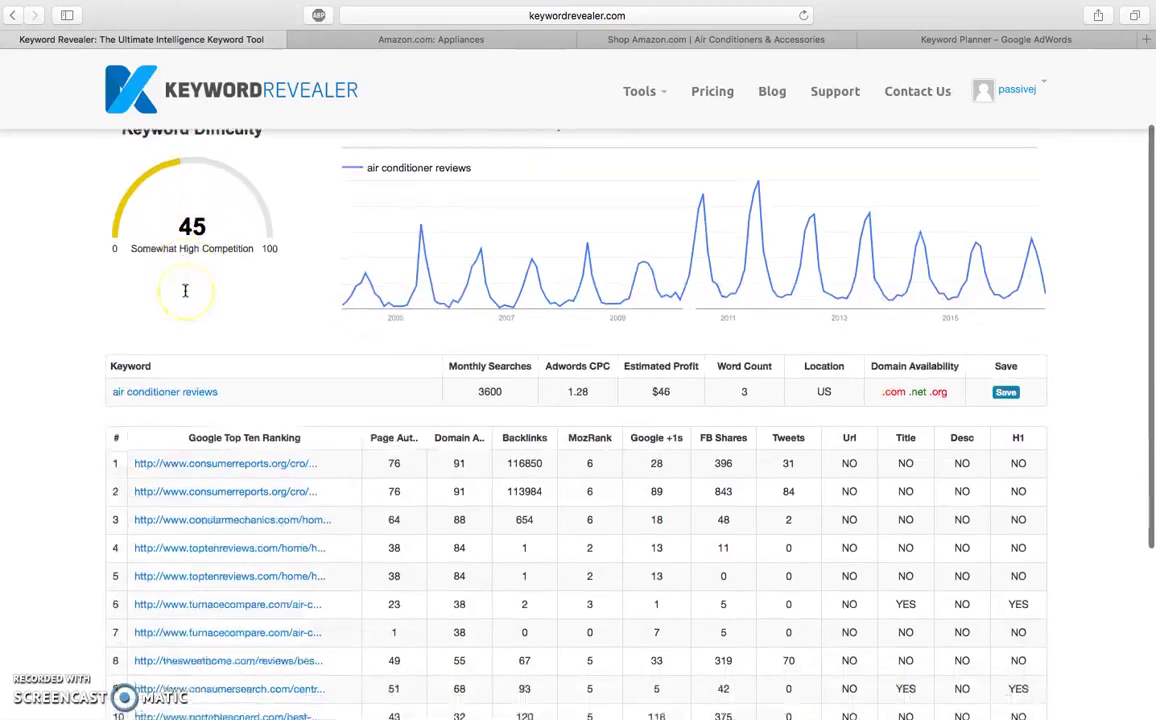
scroll(258, 289, up, 1)
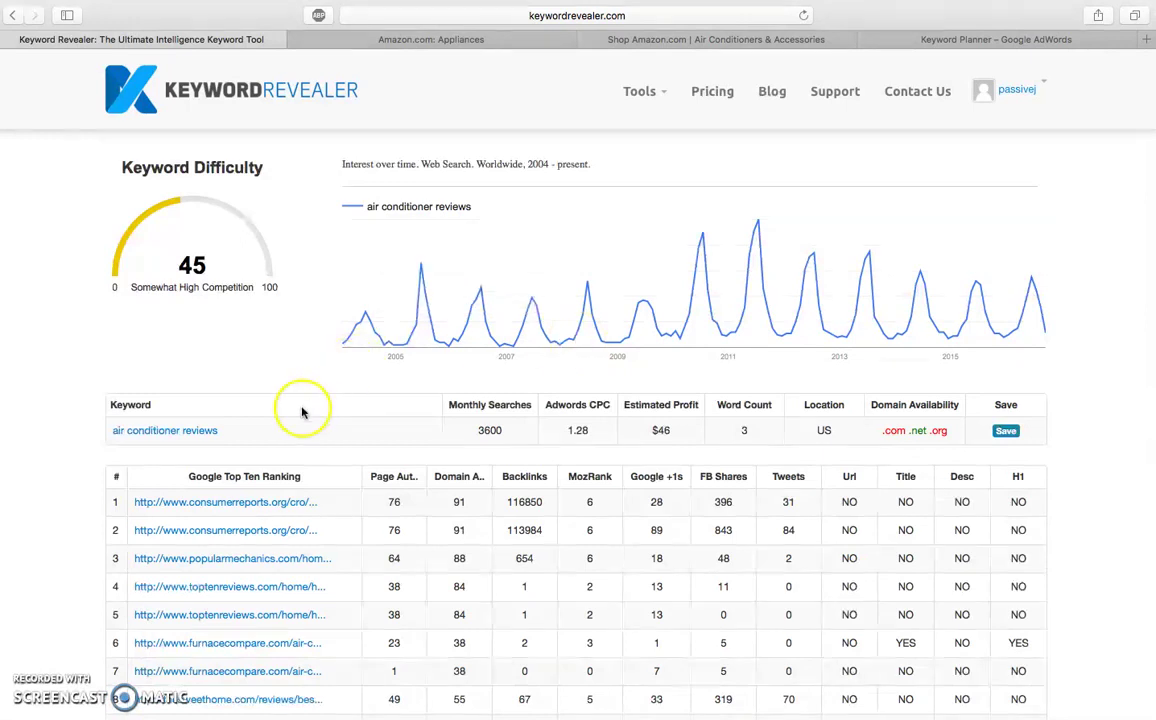
mouse_move(178, 265)
mouse_down()
mouse_move(207, 267)
mouse_move(178, 240)
mouse_up()
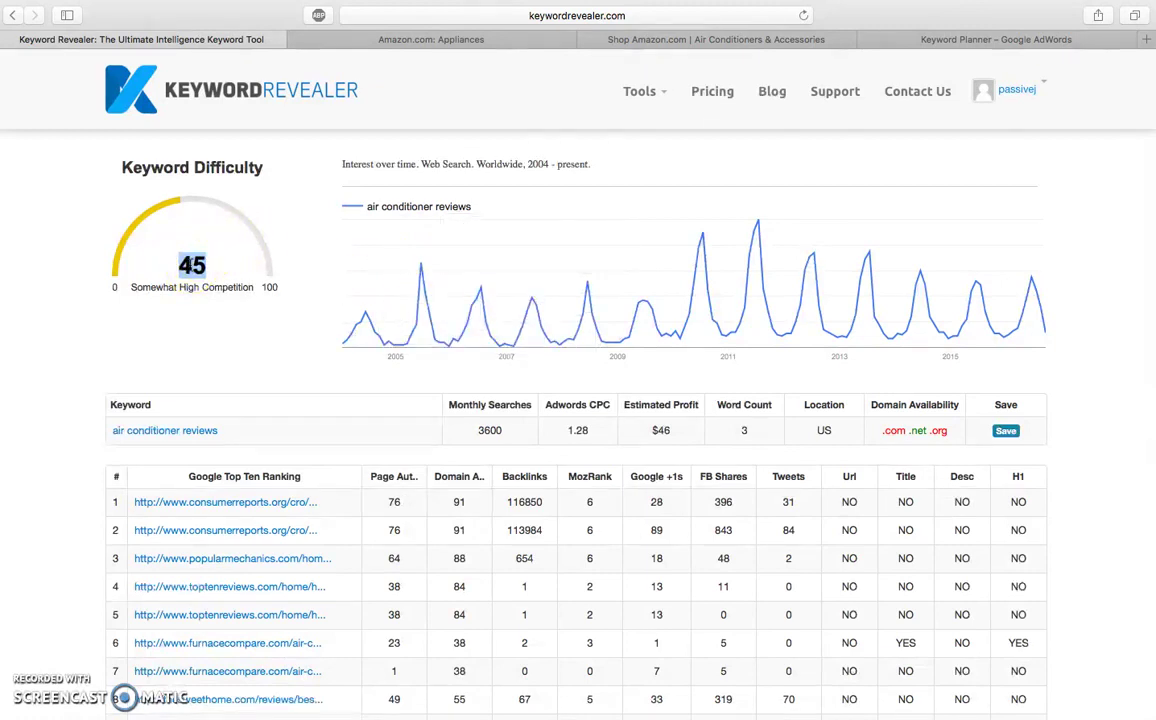
scroll(189, 265, down, 3)
scroll(189, 265, down, 3)
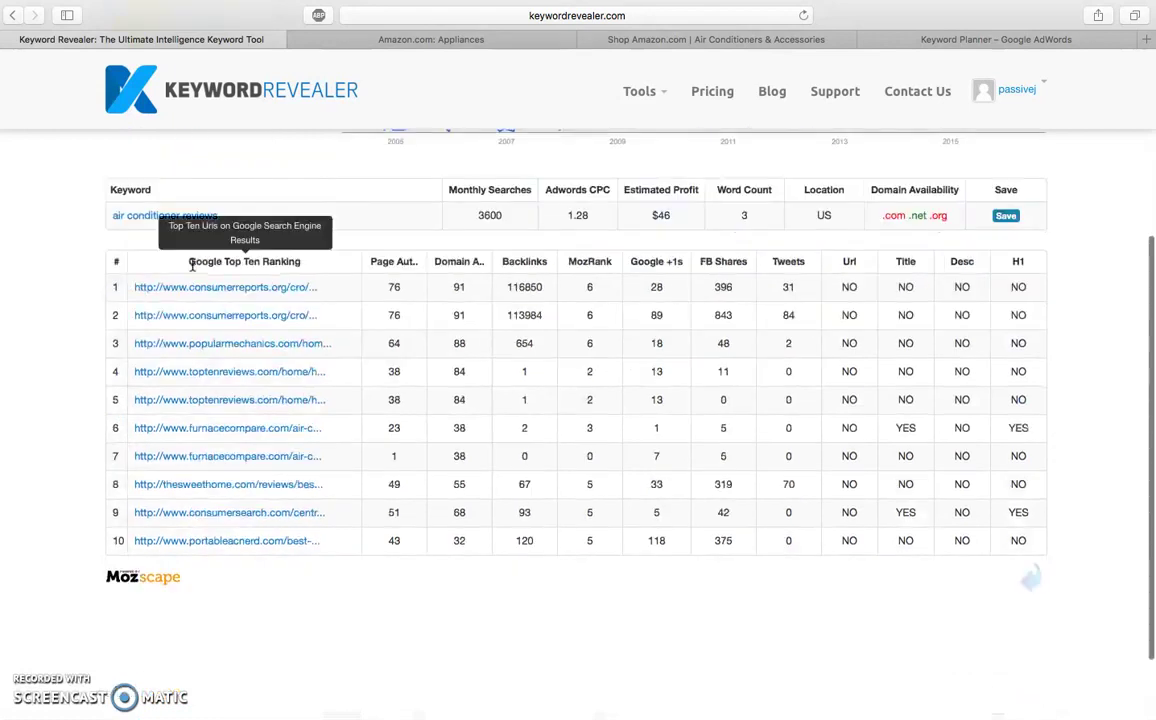
scroll(405, 270, up, 2)
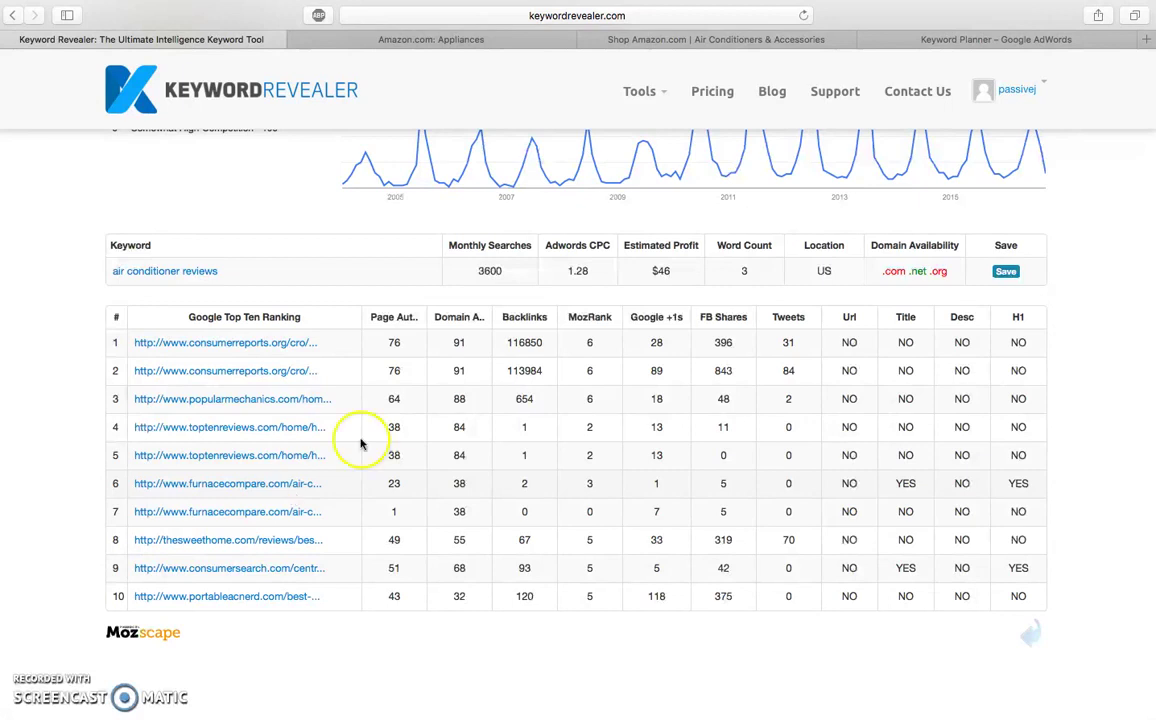
scroll(653, 380, up, 5)
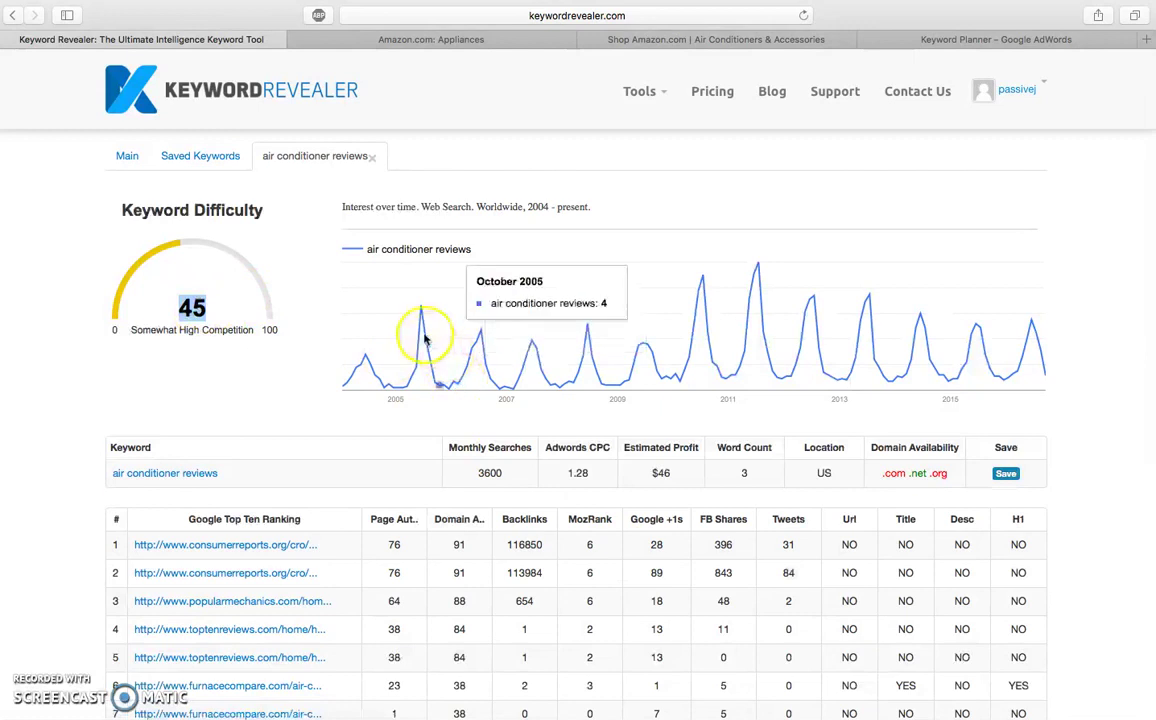
mouse_move(418, 346)
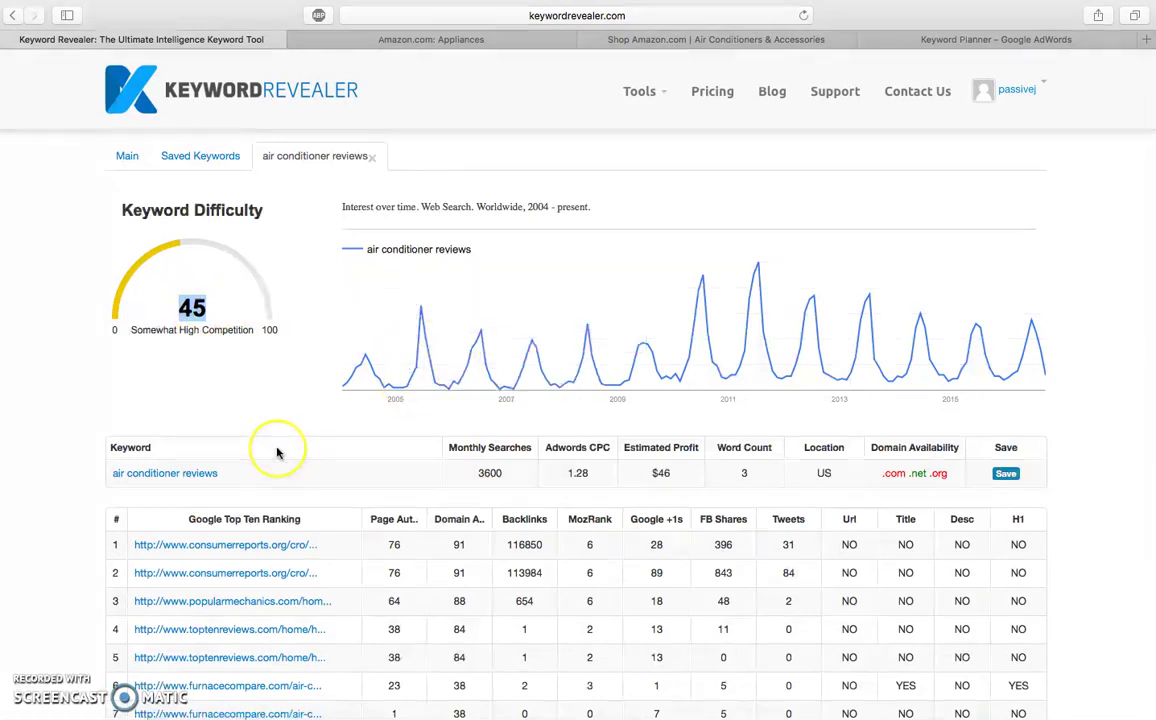
scroll(290, 445, down, 3)
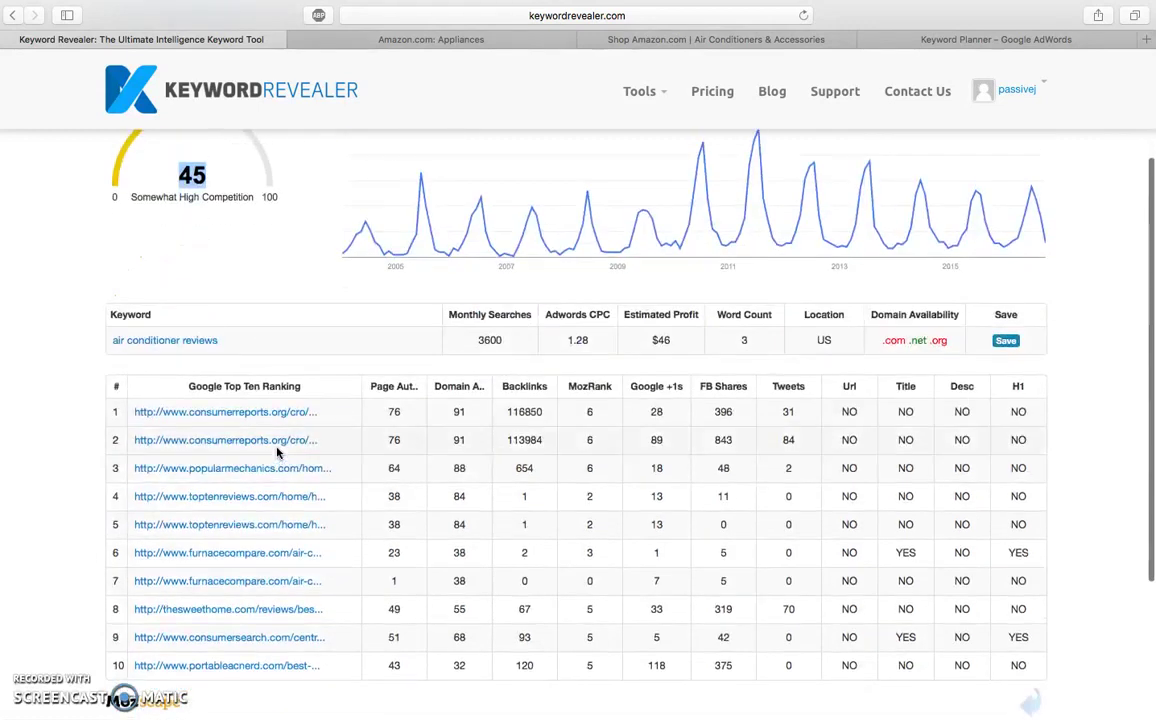
scroll(320, 438, up, 2)
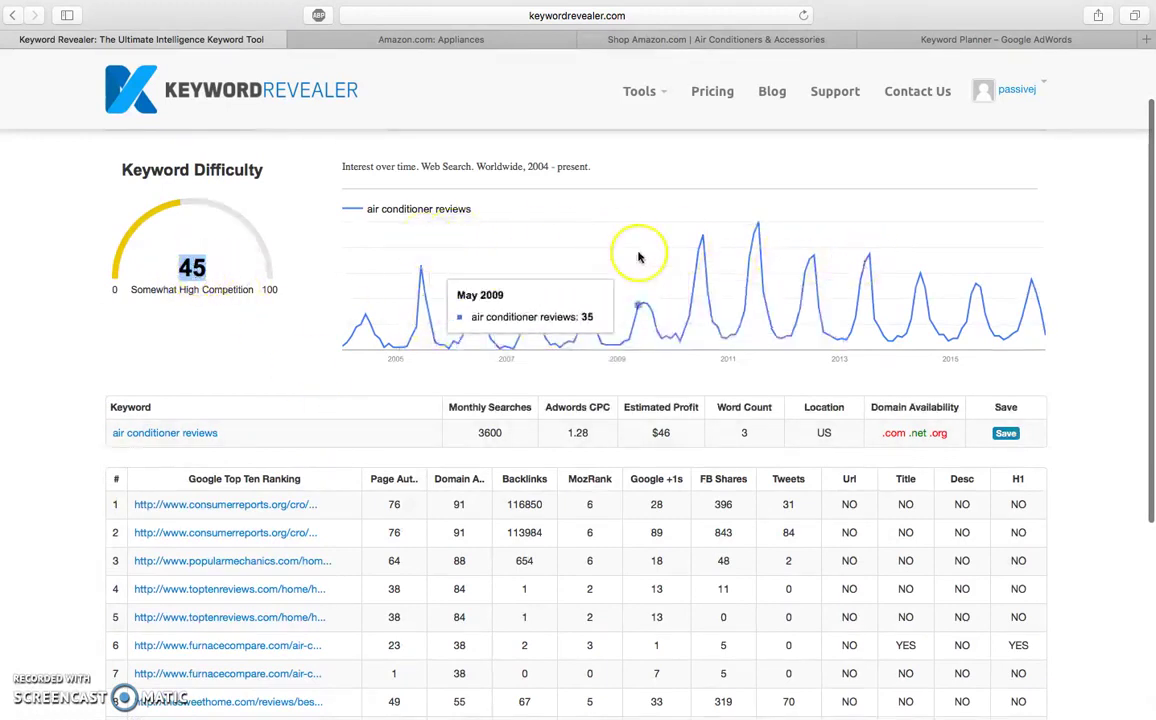
Step: Compare the page authority, domain authority and backlinks of the top ten ranking sites
scroll(585, 330, down, 3)
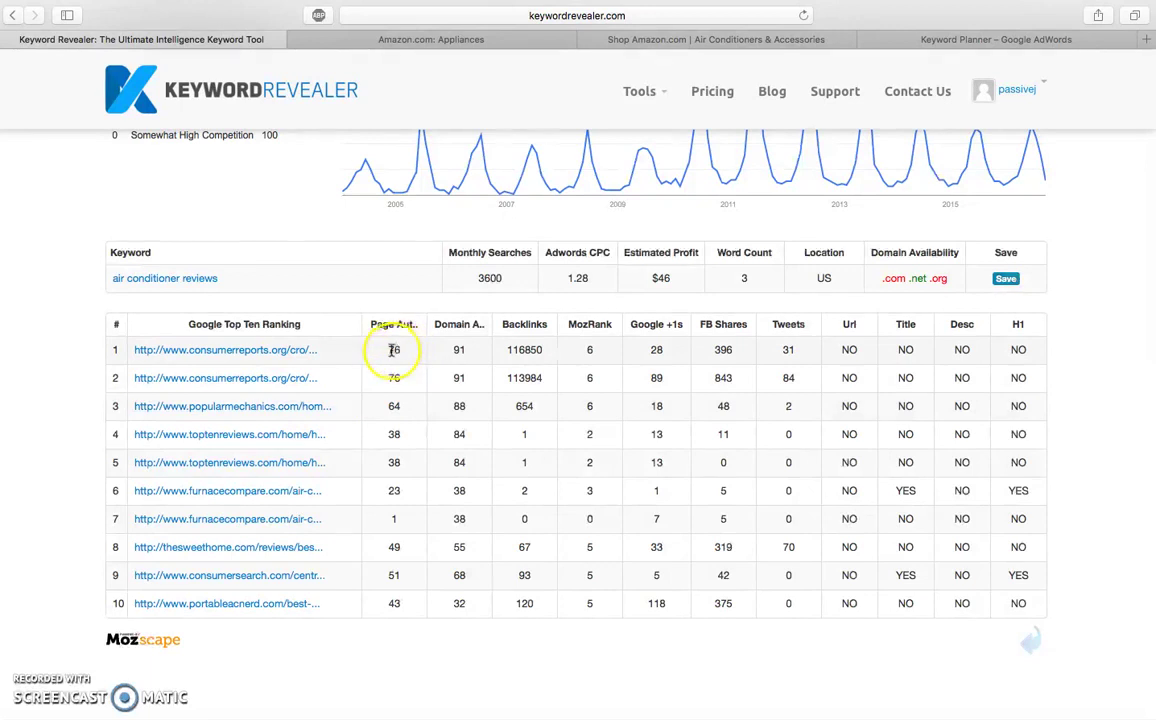
drag(389, 377, 388, 391)
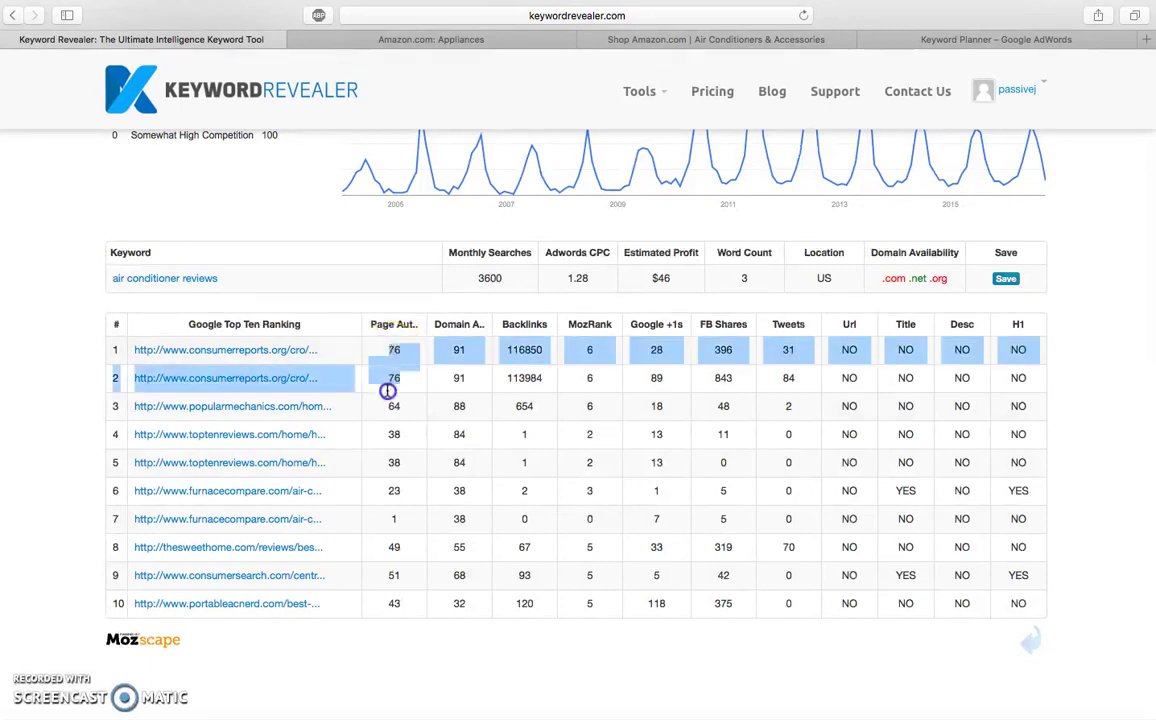
click(361, 335)
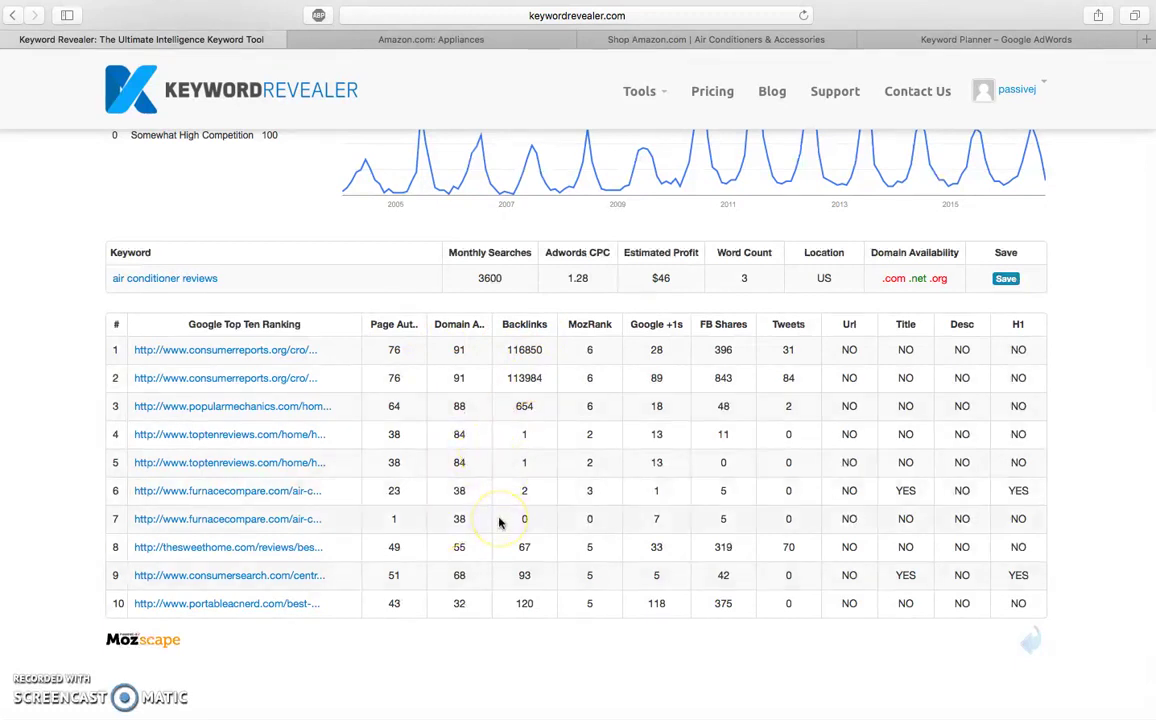
scroll(500, 522, up, 2)
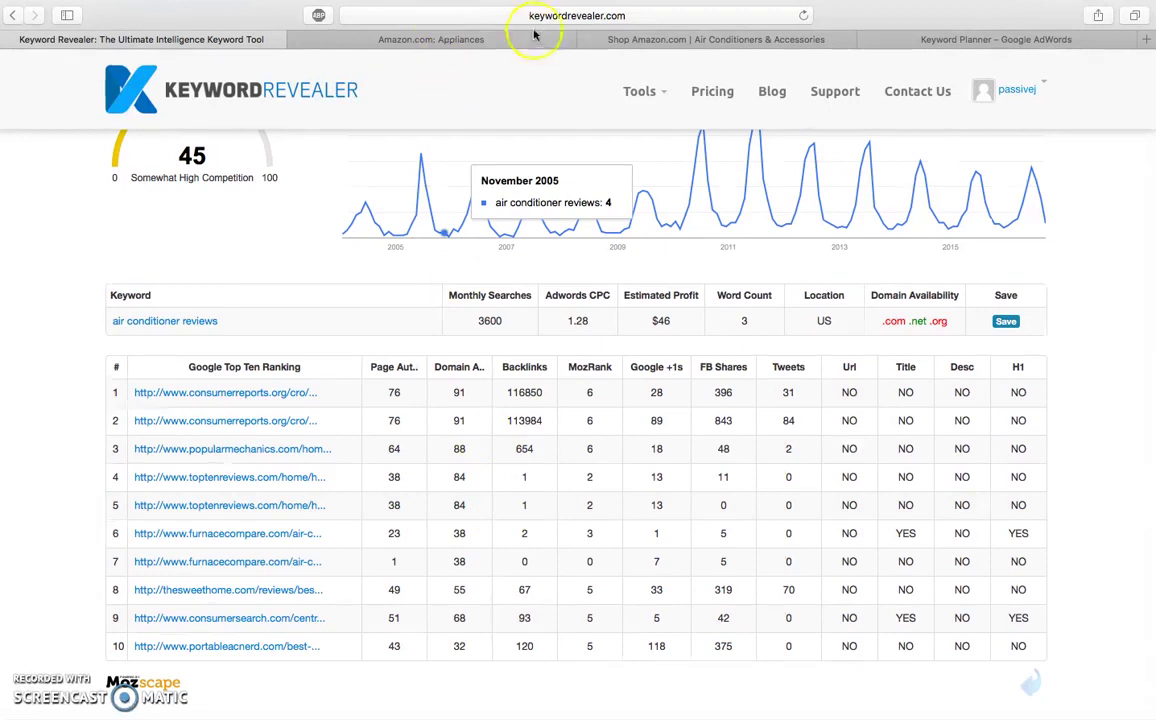
Step: Switch back to Amazon's Air Conditioners & Accessories page
click(572, 40)
click(643, 37)
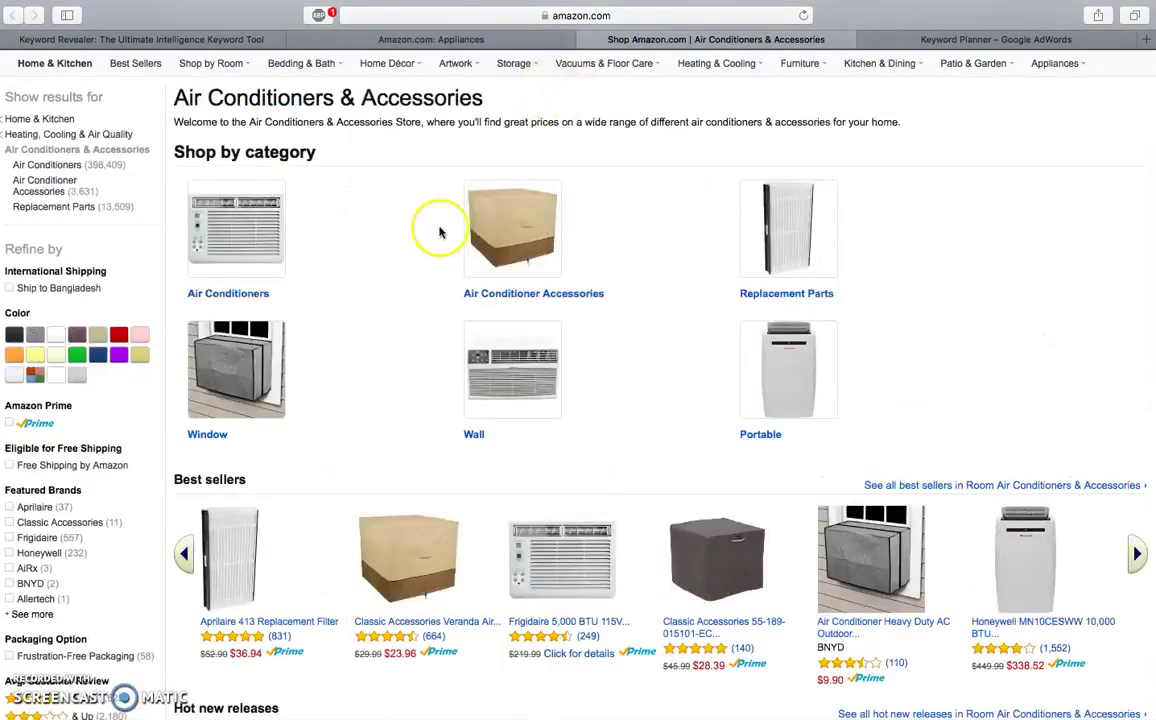
Step: Close the Air Conditioners page, open Amazon's Air Purifiers category in a new tab and go to its Air Ionizers subcategory
click(584, 41)
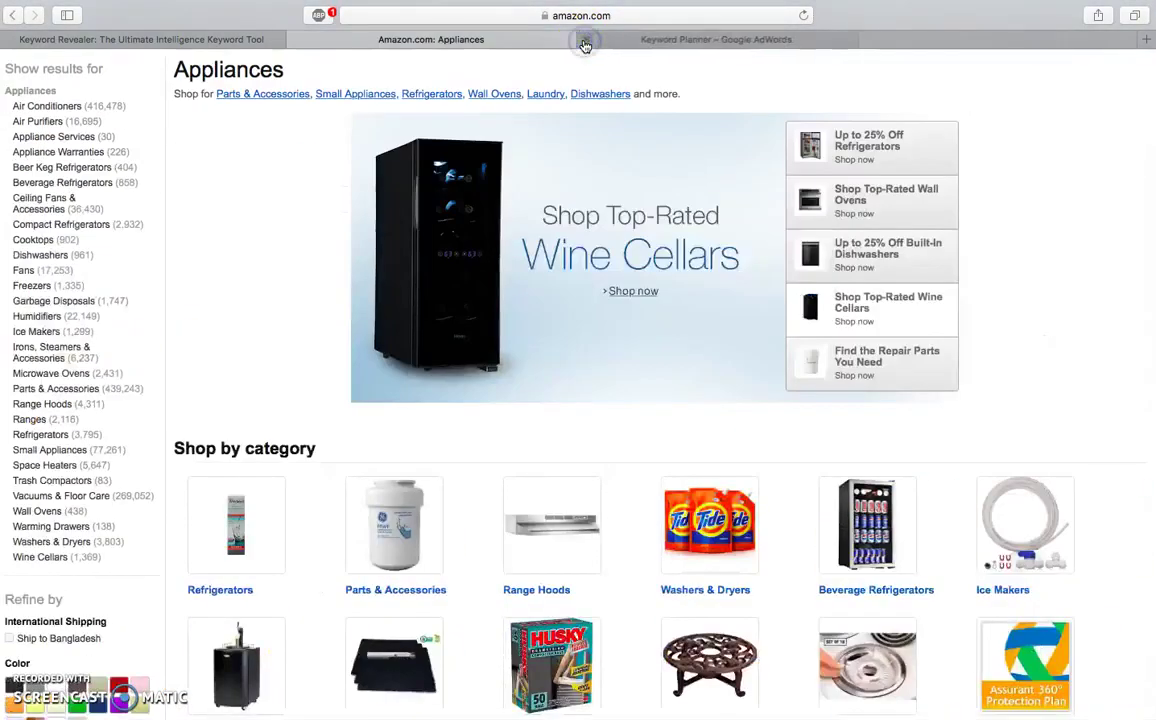
super+click(42, 123)
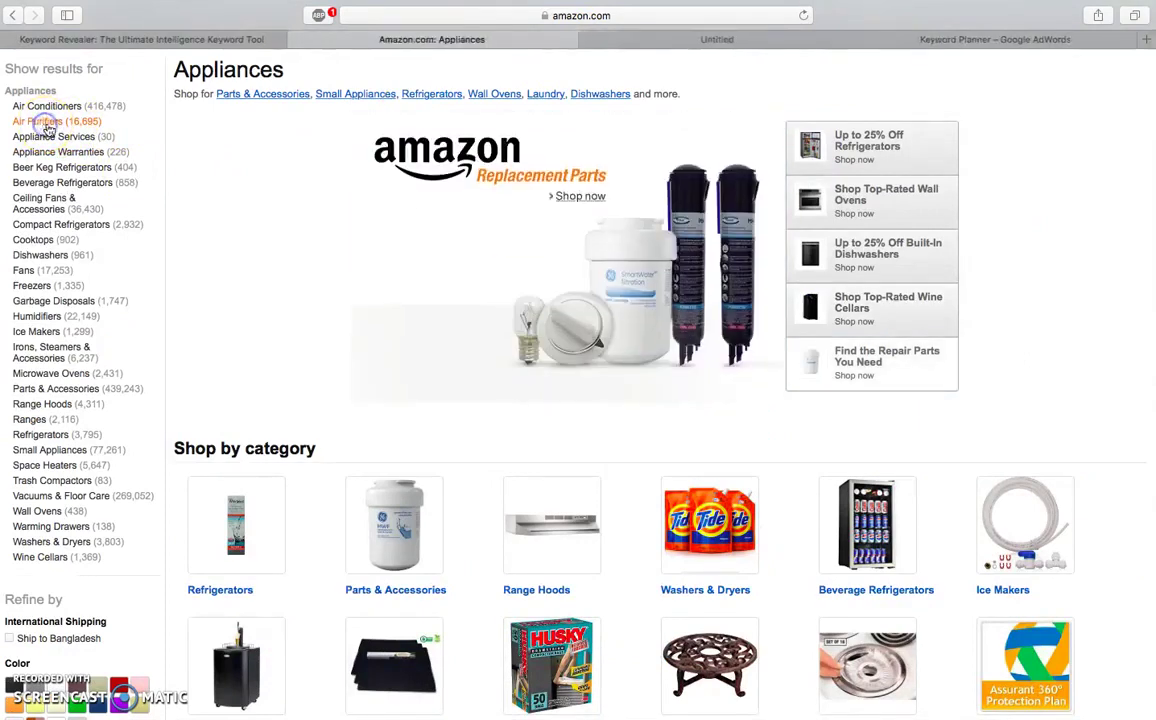
click(655, 45)
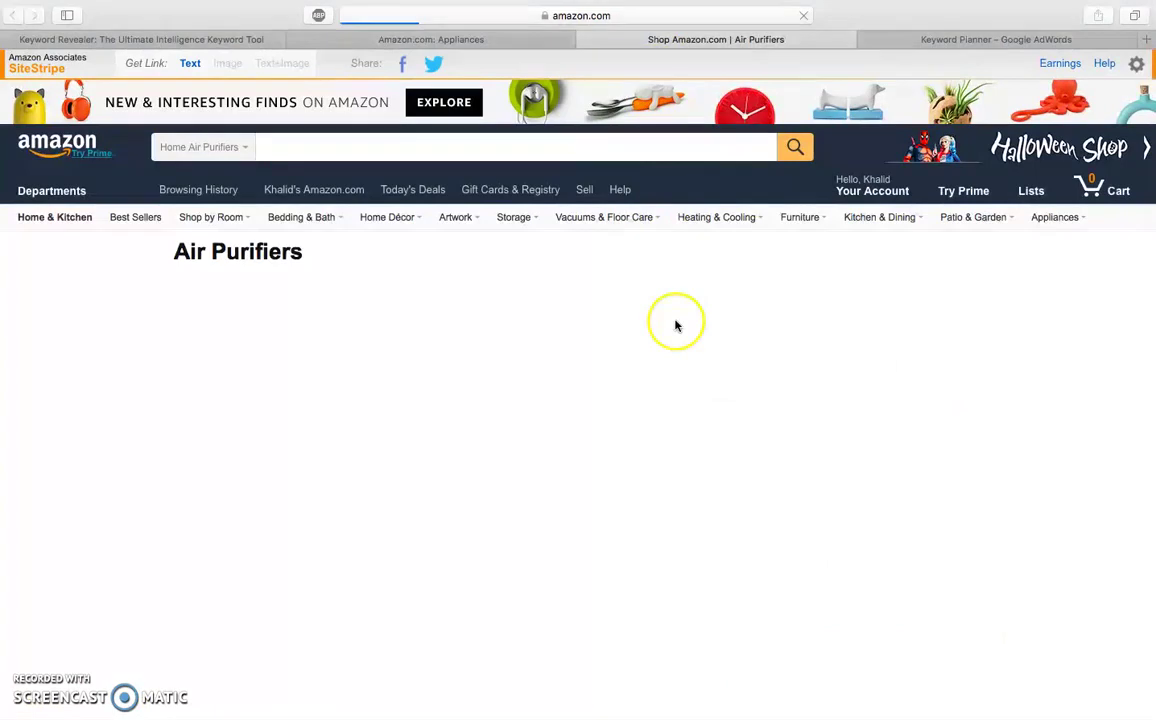
scroll(648, 397, down, 3)
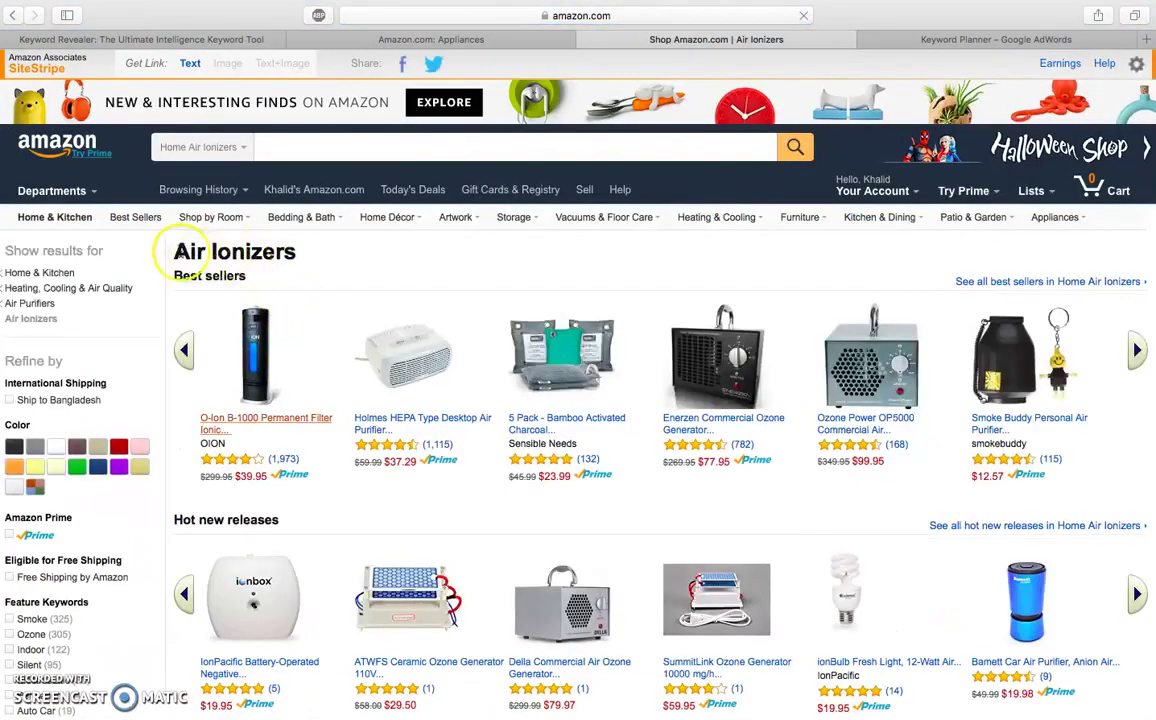
Step: Get Keyword Planner ideas for "best Air Ionizers" and check the monthly searches and related keywords
drag(178, 252, 307, 252)
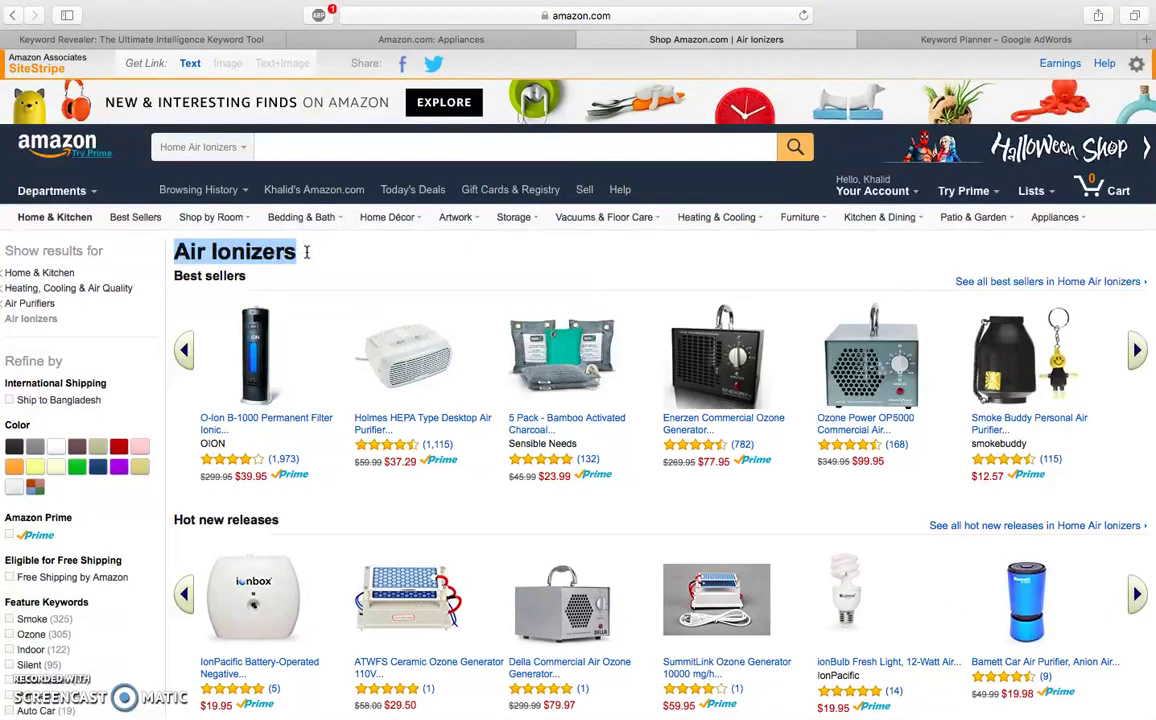
click(1022, 38)
triple_click(326, 171)
text(best Air Ionizers)
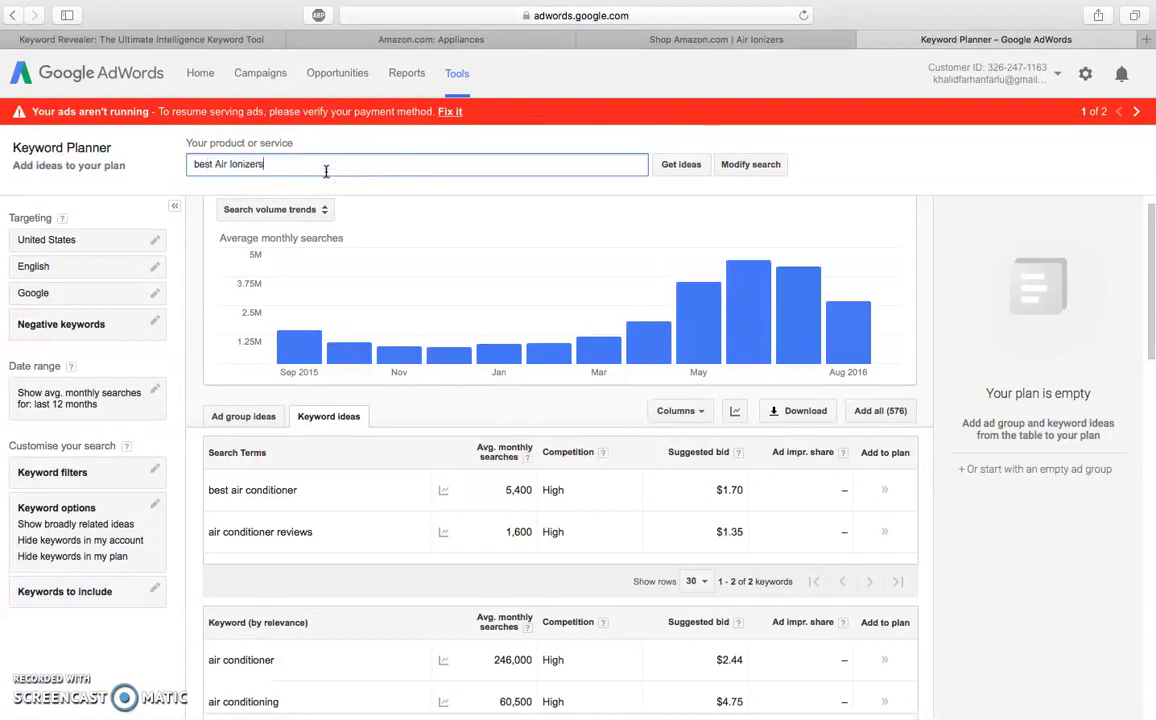
click(557, 134)
click(681, 163)
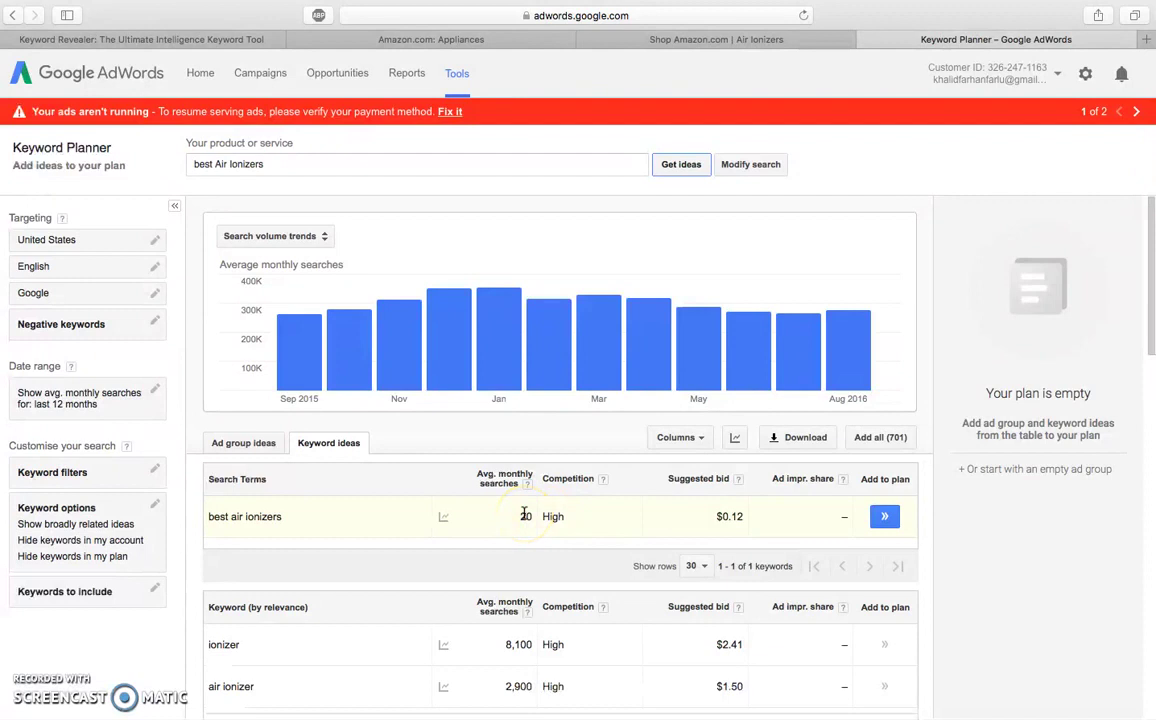
scroll(524, 514, down, 2)
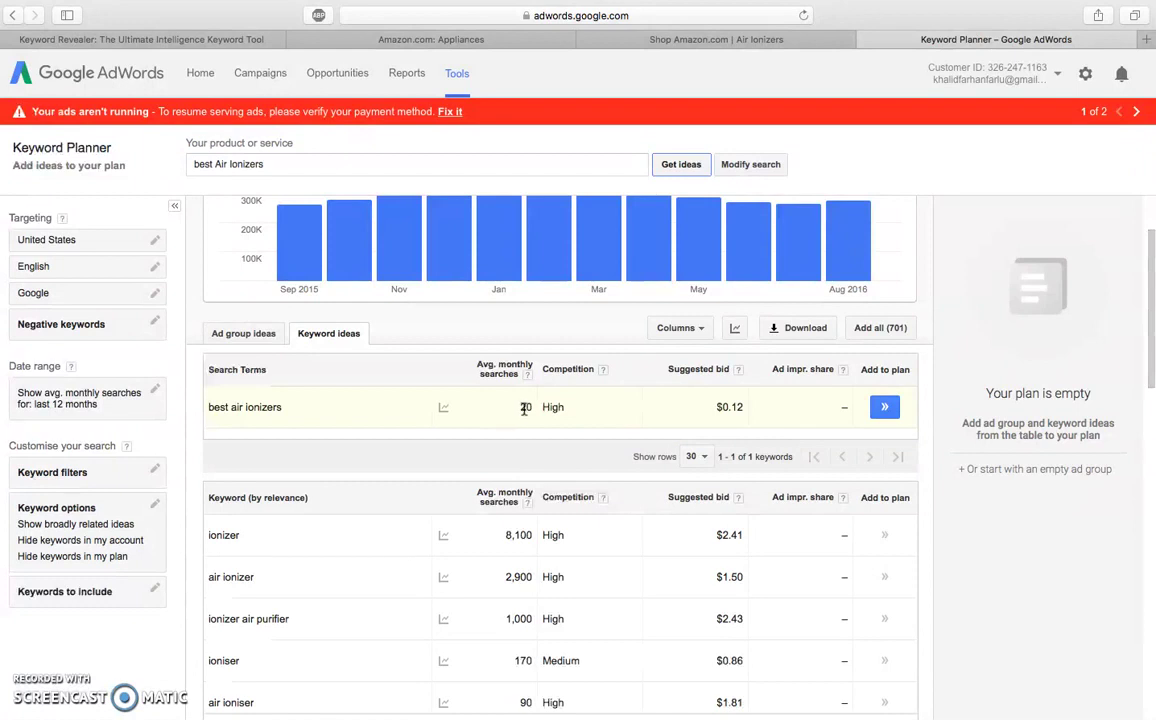
Step: Go back to Amazon's Air Purifiers category and look over its subcategories and featured deals for another keyword
click(716, 57)
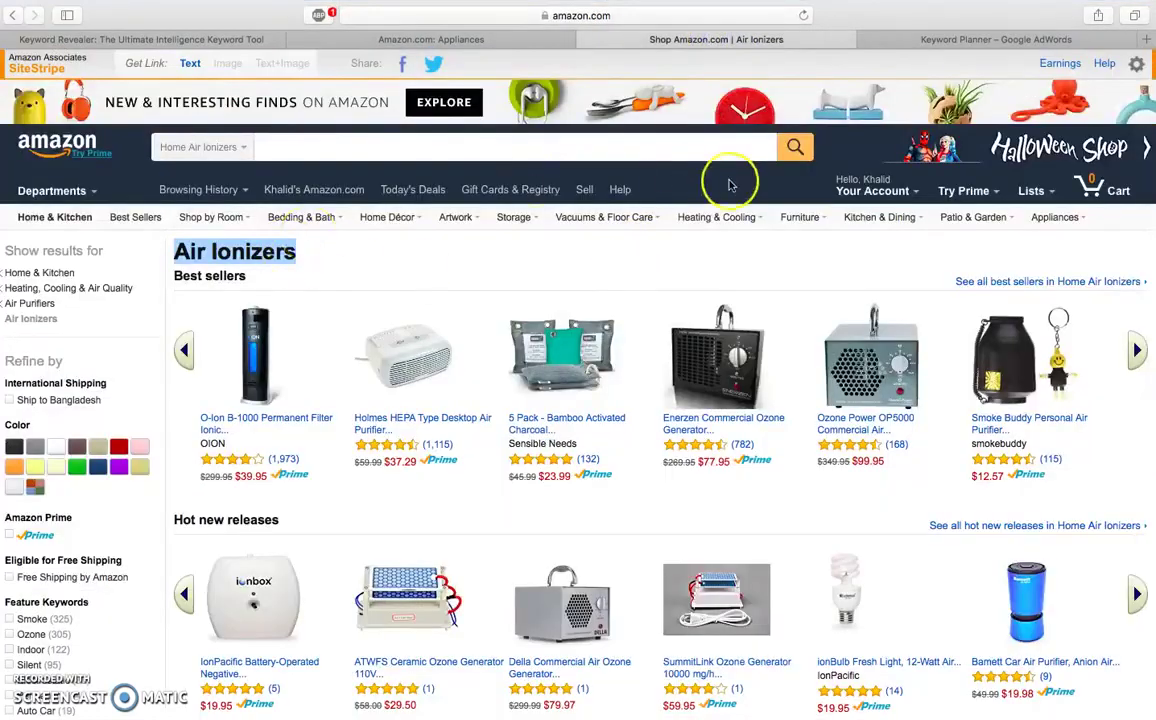
click(12, 15)
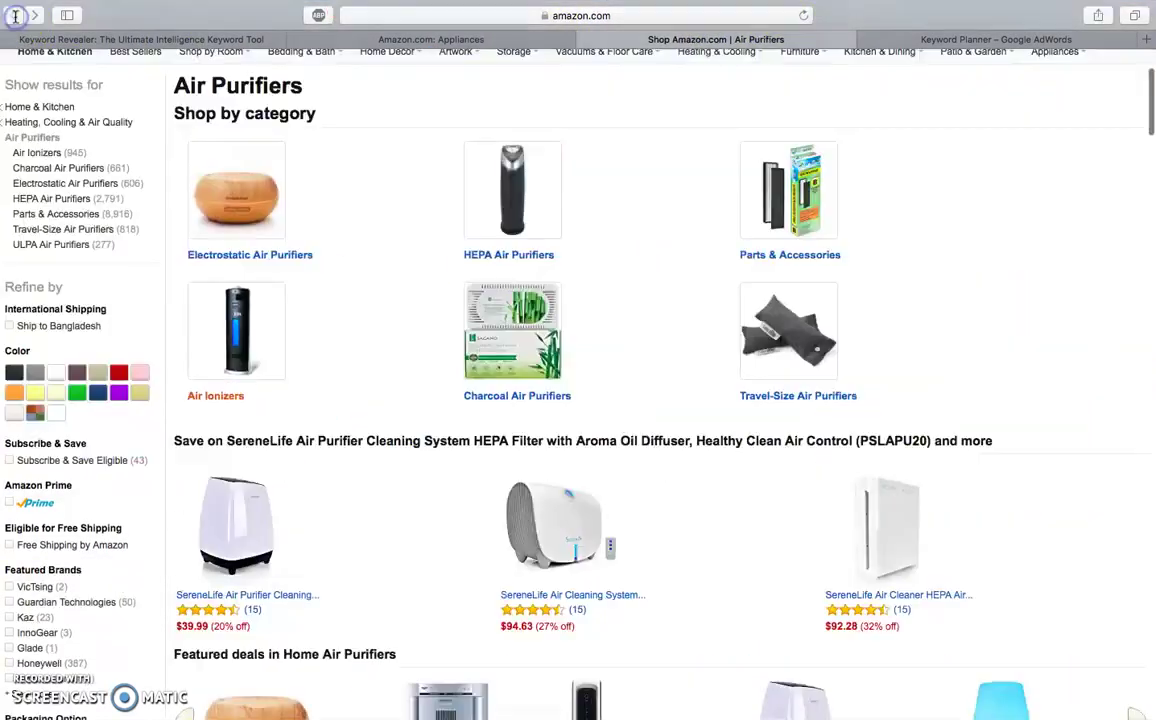
scroll(645, 258, down, 4)
scroll(681, 383, down, 10)
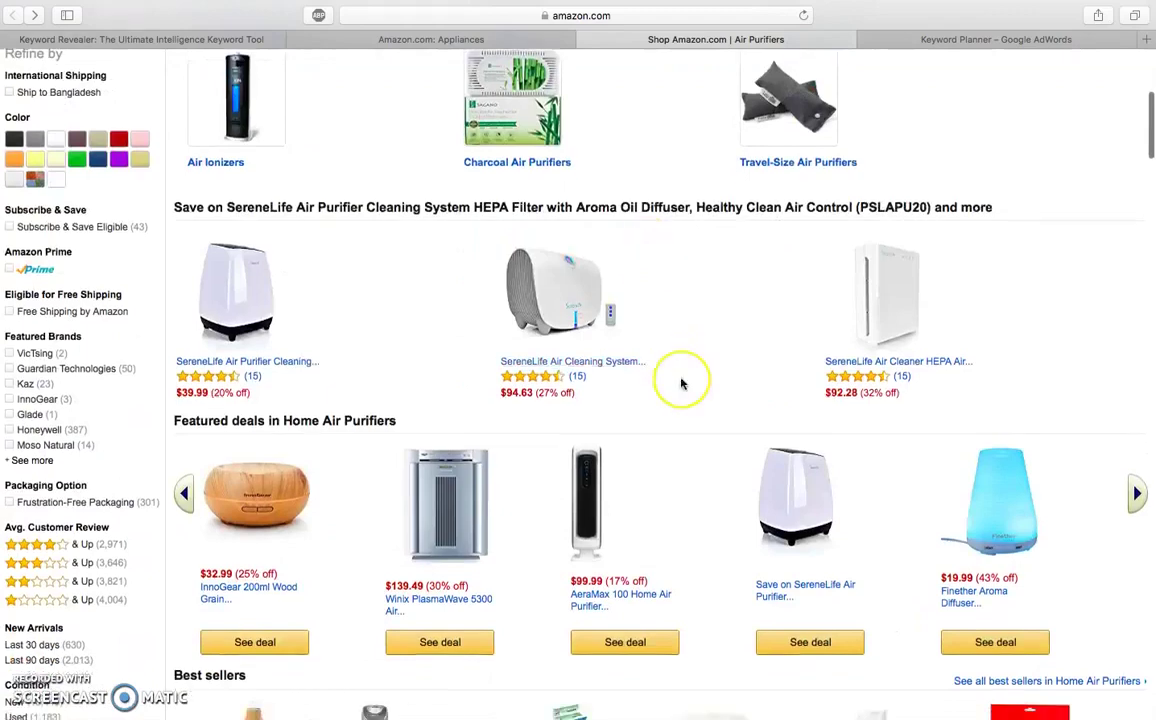
scroll(681, 383, up, 15)
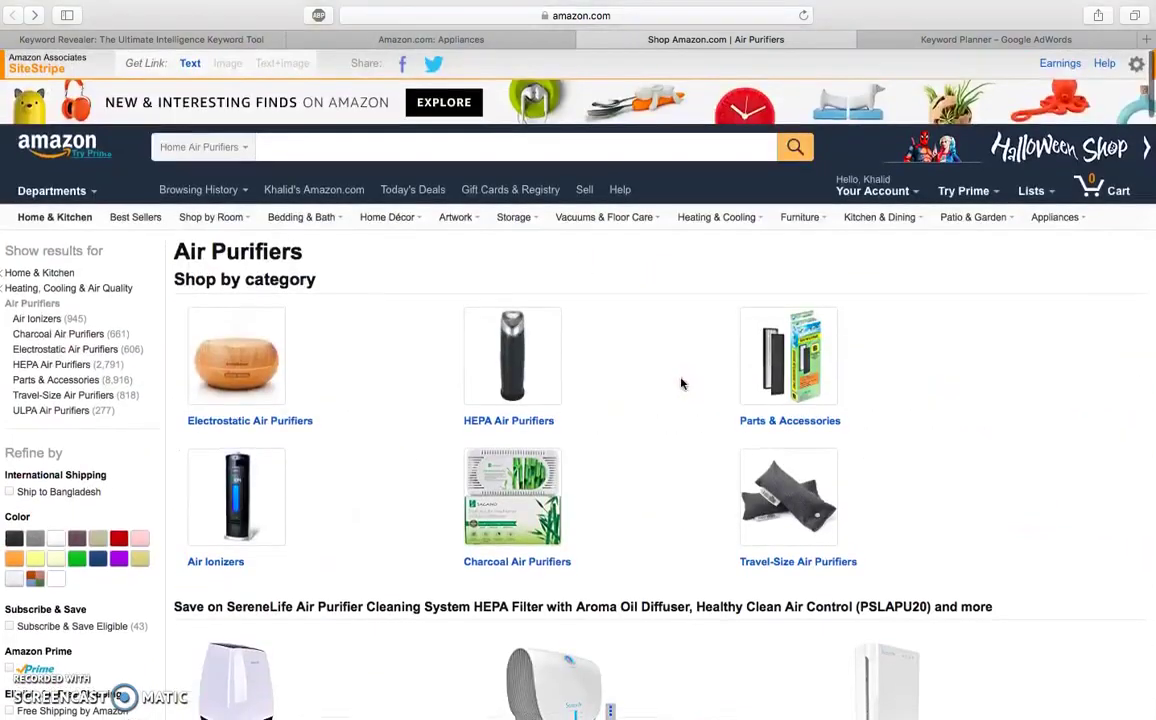
scroll(288, 540, down, 7)
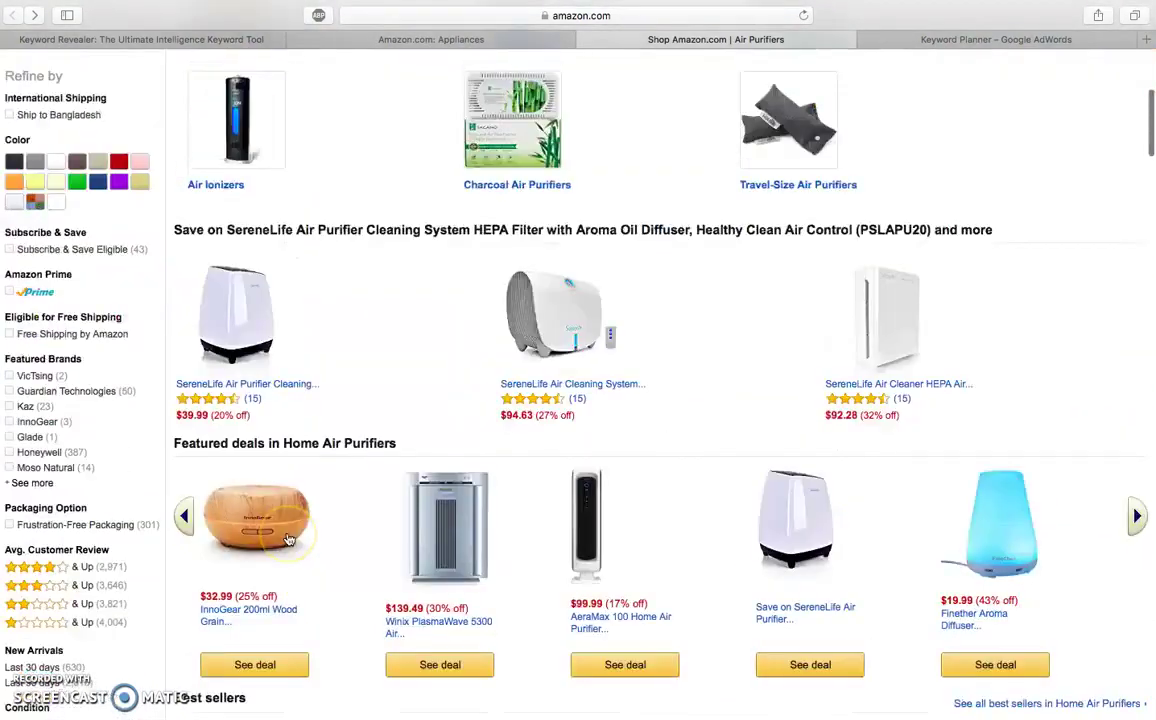
scroll(470, 400, up, 7)
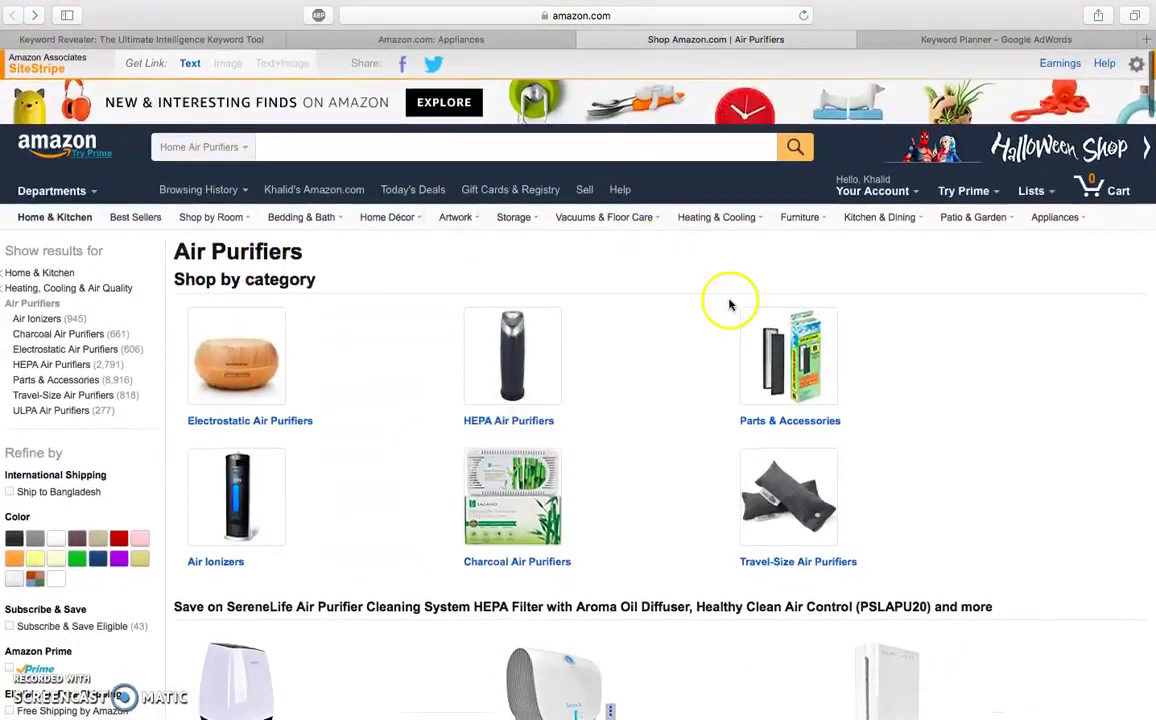
Step: Look through the individual product listings in the Air Purifiers category for a specific product type
click(981, 39)
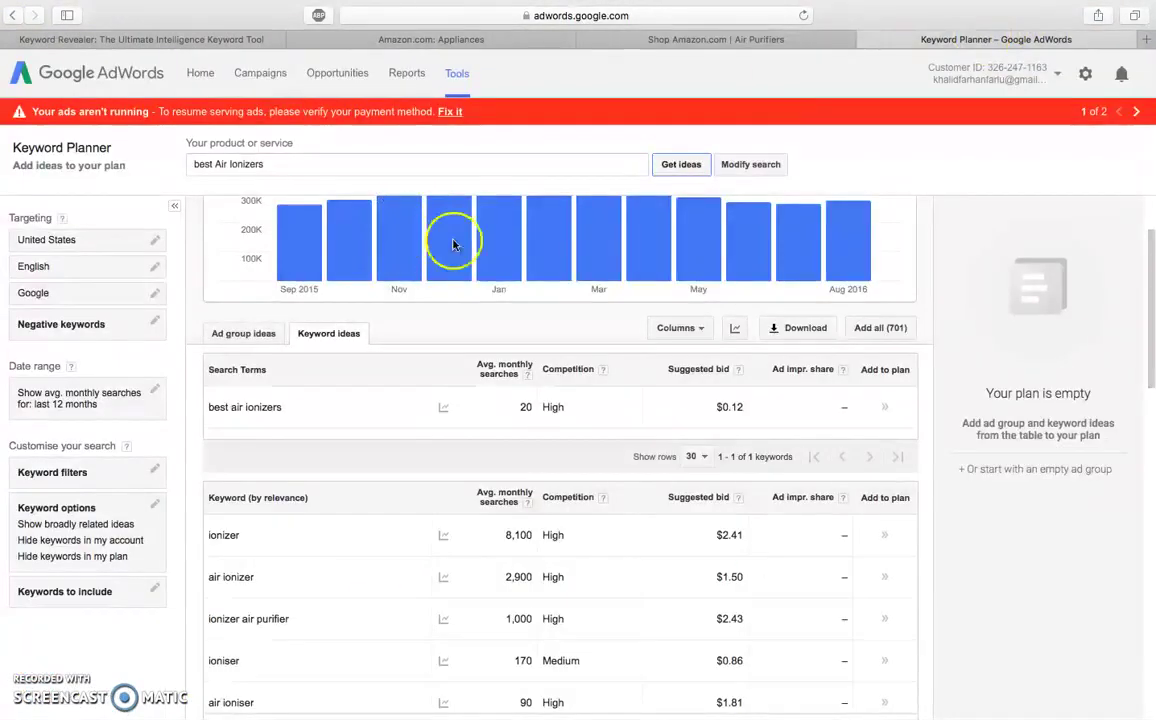
click(731, 40)
scroll(627, 547, down, 20)
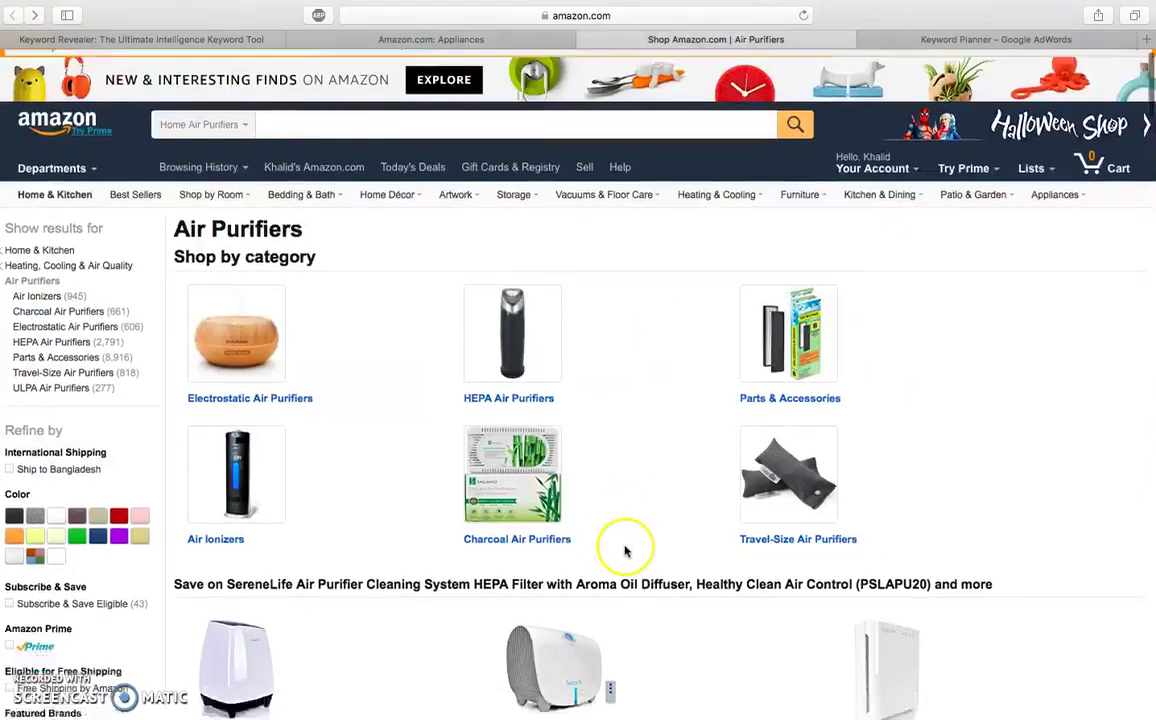
scroll(626, 550, down, 4)
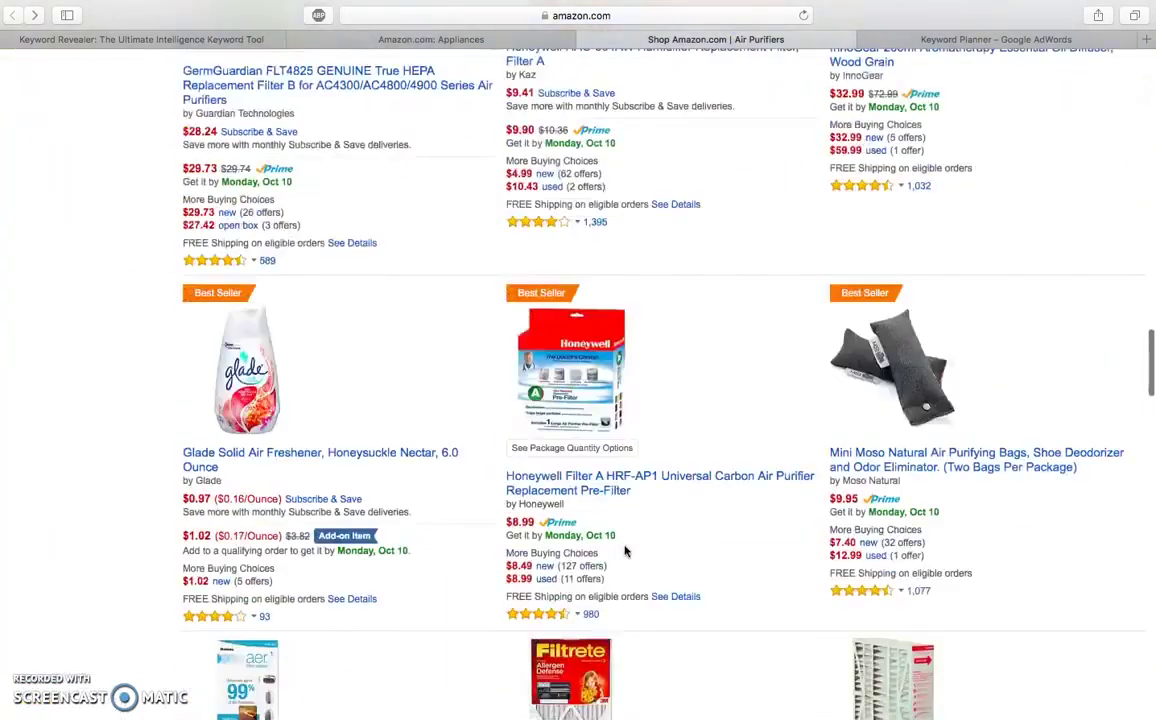
scroll(625, 550, down, 11)
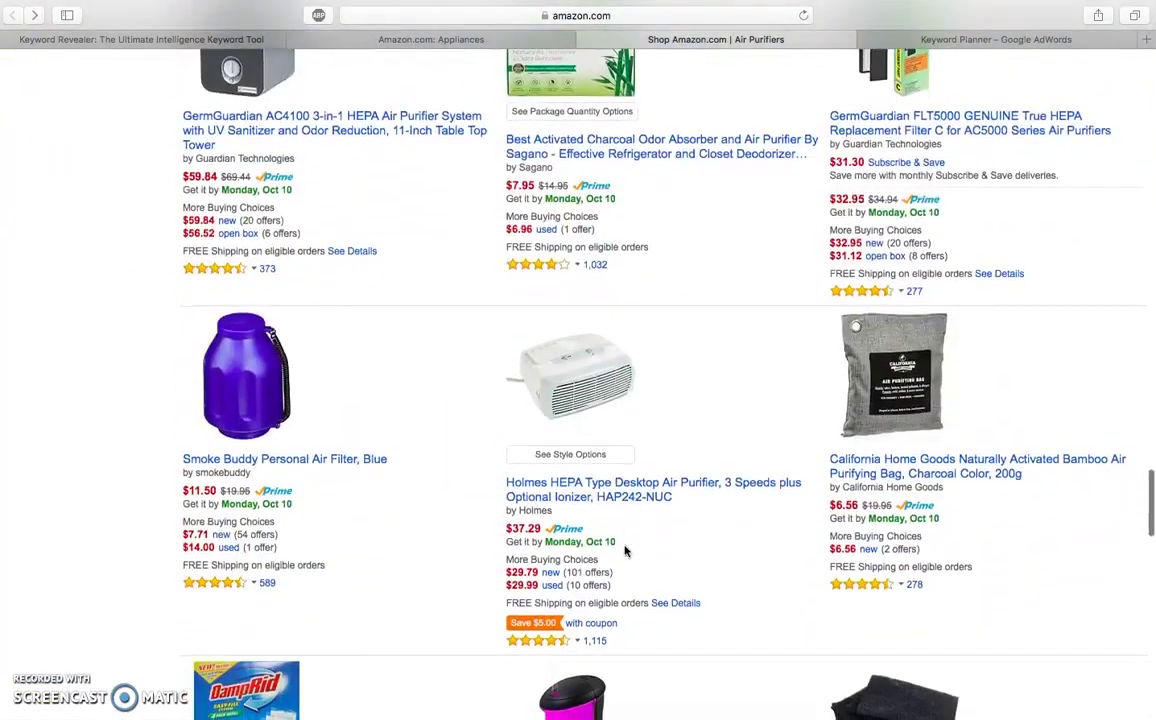
scroll(625, 550, up, 1)
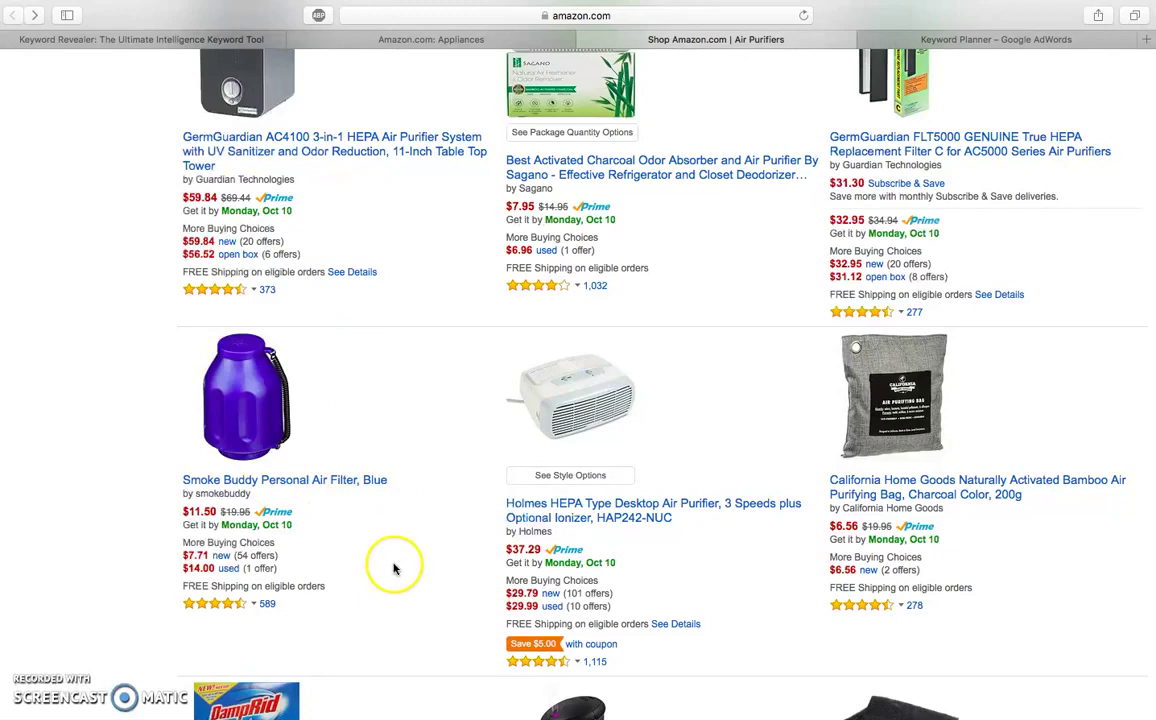
Step: Get Keyword Planner ideas for "best personal air filter"
click(955, 39)
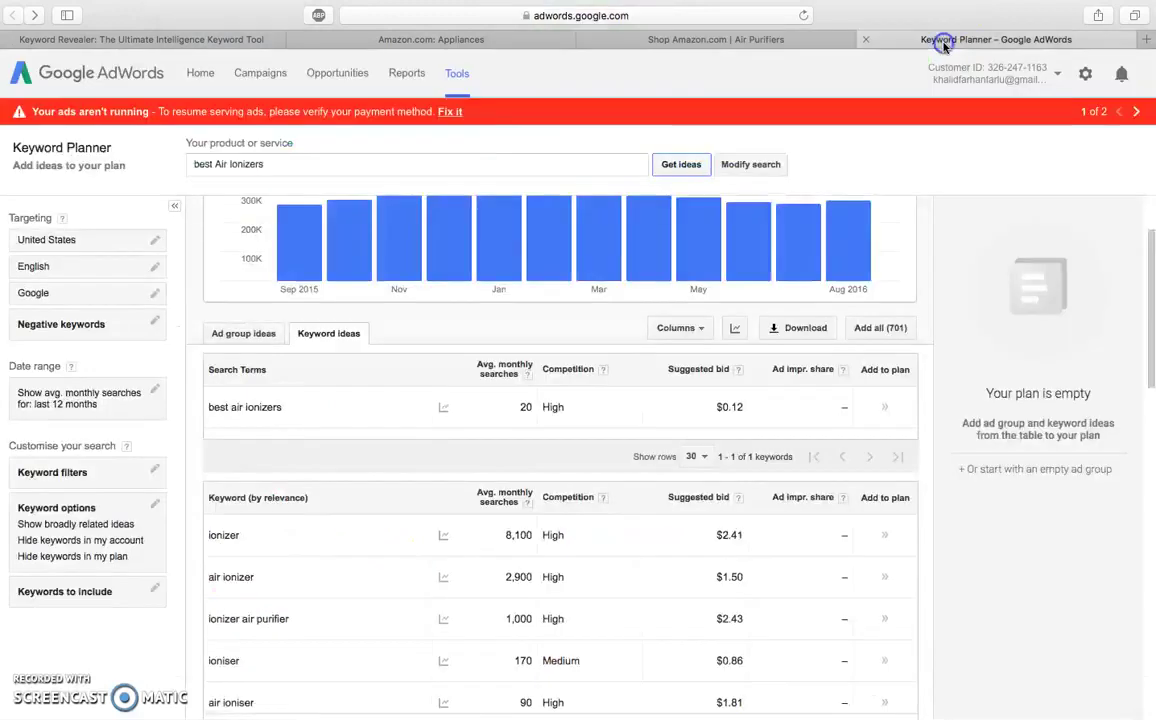
double_click(370, 168)
key(BackSpace)
key(BackSpace)
key(BackSpace)
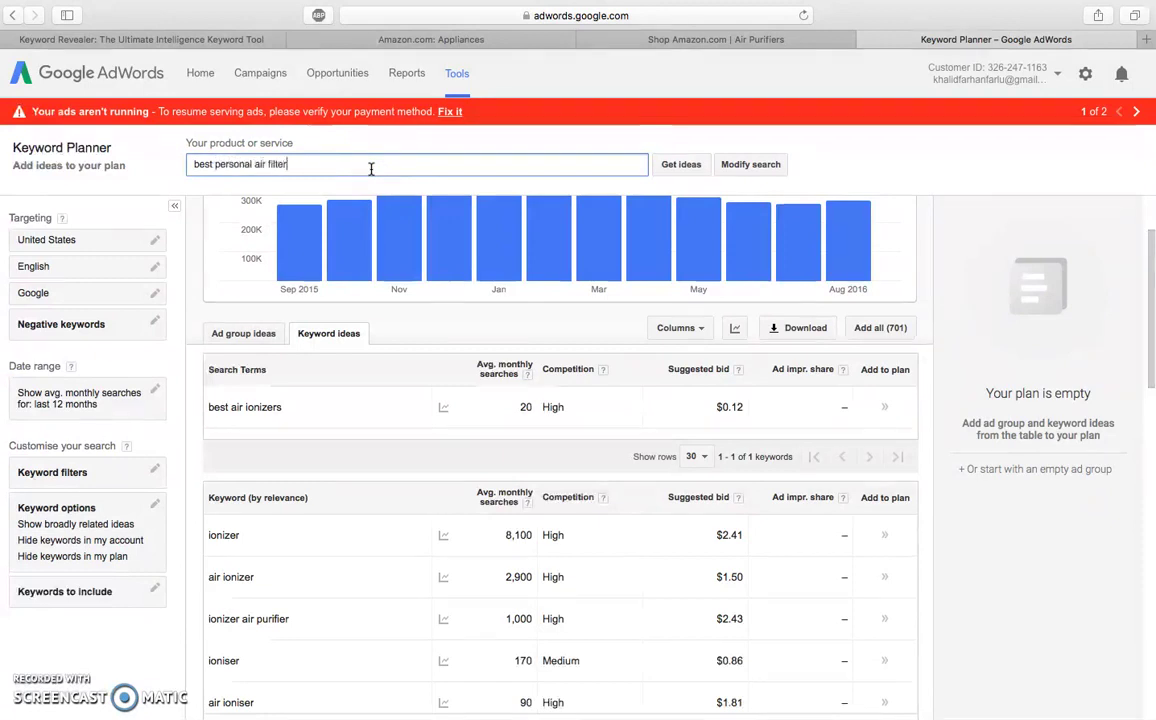
key(Return)
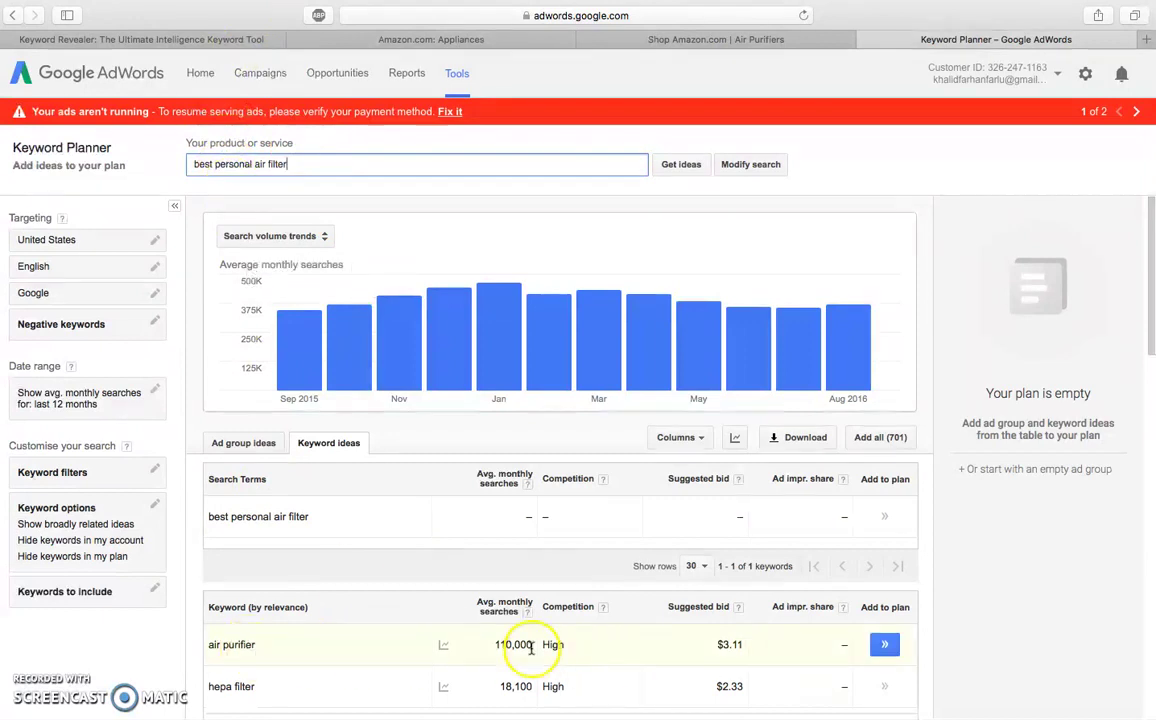
Step: Get Keyword Planner ideas for "best air purifier" and check its monthly searches and the related keywords
click(228, 164)
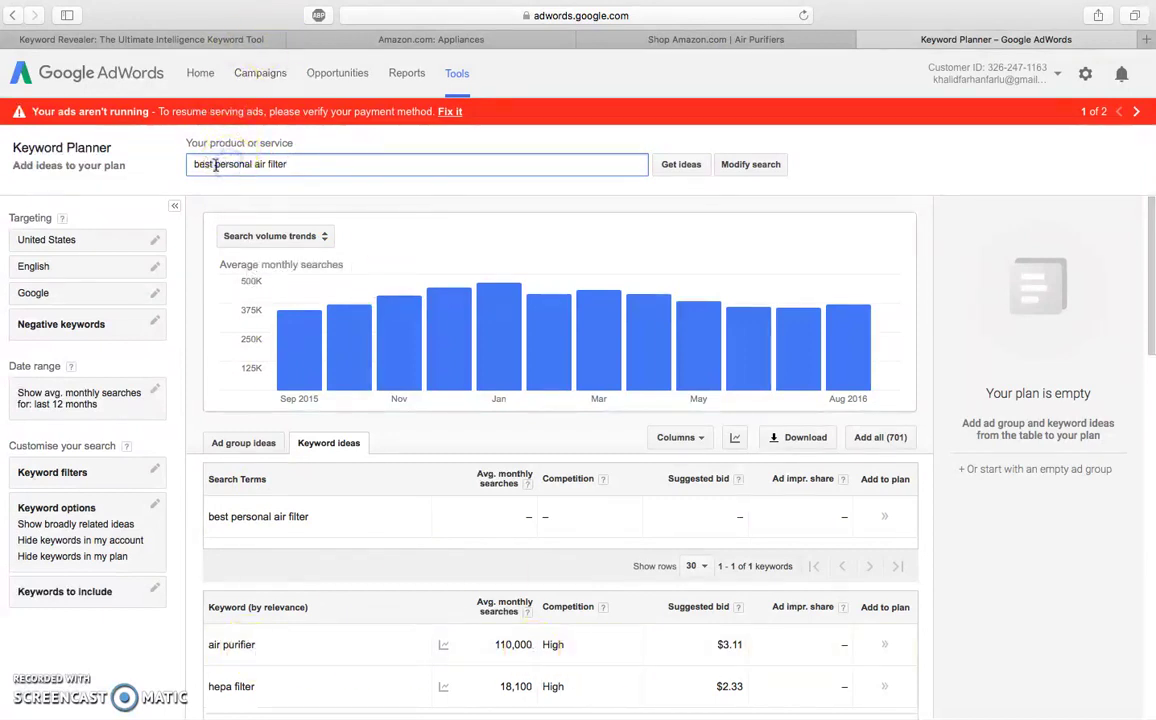
drag(215, 166, 320, 165)
text(air purifier)
key(Return)
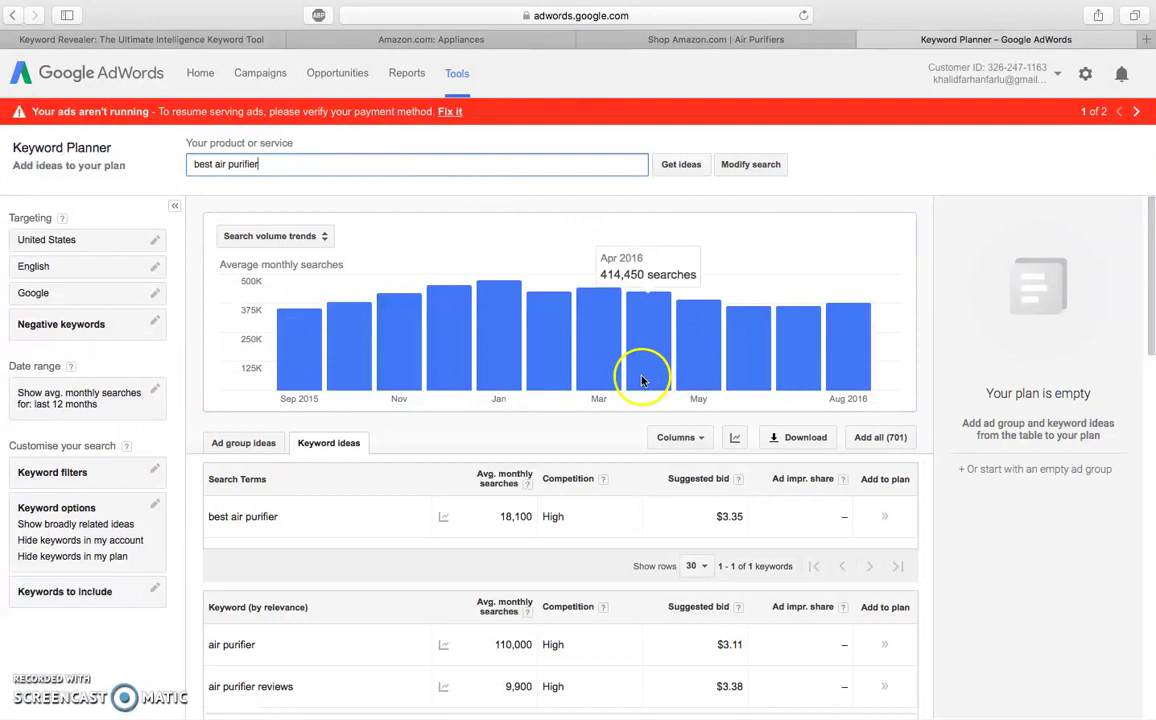
drag(499, 517, 529, 519)
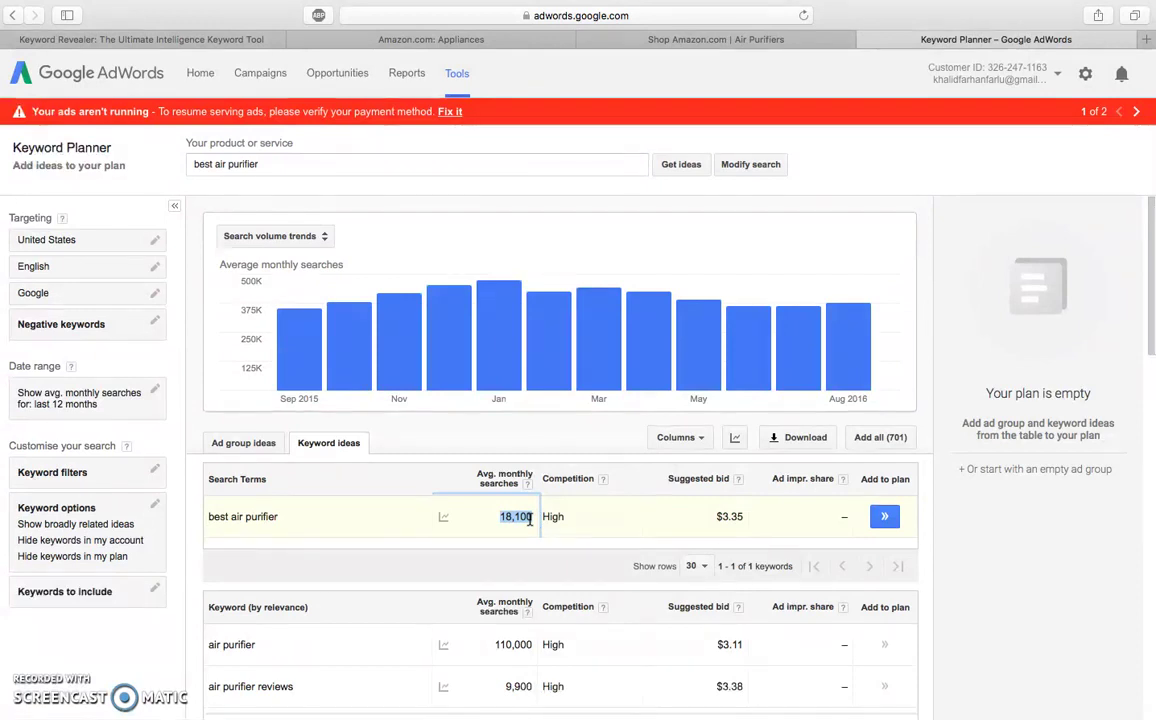
scroll(529, 519, down, 4)
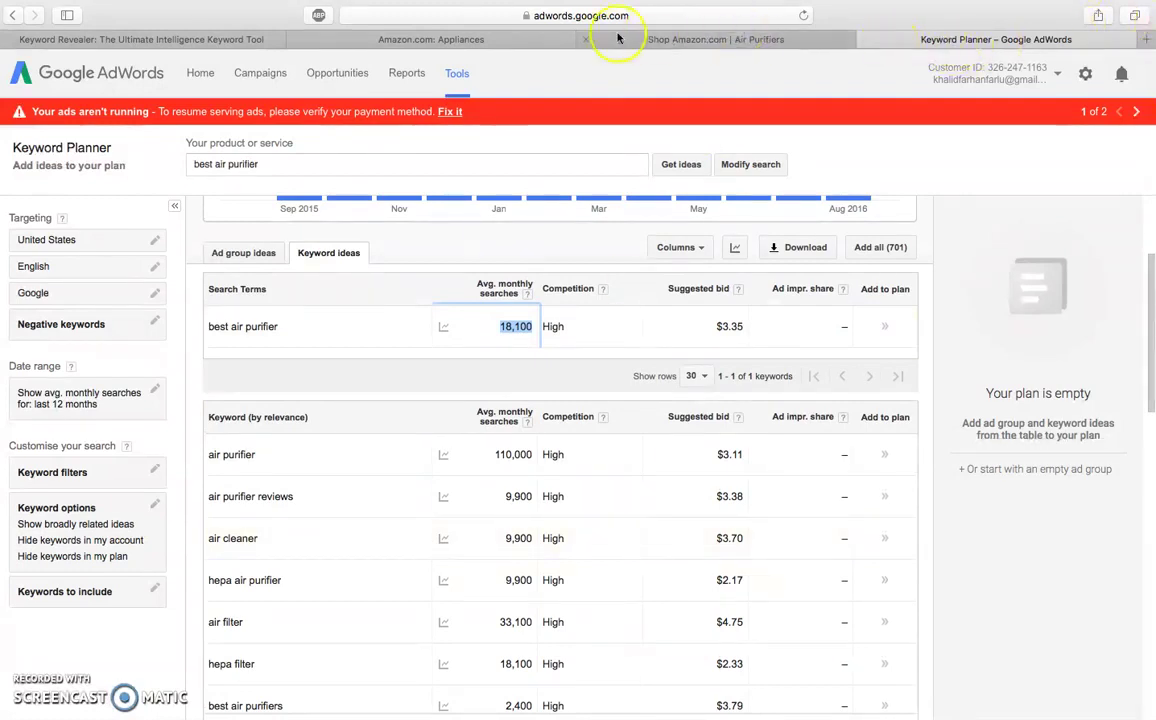
Step: Close the Air Purifiers page and switch to Amazon's Appliances page
click(583, 41)
click(477, 38)
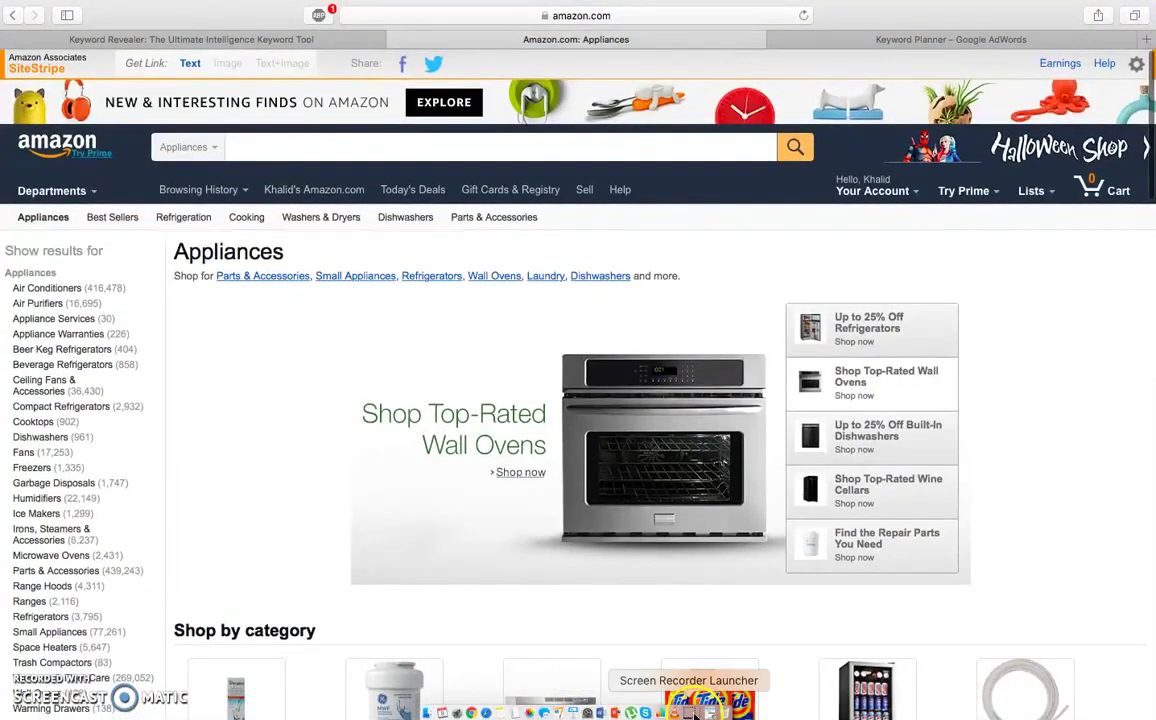
click(694, 714)
click(485, 714)
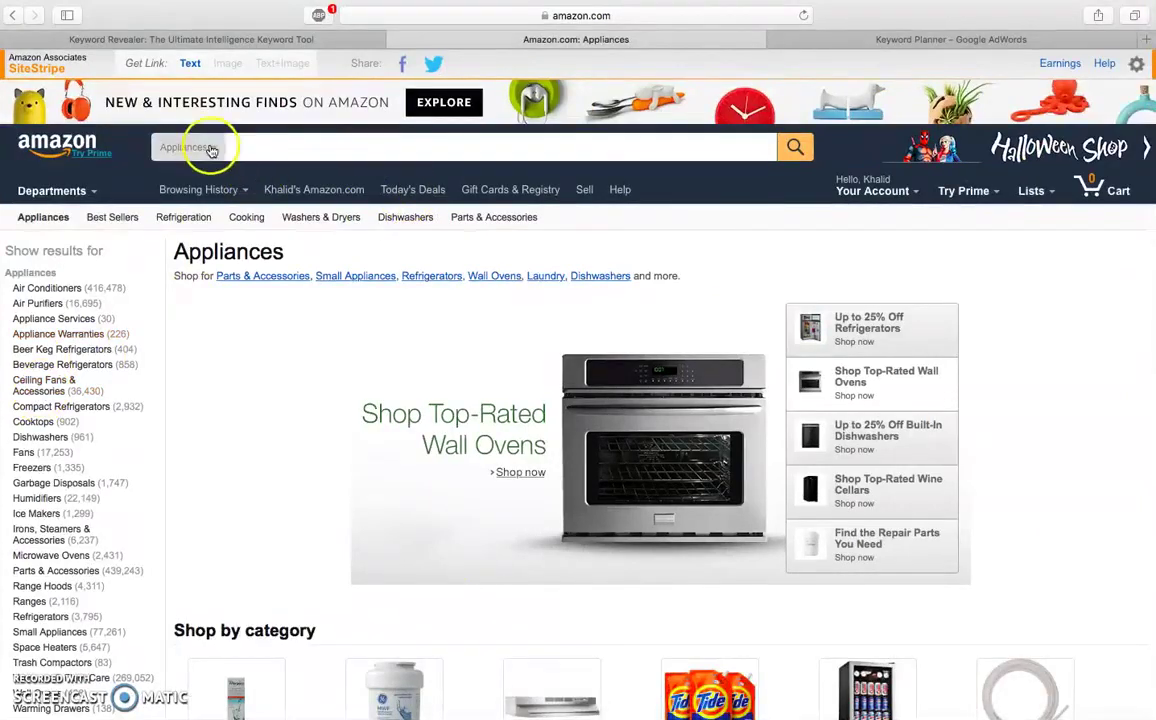
Step: Set the Amazon search department to Sports & Outdoors and open that department's page
click(212, 150)
scroll(245, 206, down, 5)
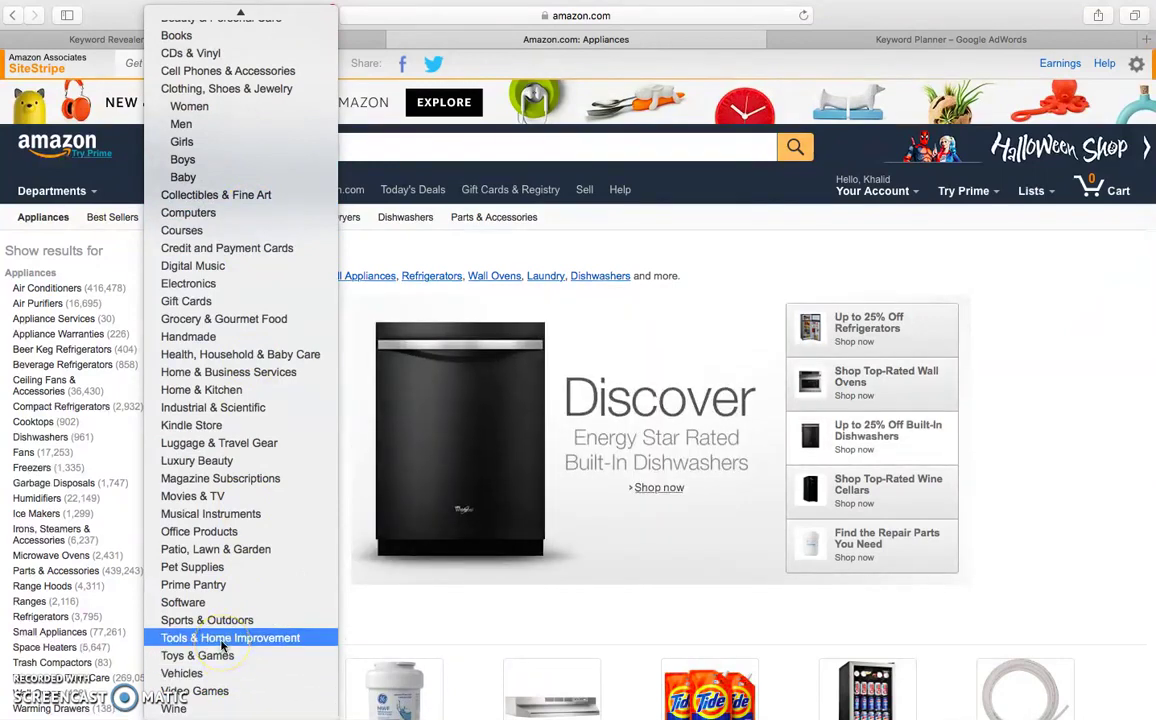
click(215, 620)
click(806, 155)
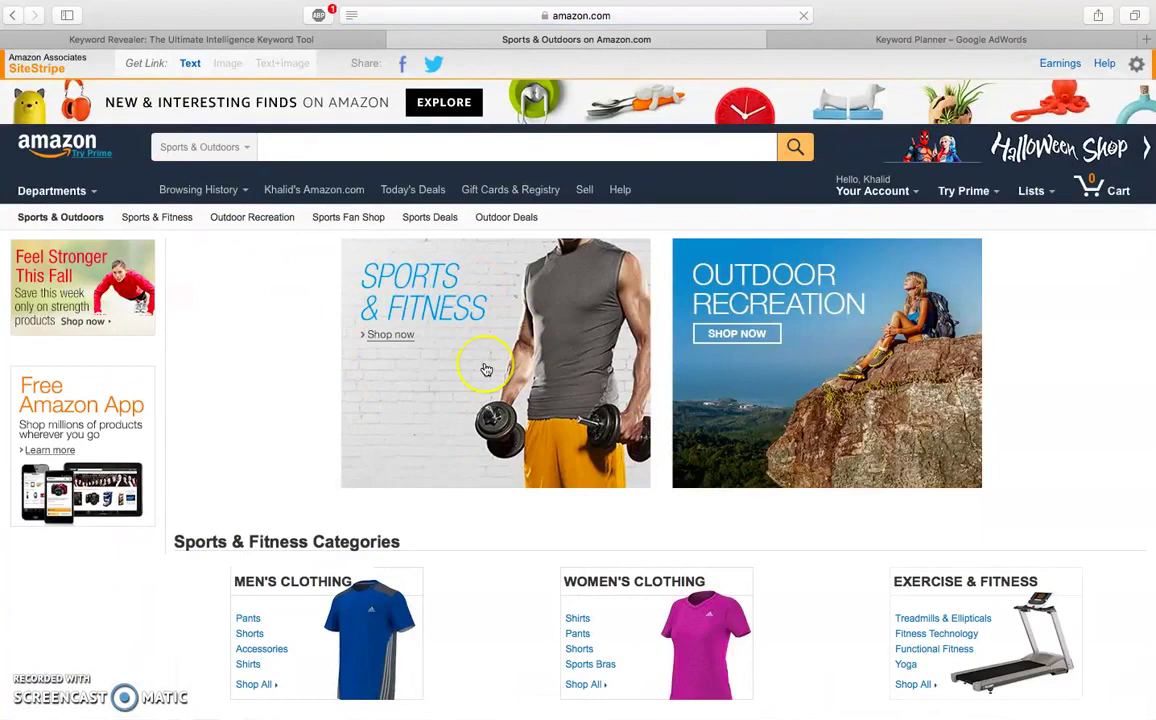
Step: Open the full Leisure Sports & Games section from the Sports & Fitness categories and look through its game room categories
scroll(486, 370, down, 5)
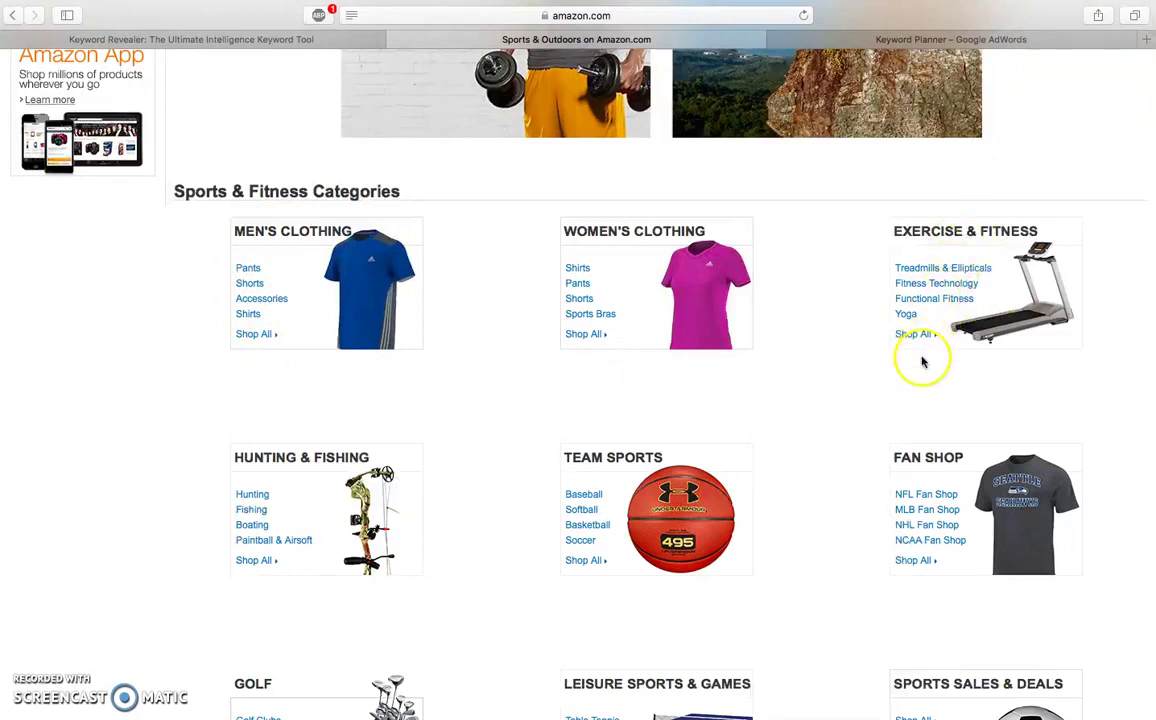
scroll(969, 325, down, 3)
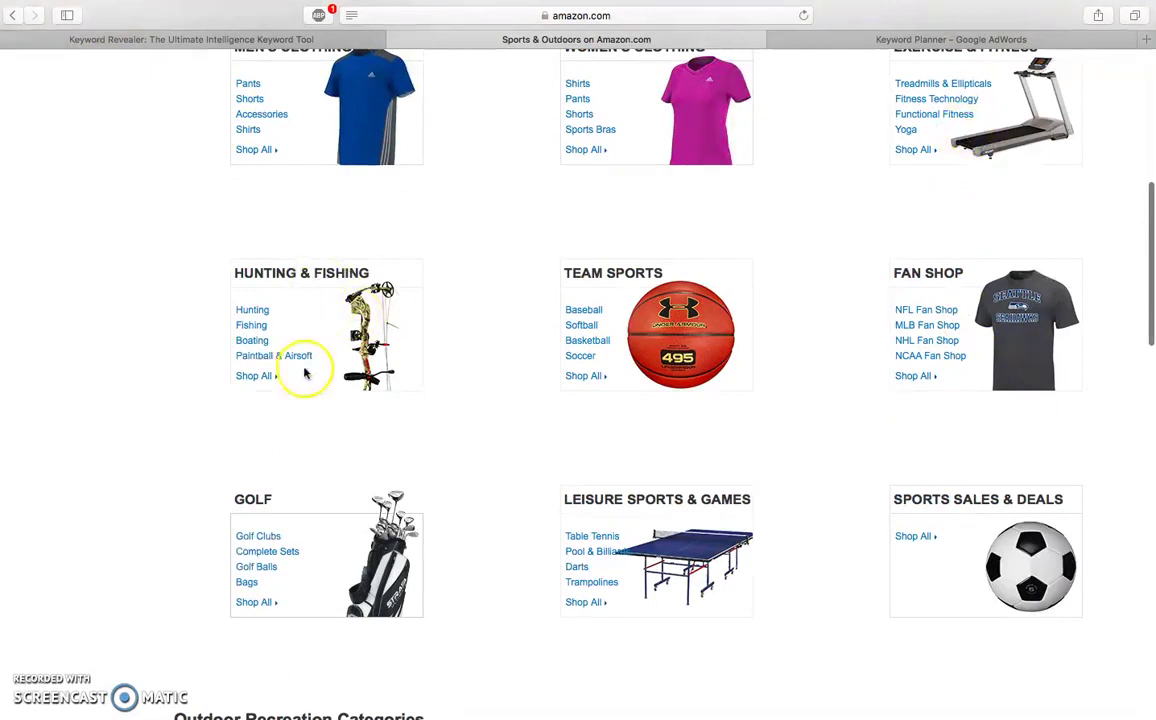
scroll(305, 390, down, 2)
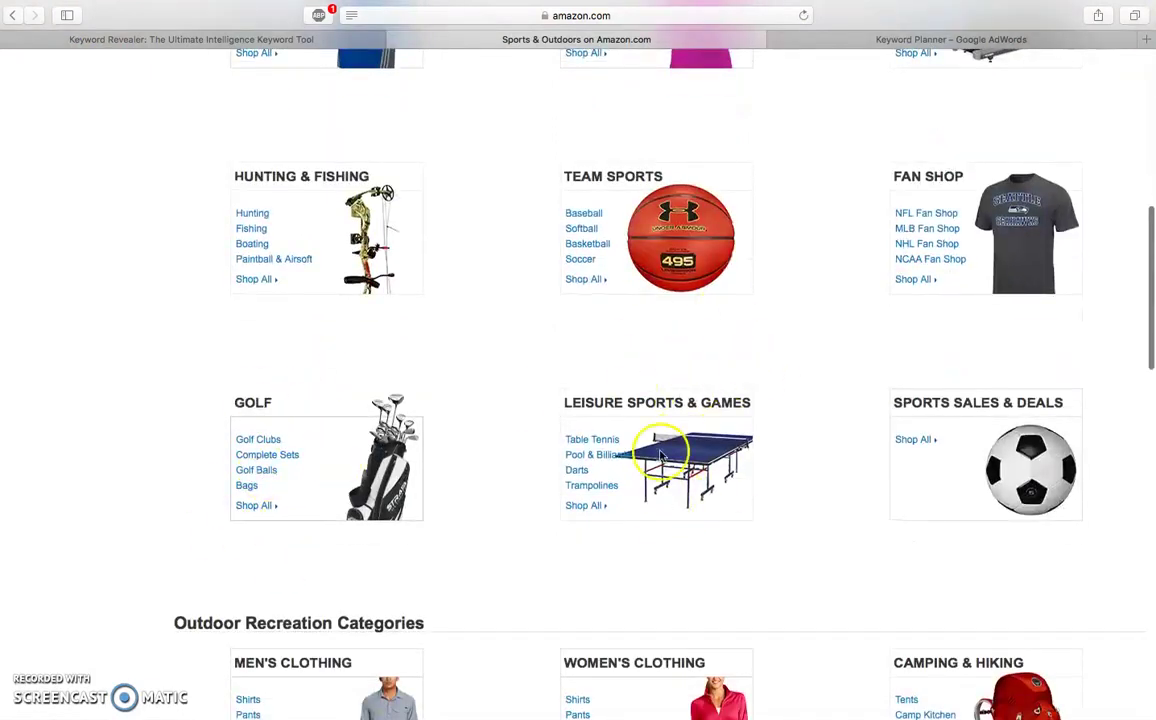
click(583, 508)
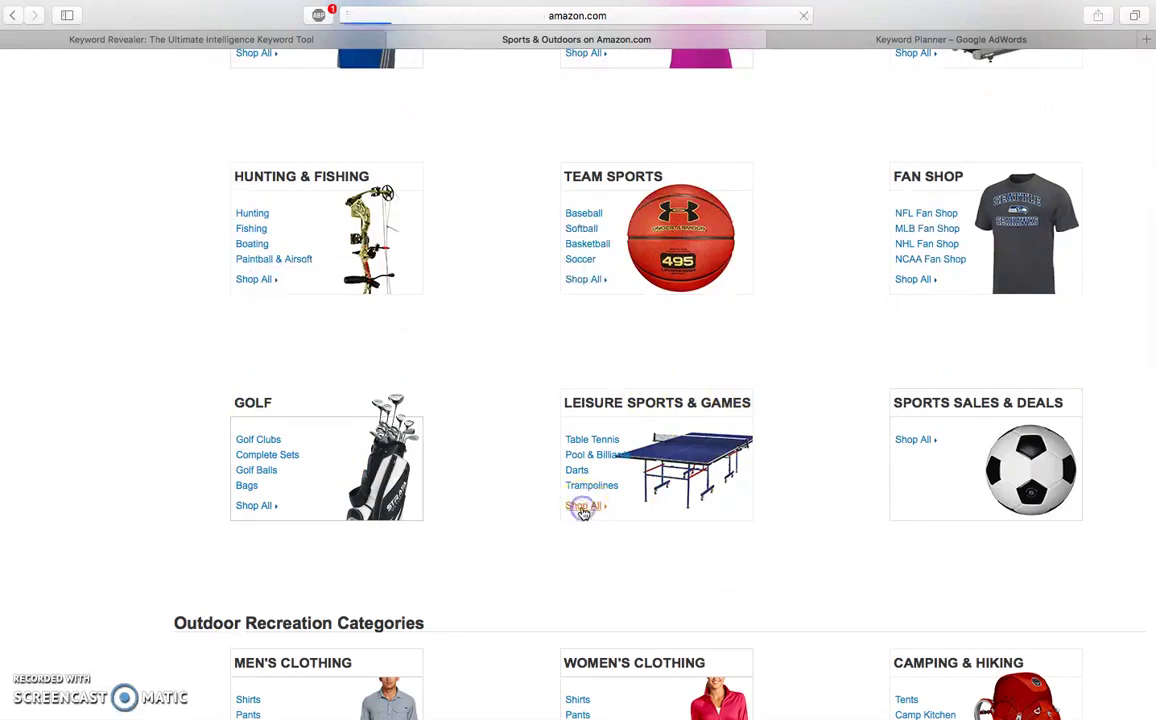
scroll(584, 514, down, 5)
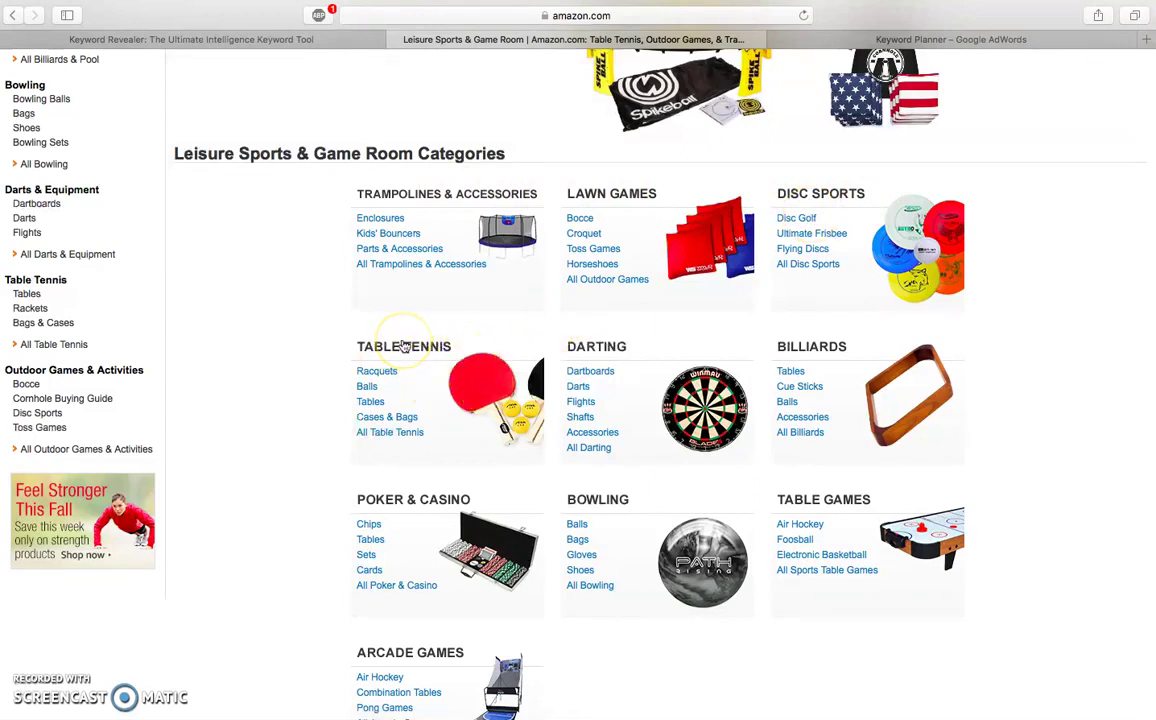
Step: Open Amazon's Table Tennis category from the game room categories, look through it, and open its Tables page
scroll(404, 346, down, 2)
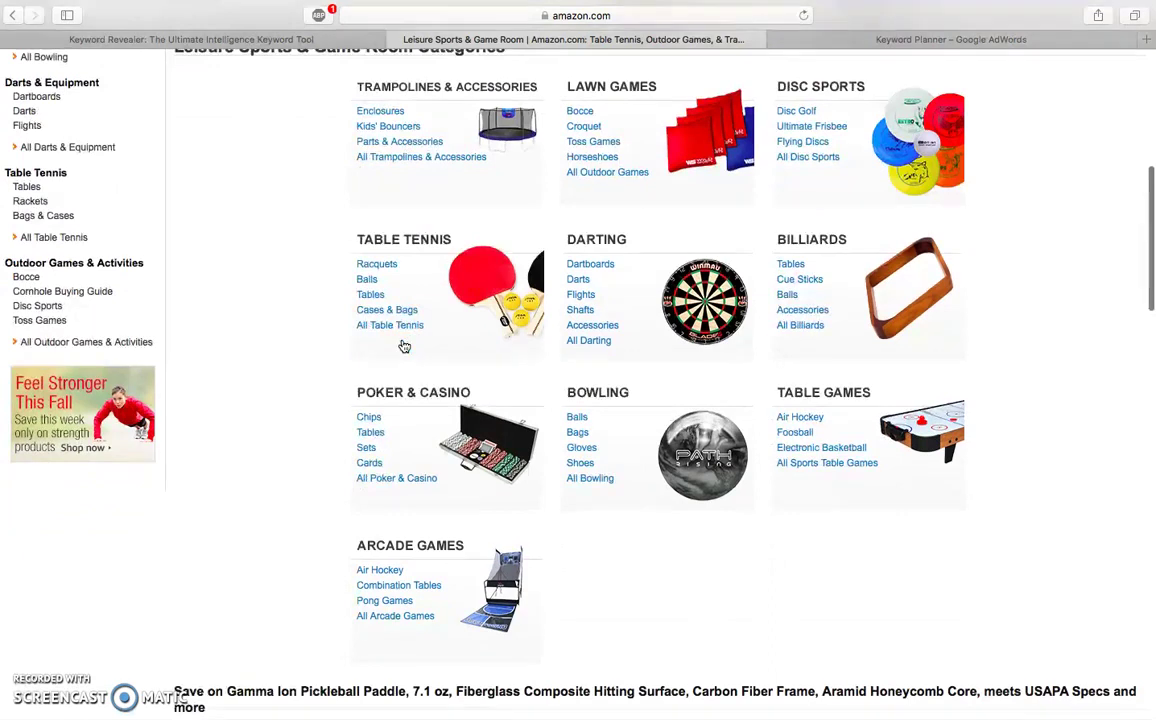
click(424, 234)
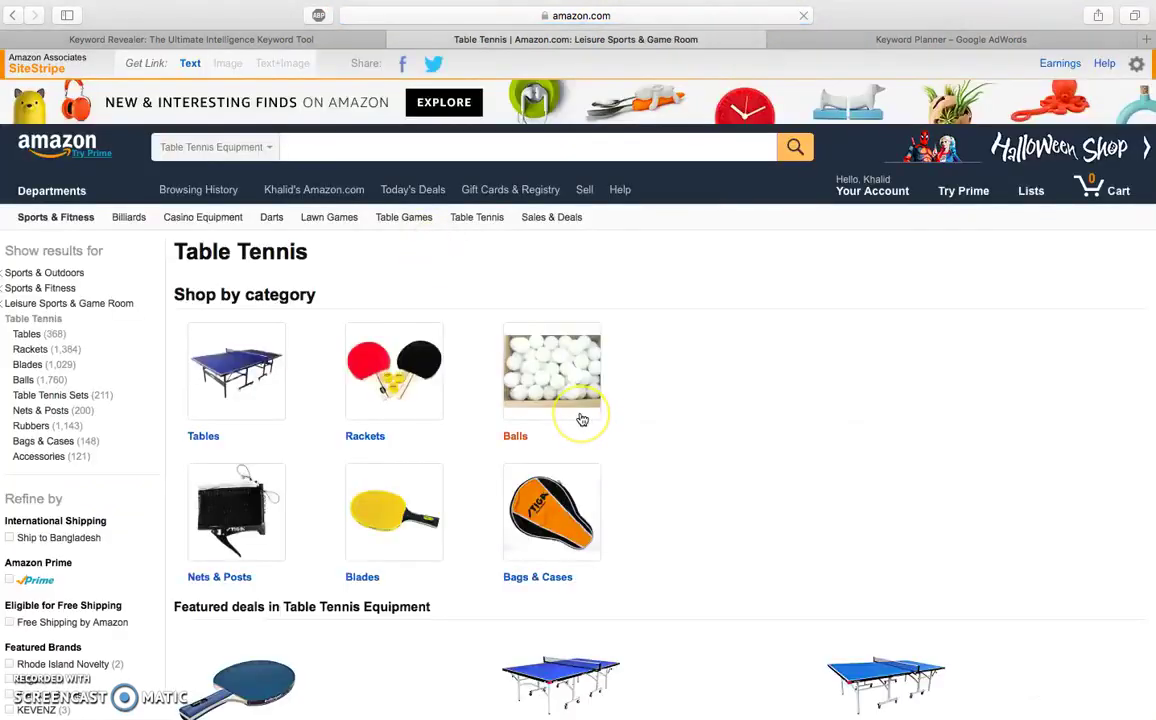
scroll(582, 419, down, 2)
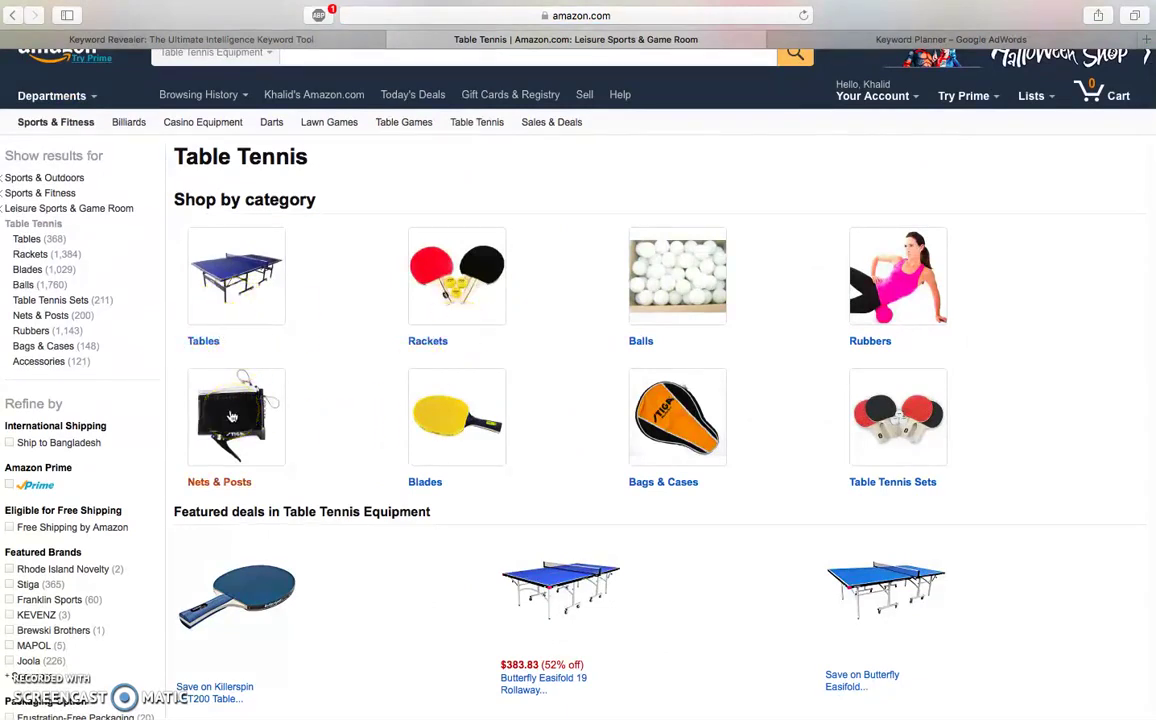
scroll(490, 514, down, 3)
scroll(291, 263, up, 2)
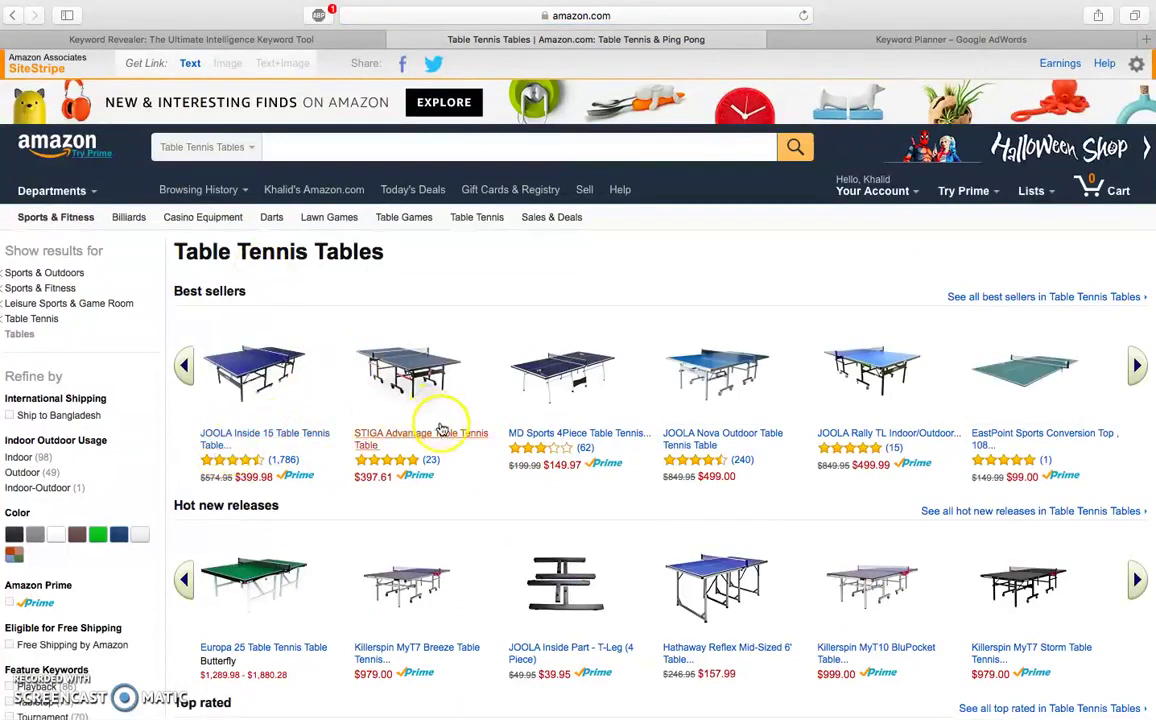
Step: Switch to Keyword Planner and get keyword ideas for "best table tennis table"
click(962, 38)
triple_click(294, 166)
text(best table tennis table)
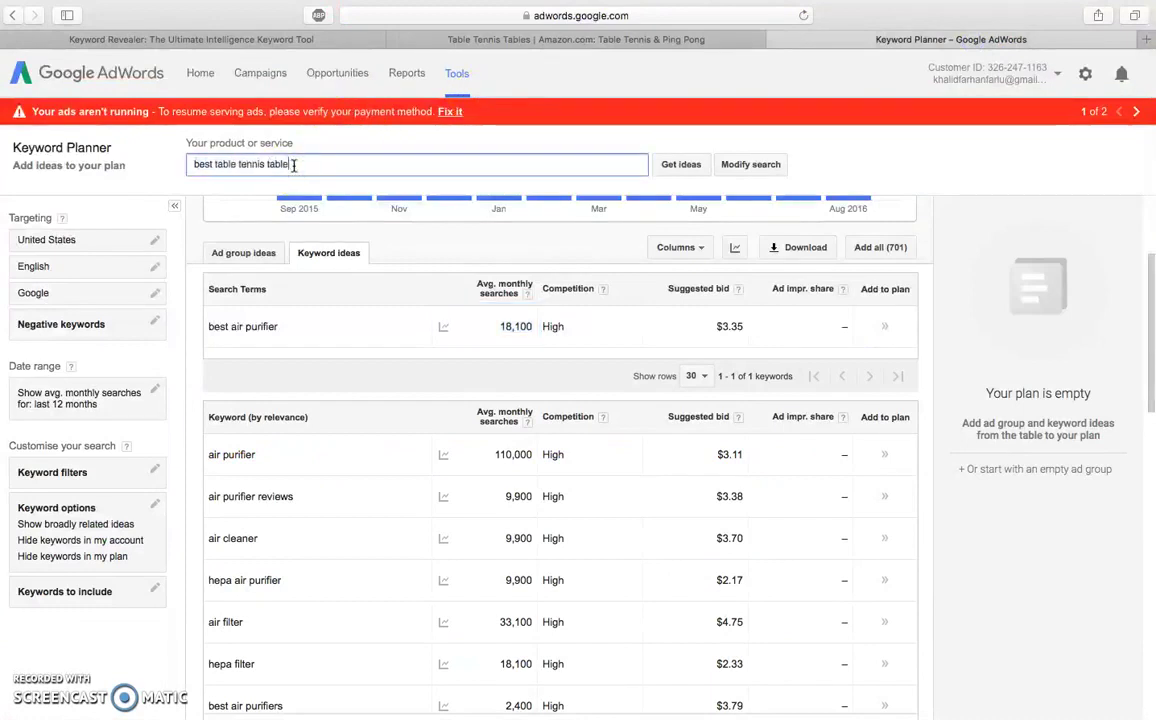
key(Return)
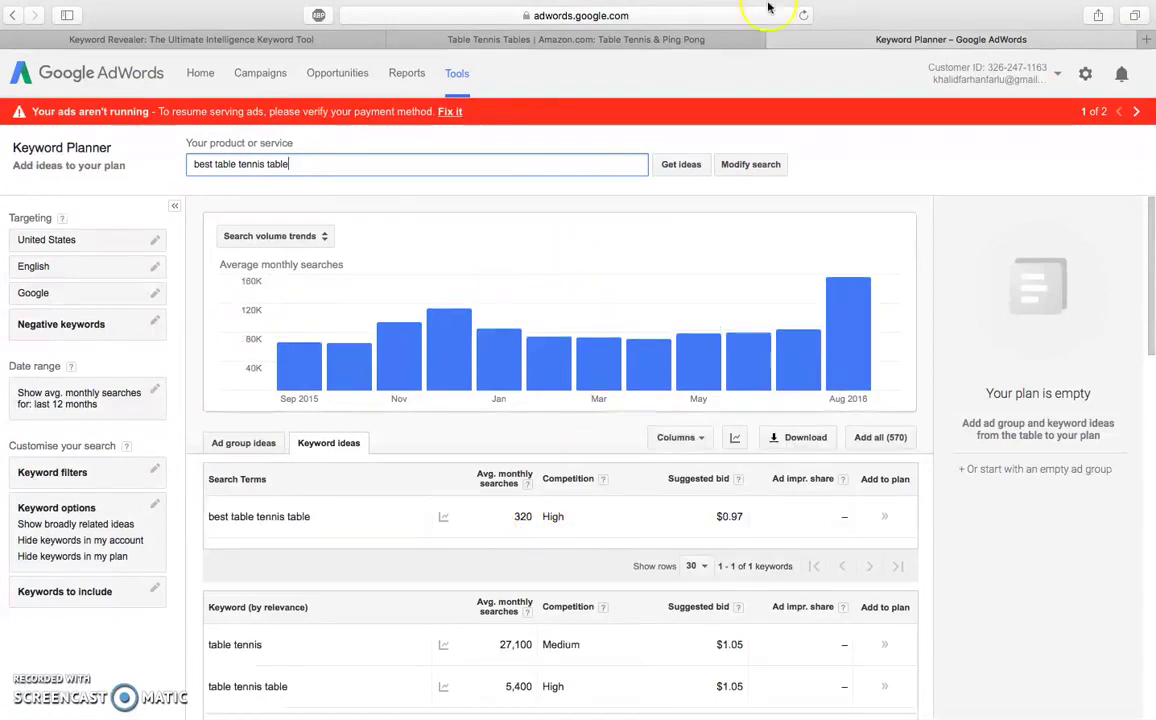
Step: Glance at Amazon's Table Tennis Tables page, then get Keyword Planner ideas for "table tennis table reviews"
click(686, 40)
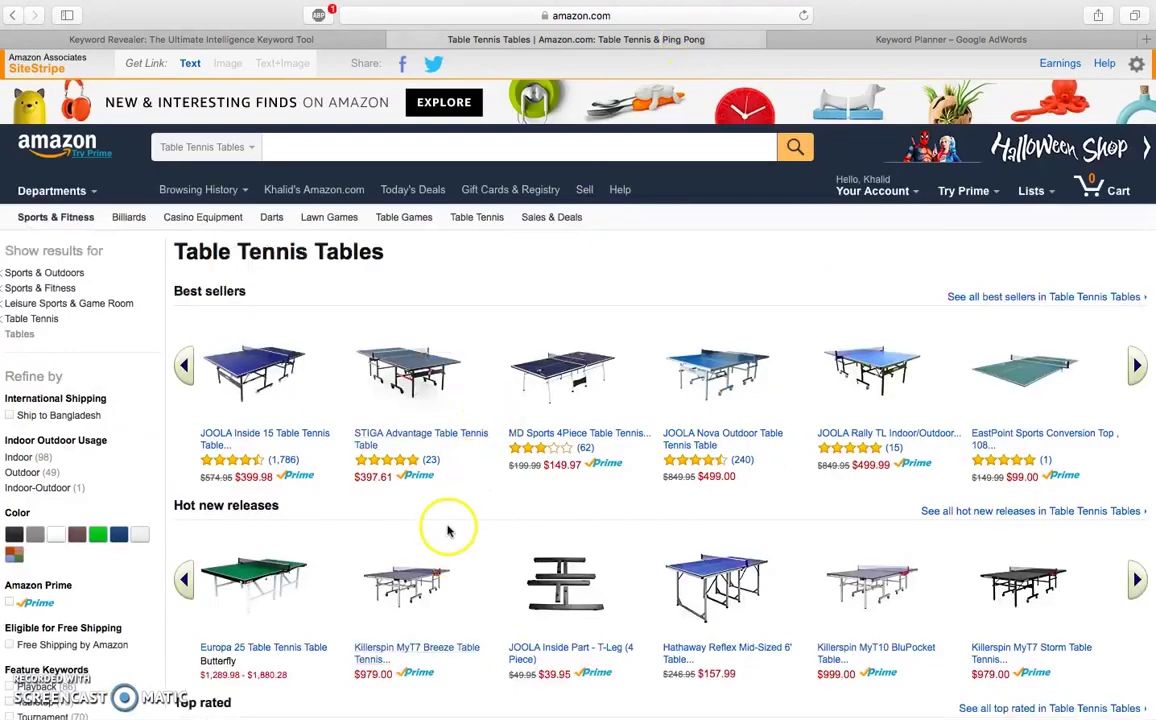
click(881, 47)
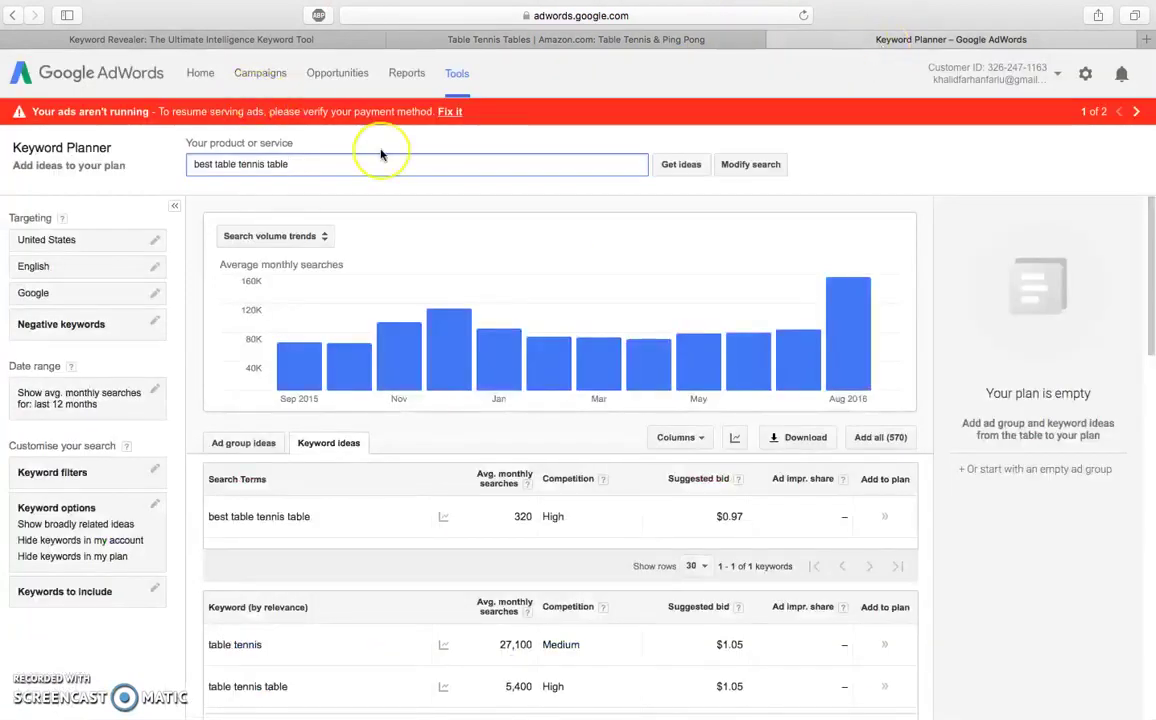
text(views)
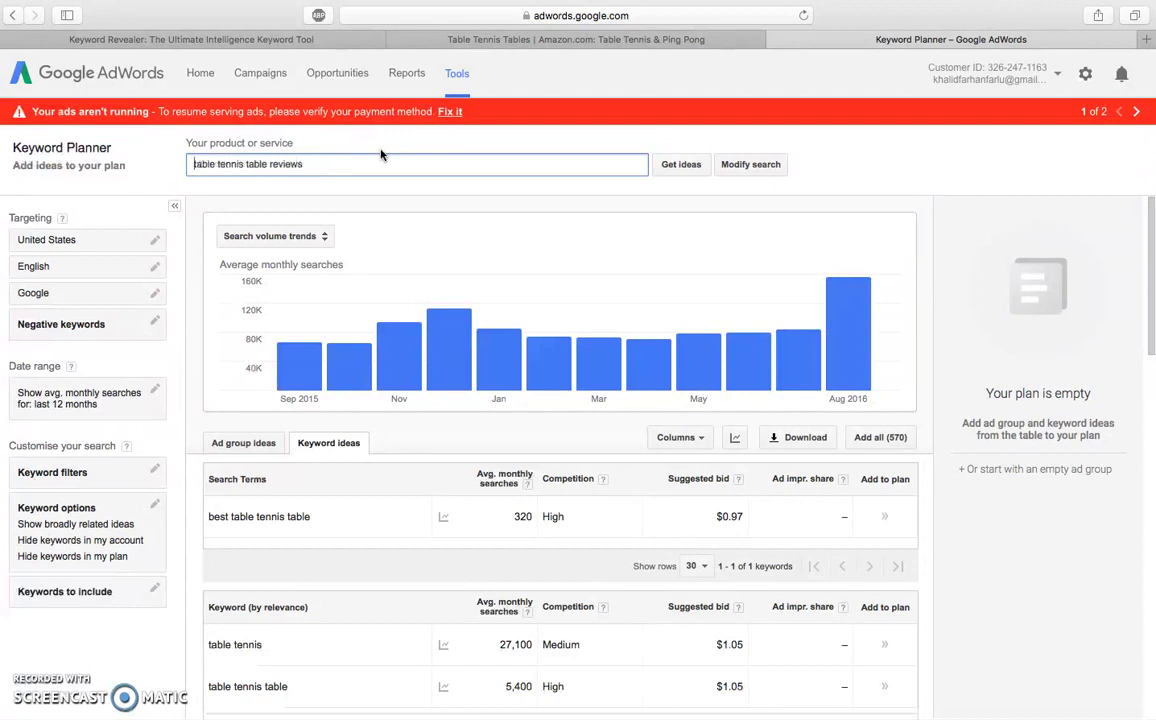
key(Return)
mouse_move(653, 279)
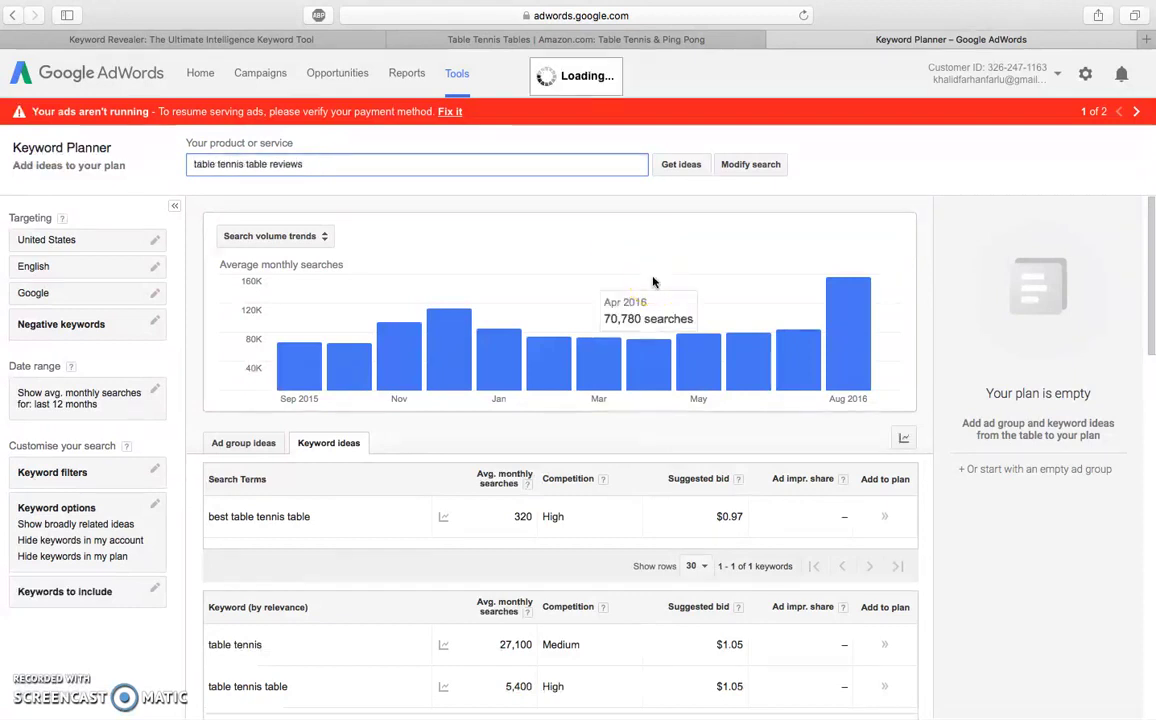
Step: Return to Amazon's Table Tennis category, look through its products, and open the Rackets page
click(651, 40)
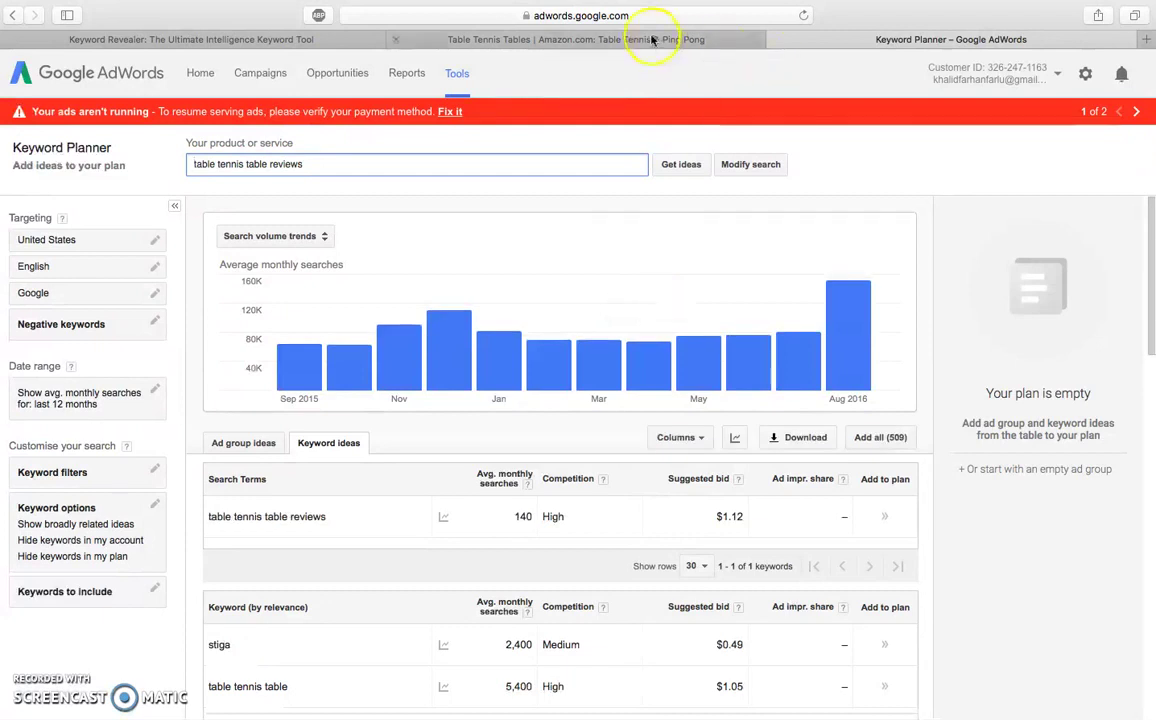
click(14, 16)
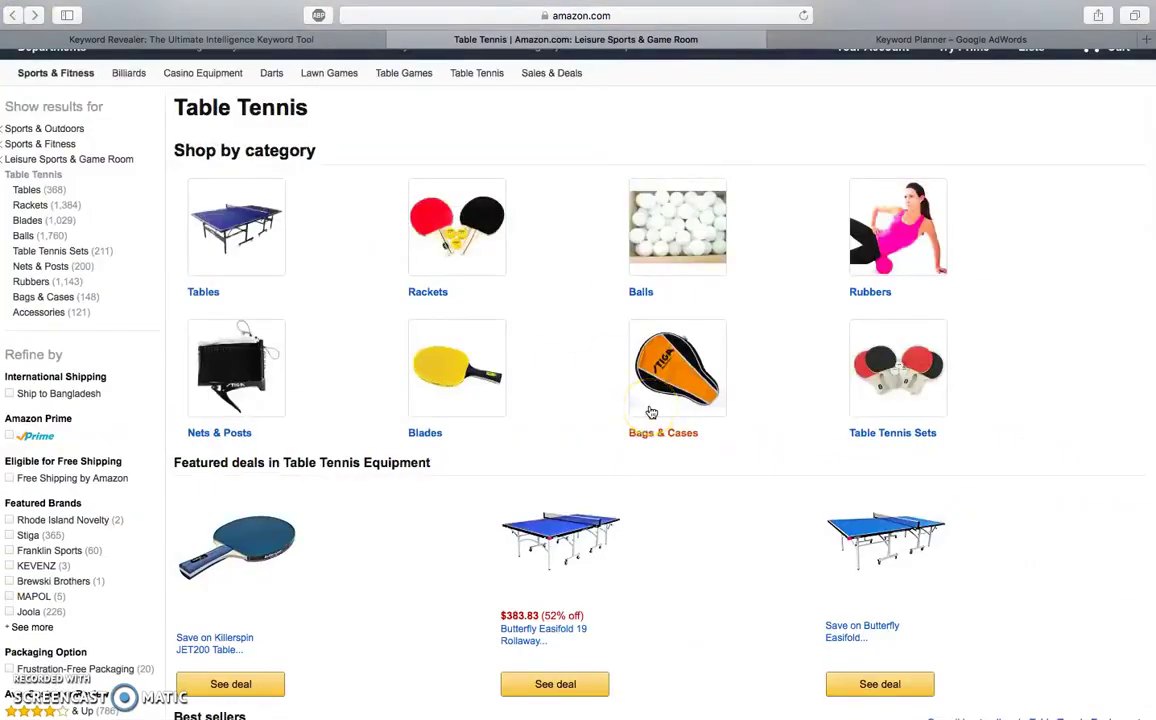
scroll(400, 586, down, 3)
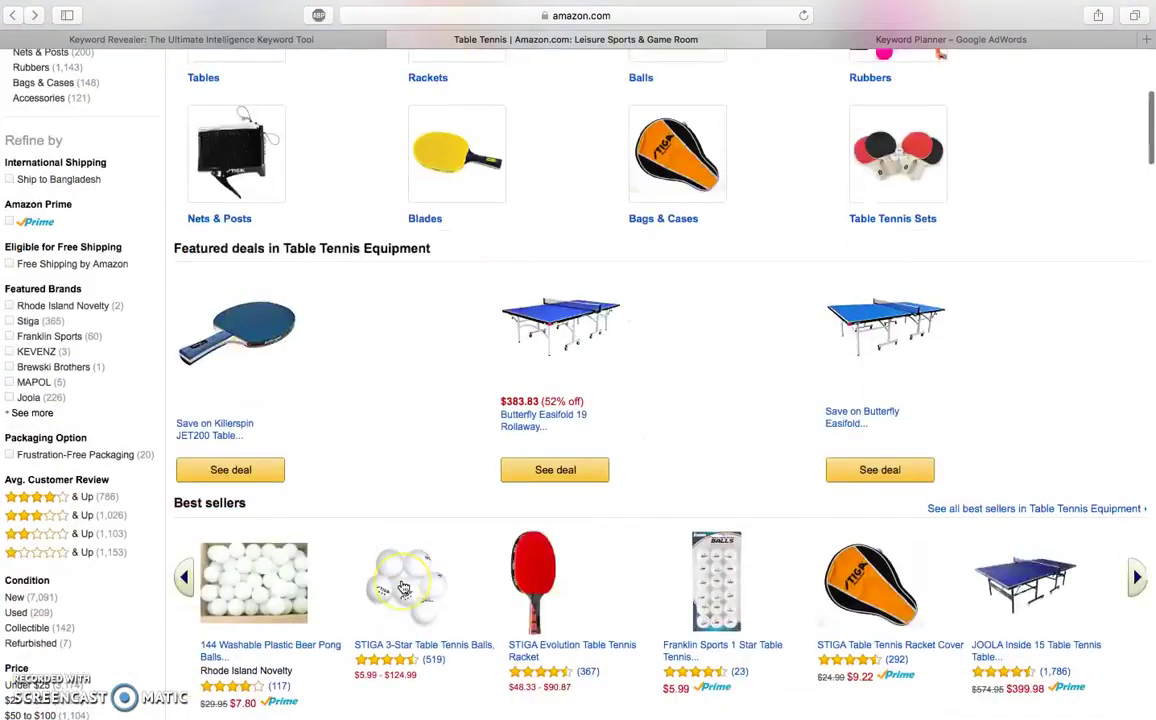
scroll(400, 586, up, 3)
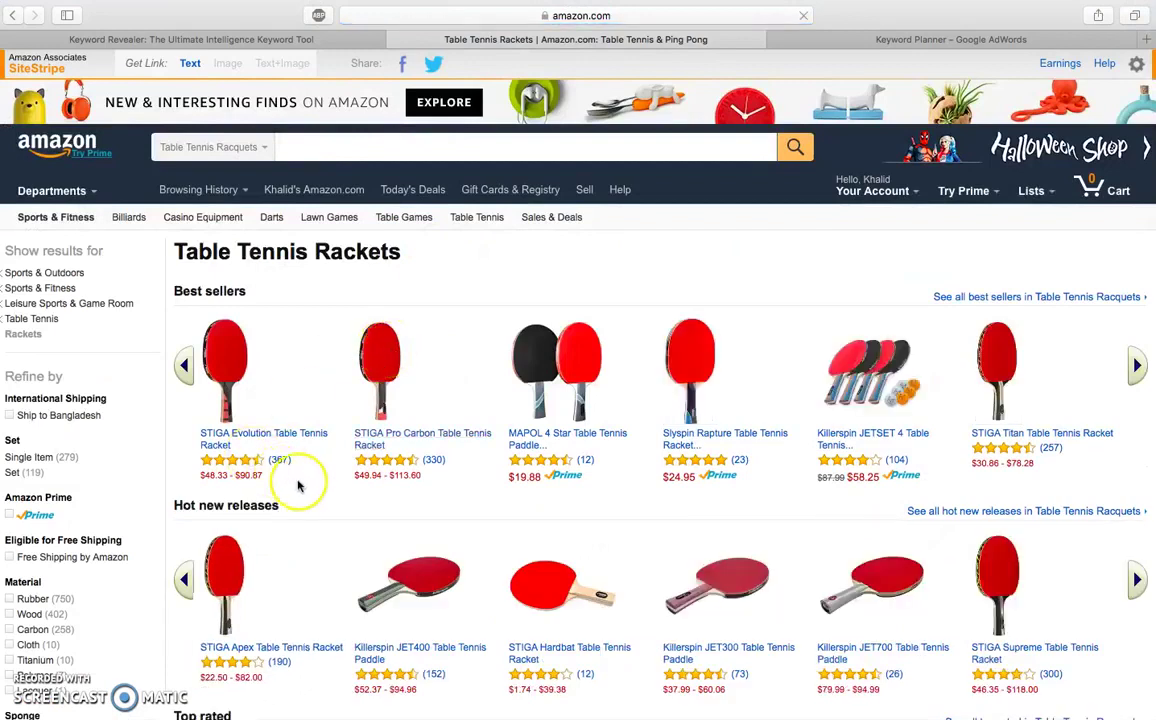
Step: Switch to Keyword Planner and get keyword ideas for "best table tennis racket"
click(935, 33)
triple_click(299, 163)
text(best table te)
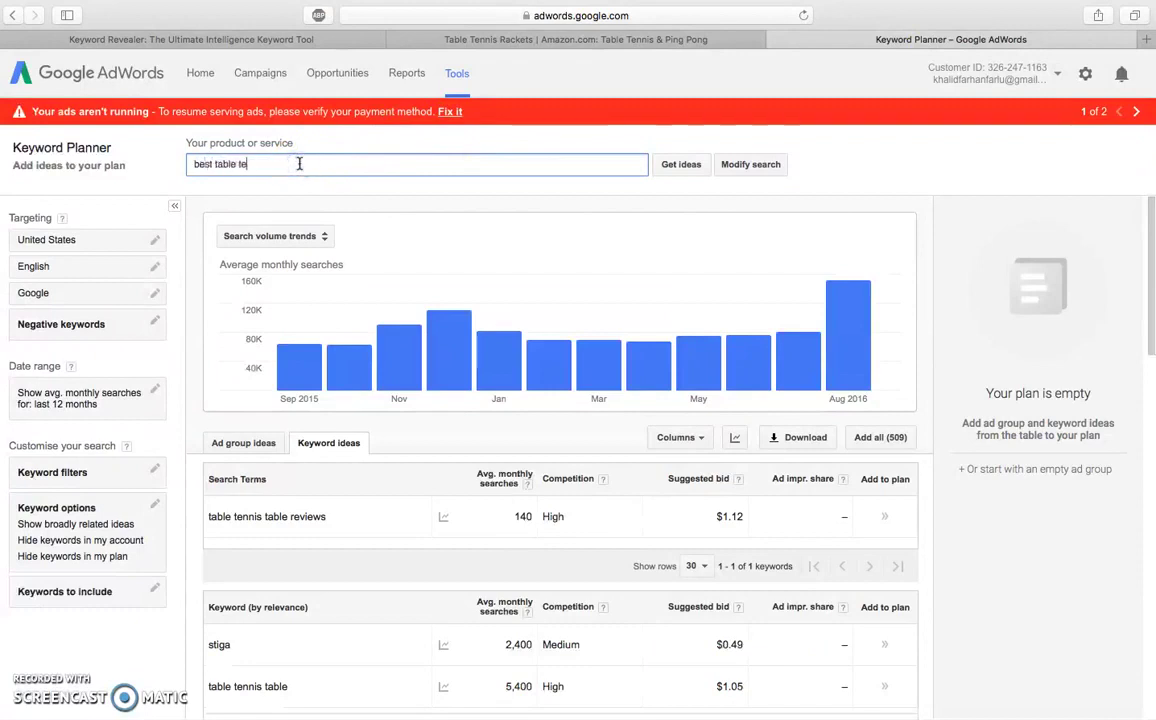
text(nnis racket)
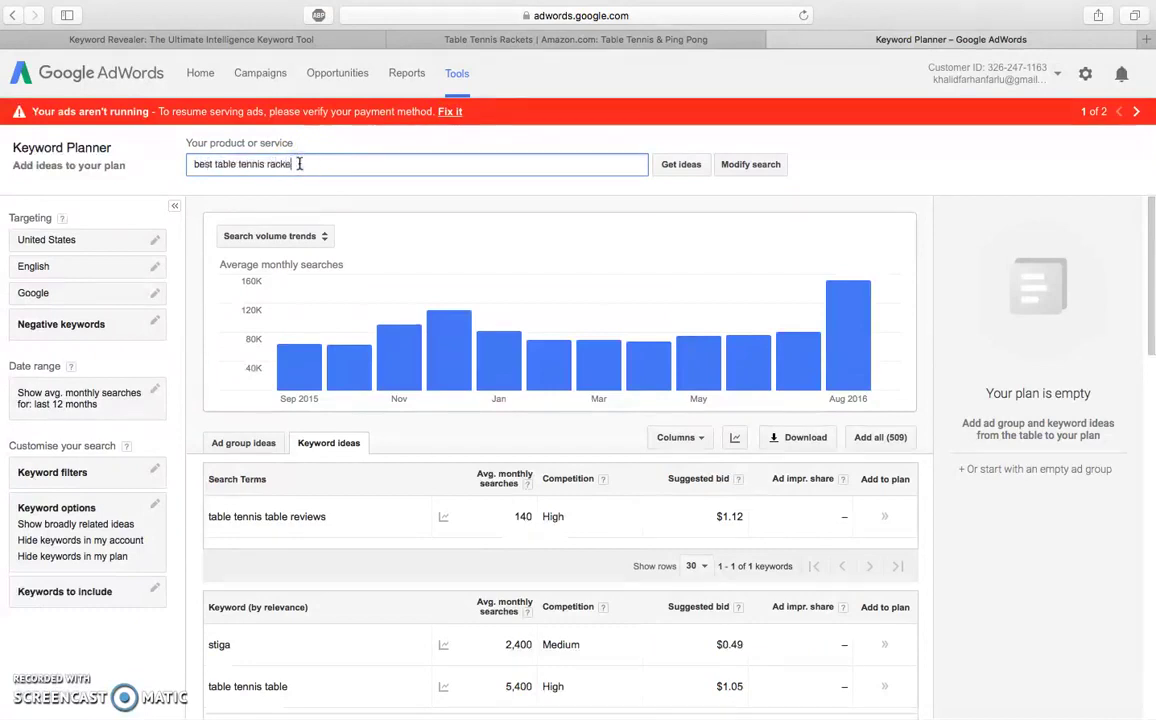
key(Return)
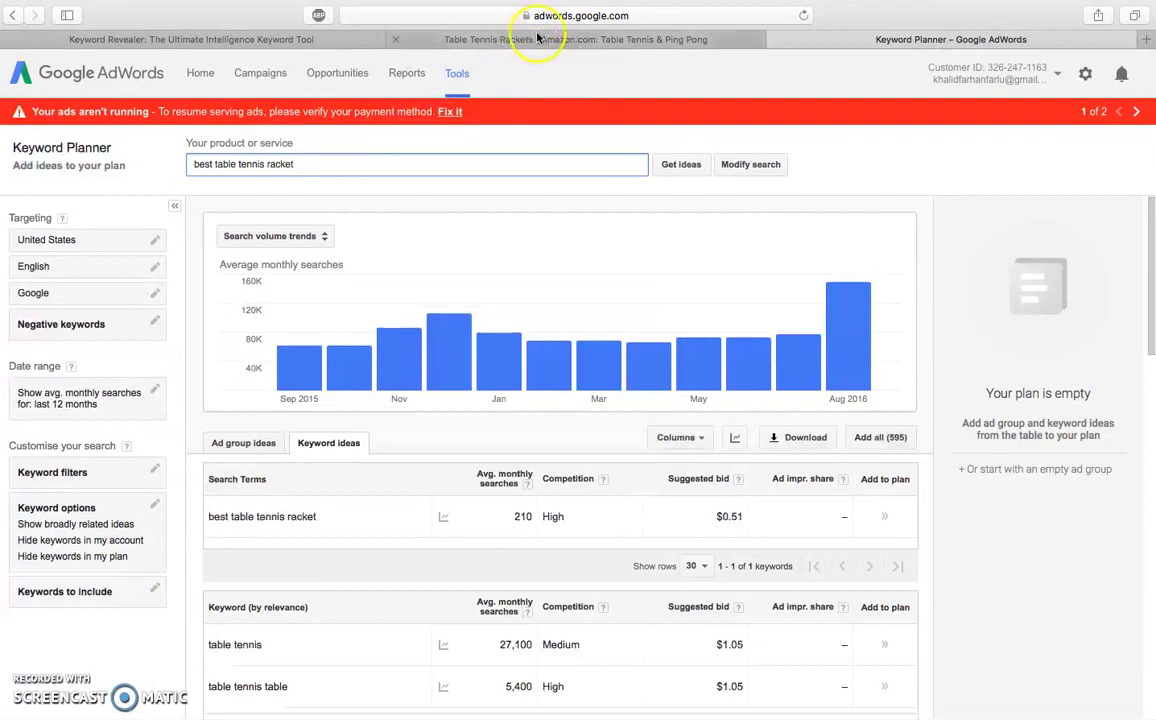
Step: Go back to Amazon's Leisure Sports & Game Room page and open the Bowling category to view its subcategories
click(537, 38)
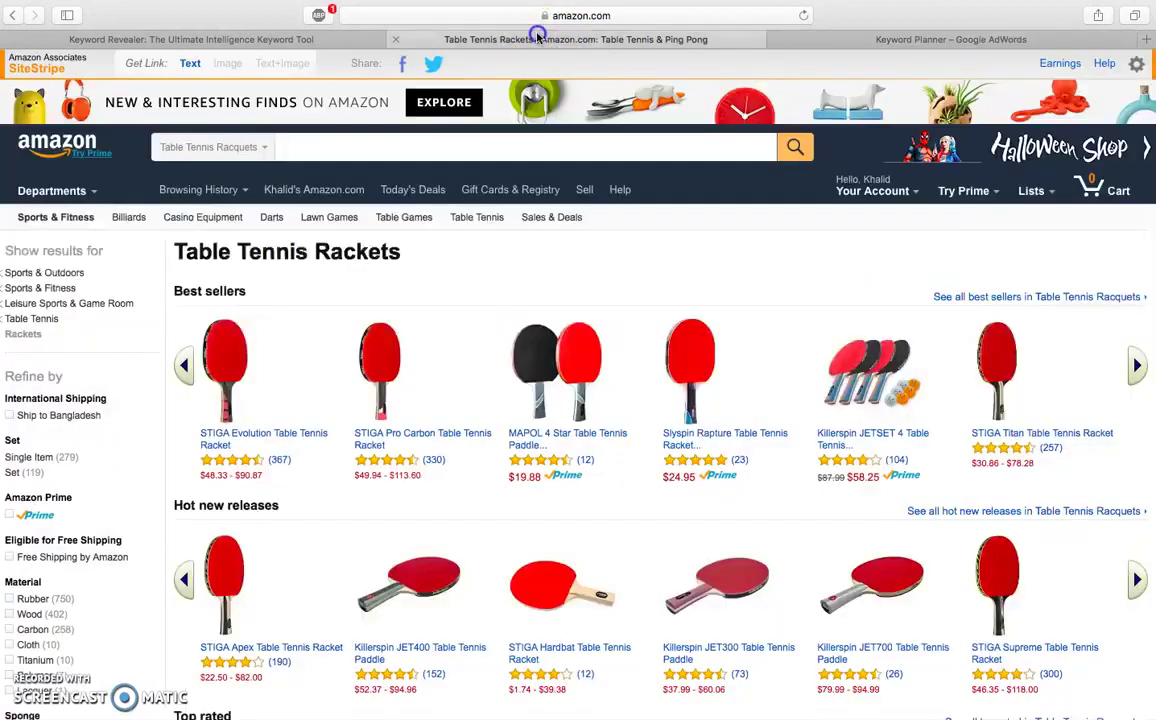
click(14, 16)
click(14, 16)
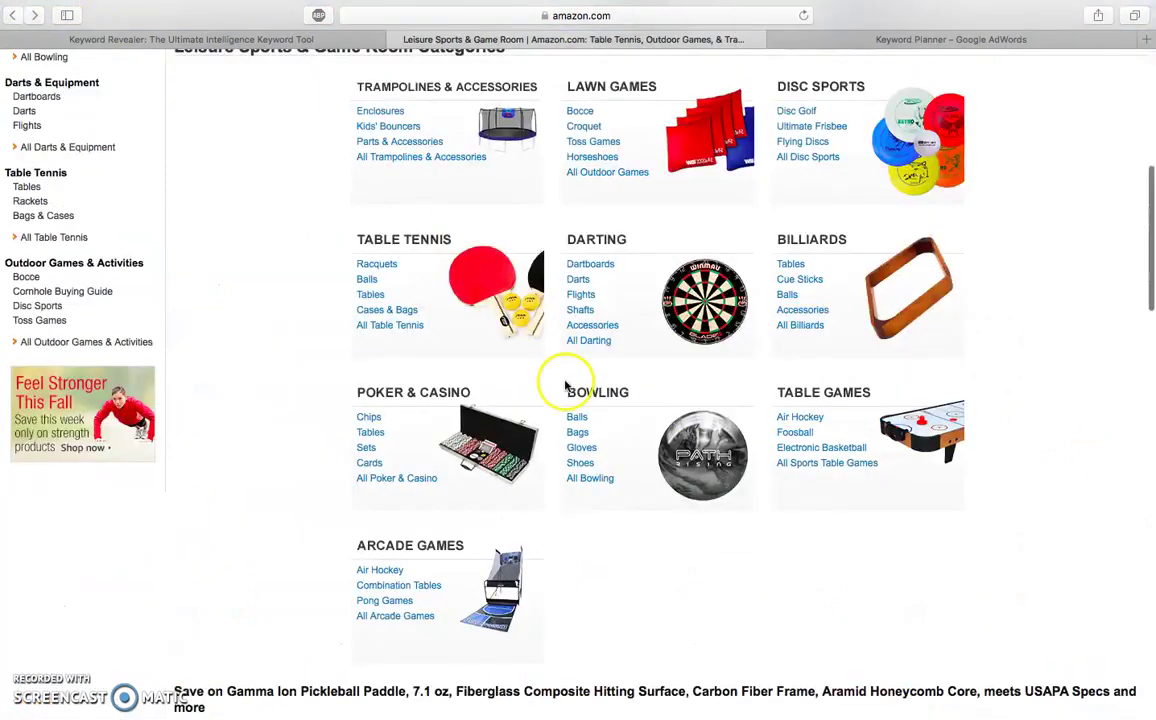
click(603, 396)
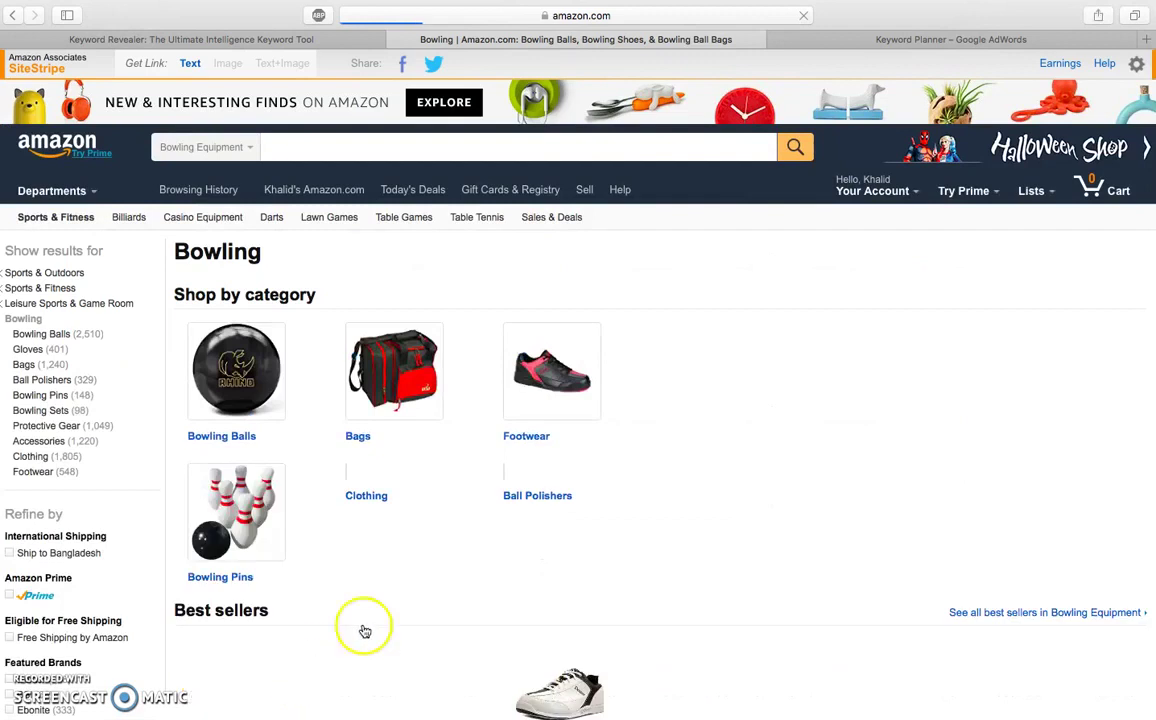
scroll(445, 610, down, 1)
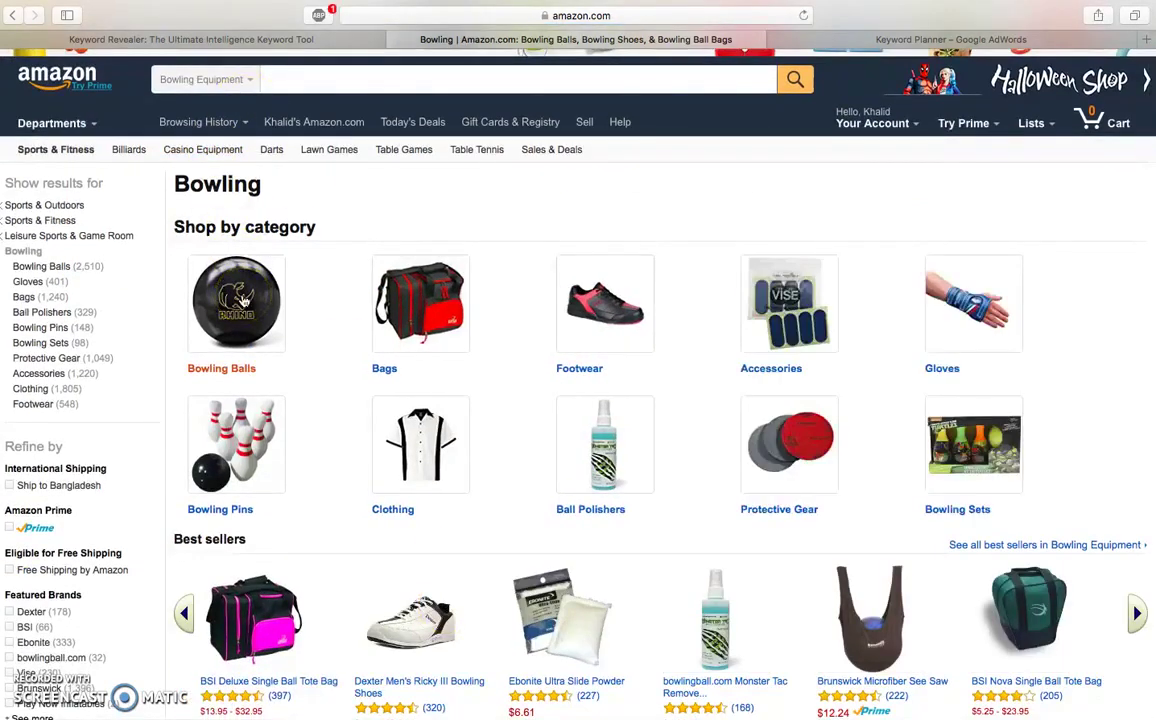
mouse_move(676, 712)
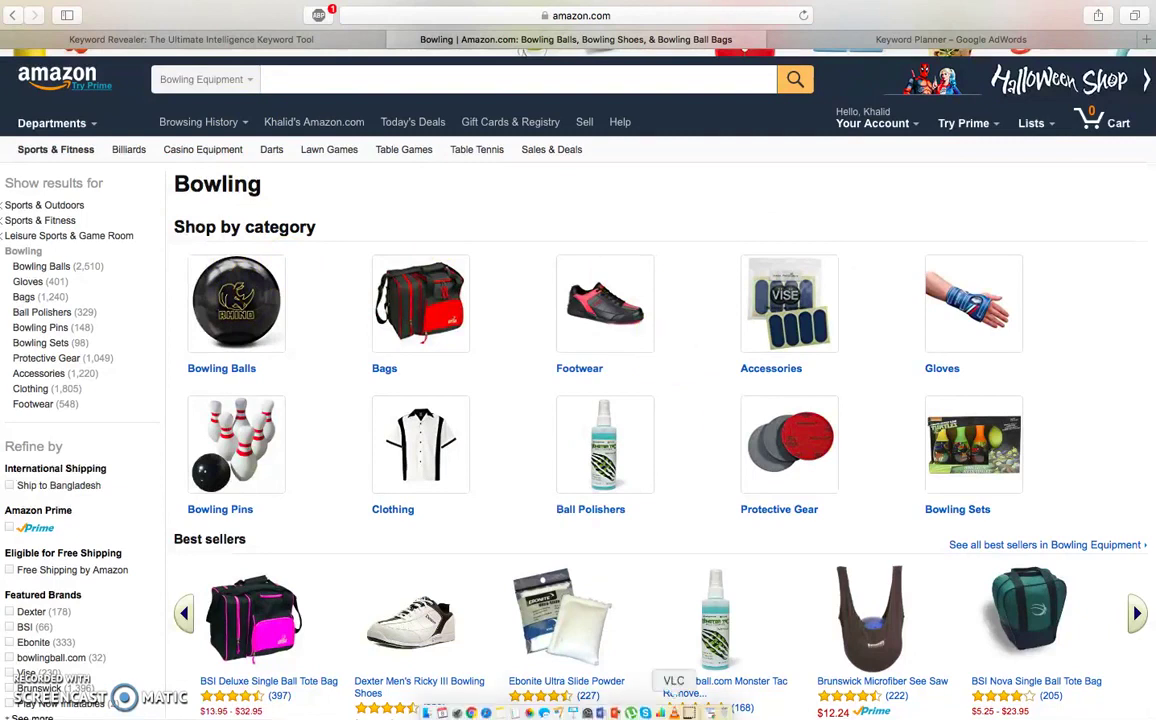
click(686, 712)
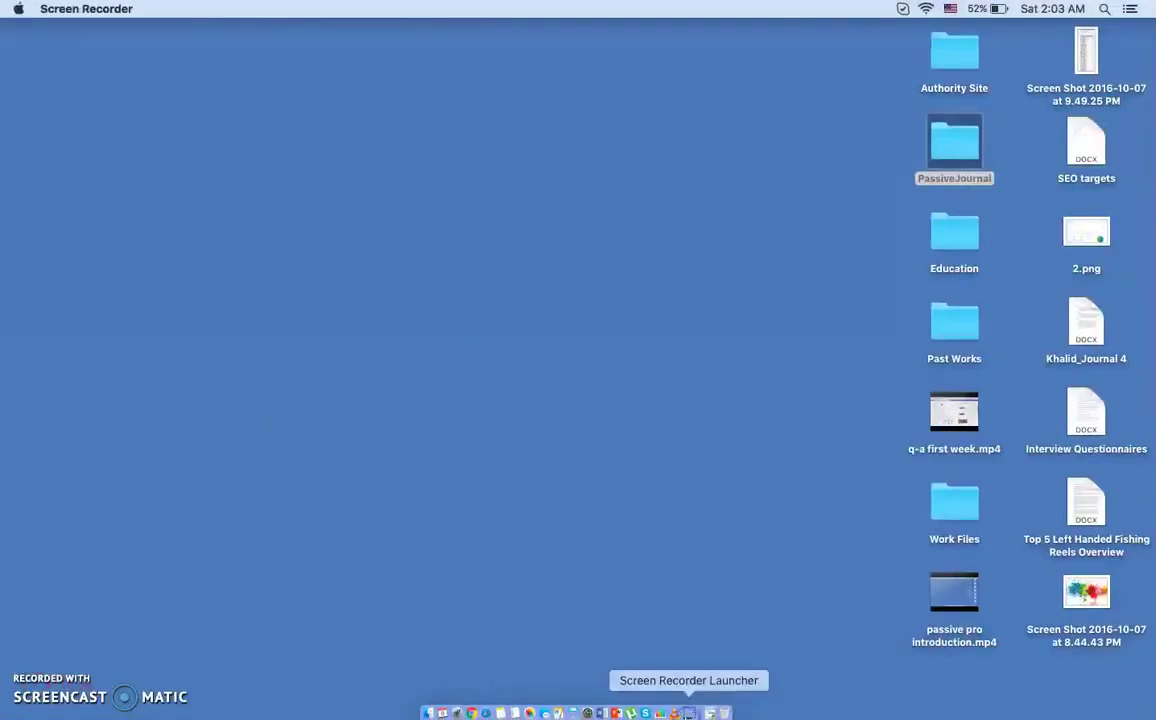